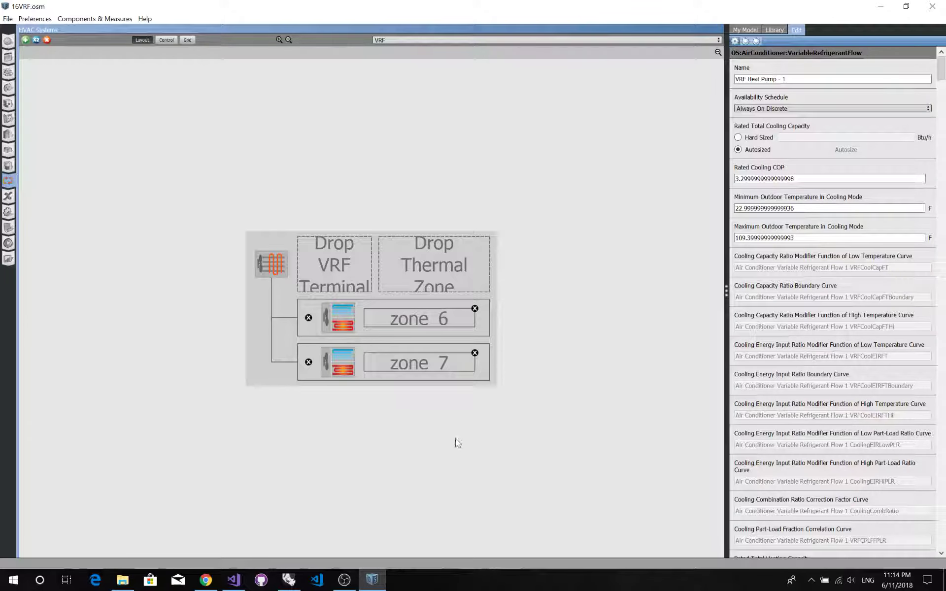
# View the zone 6 VRF terminal unit's properties and switch the HVAC view to DOAS Air Loop HVAC1.
pyautogui.click(335, 321)
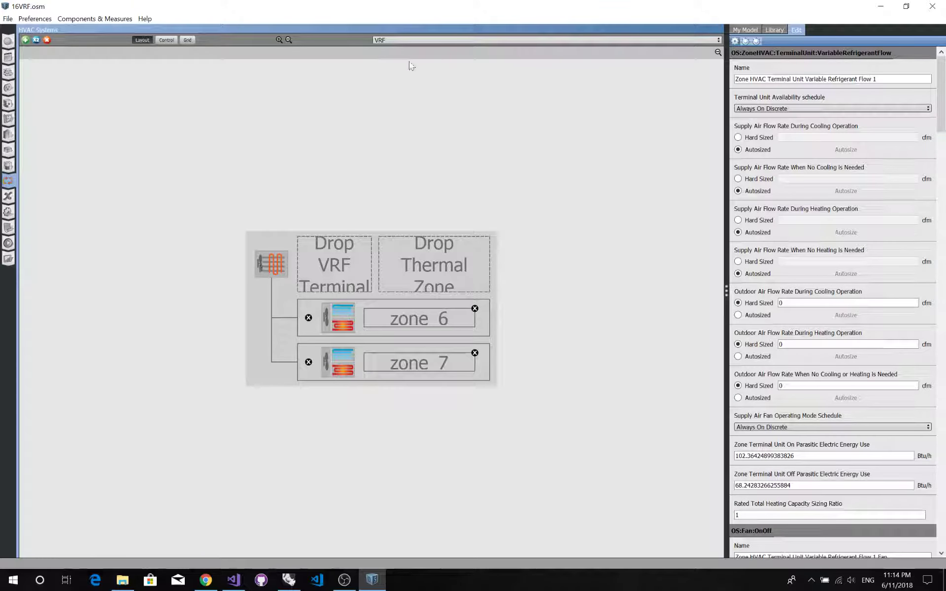
pyautogui.click(410, 41)
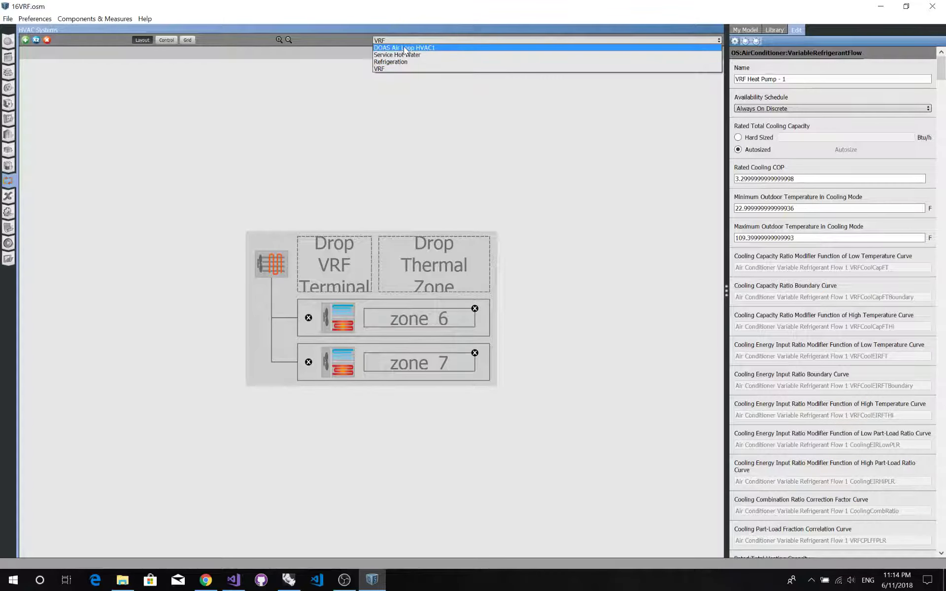
pyautogui.click(404, 48)
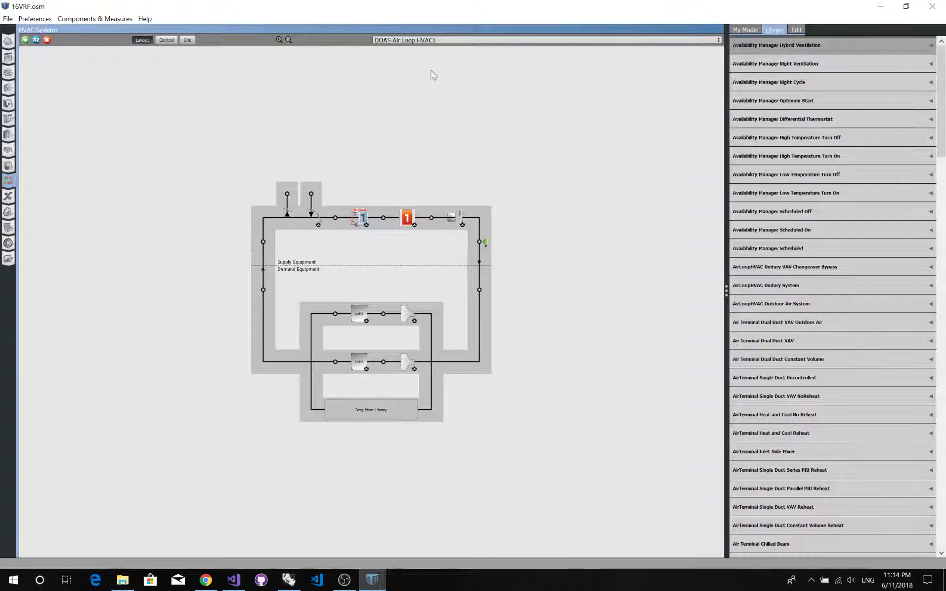
# Examine the DOAS loop's outdoor air system, DX cooling coil, gas heating coil, fan, setpoint manager and upper zone branch's air terminal.
pyautogui.click(292, 222)
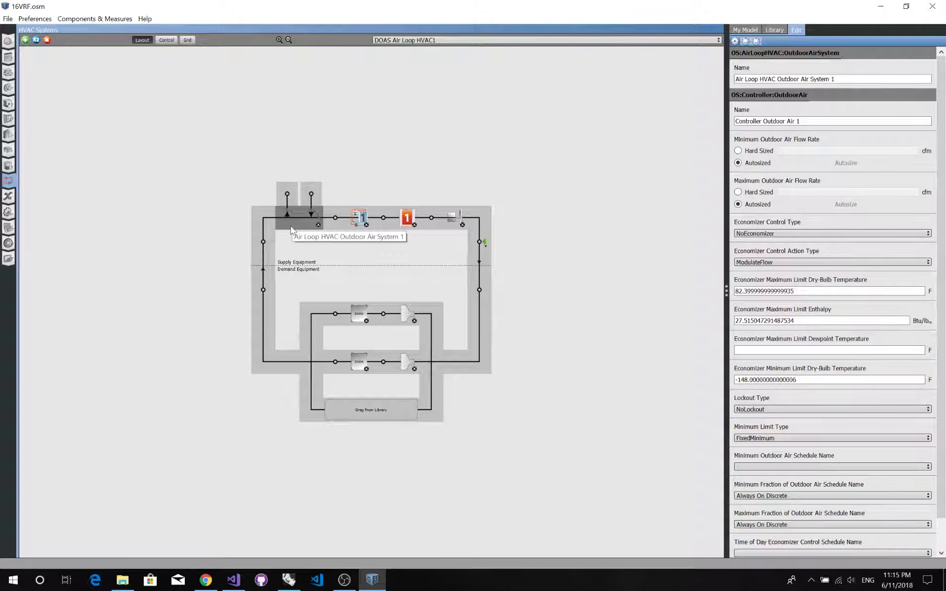
pyautogui.click(355, 222)
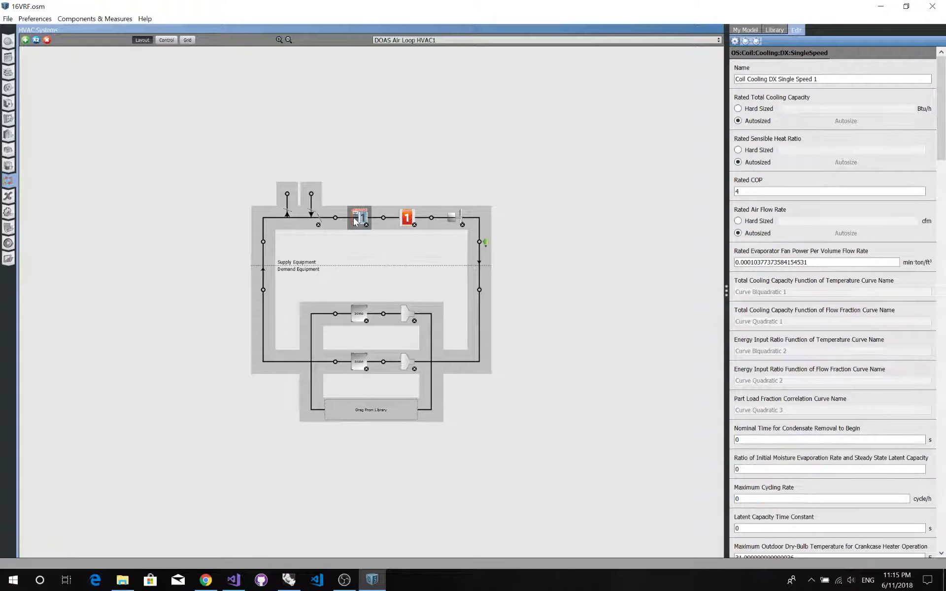
pyautogui.click(408, 217)
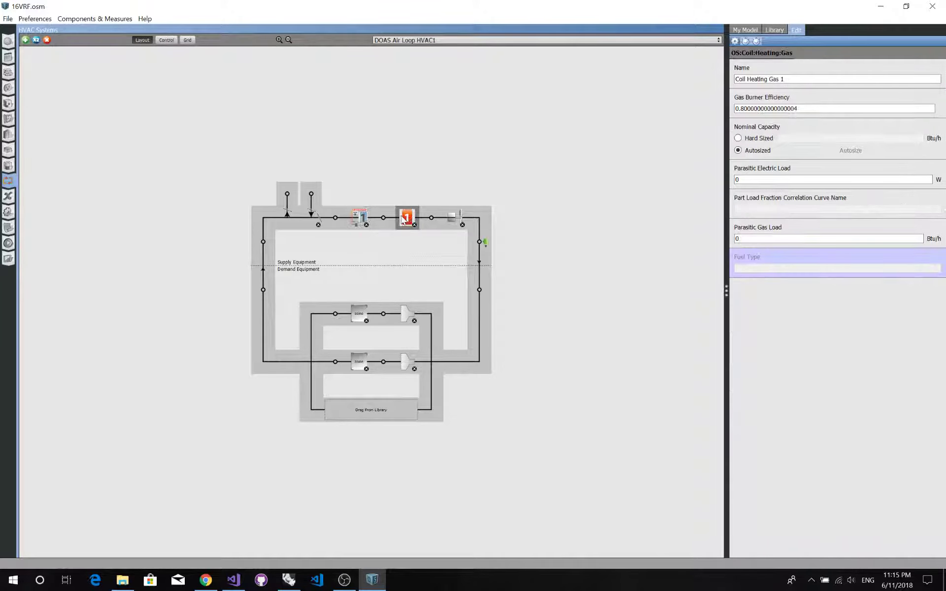
pyautogui.click(279, 40)
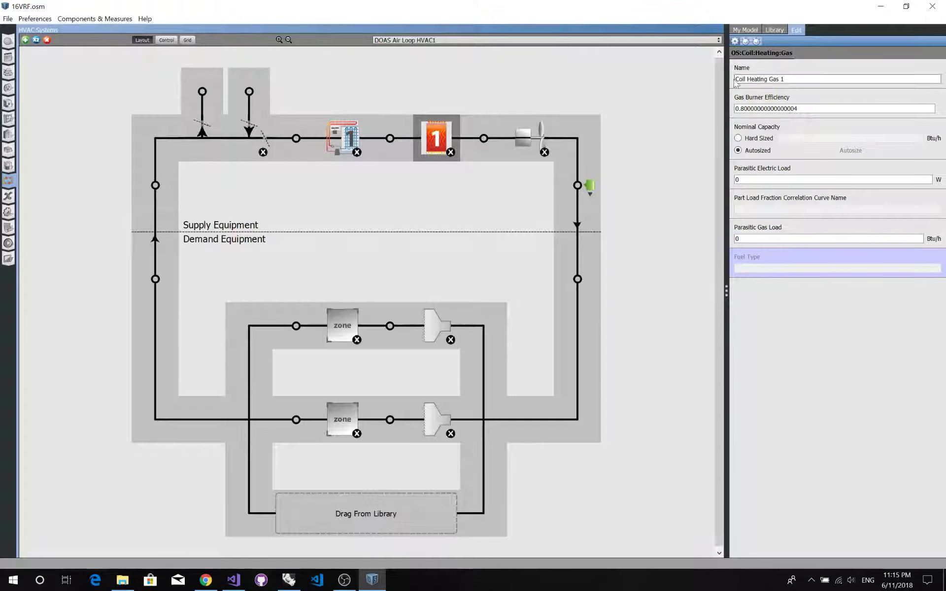
pyautogui.click(526, 135)
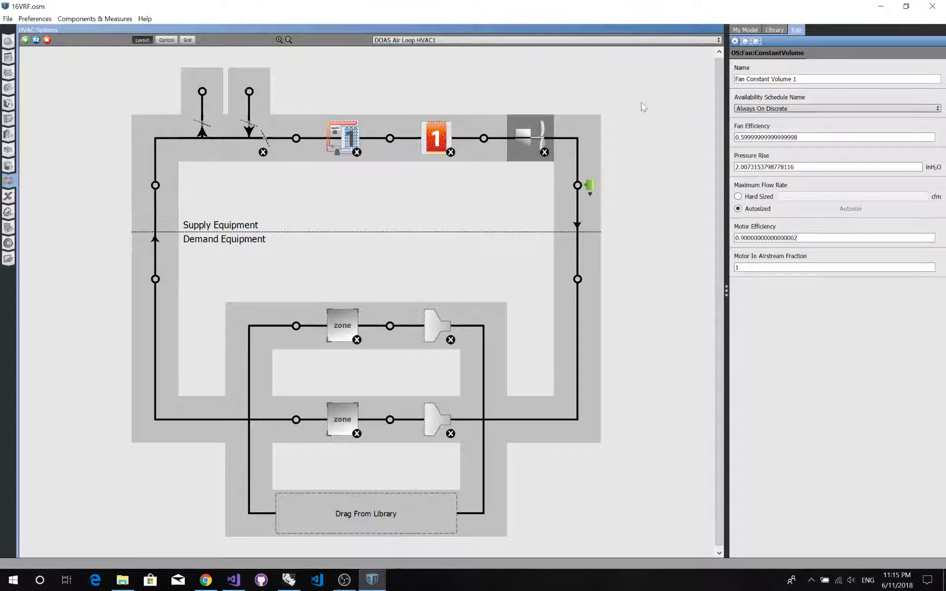
pyautogui.click(598, 185)
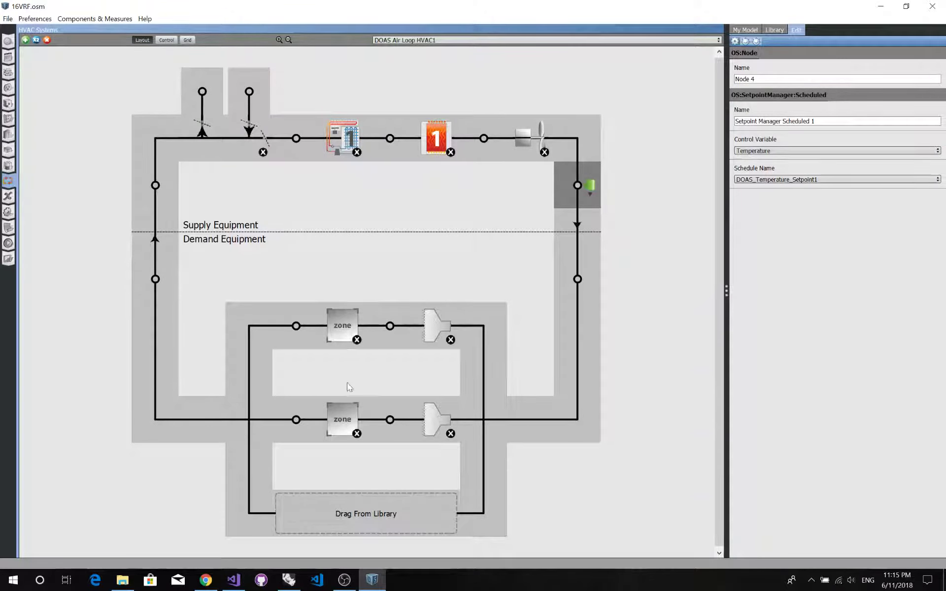
pyautogui.click(431, 328)
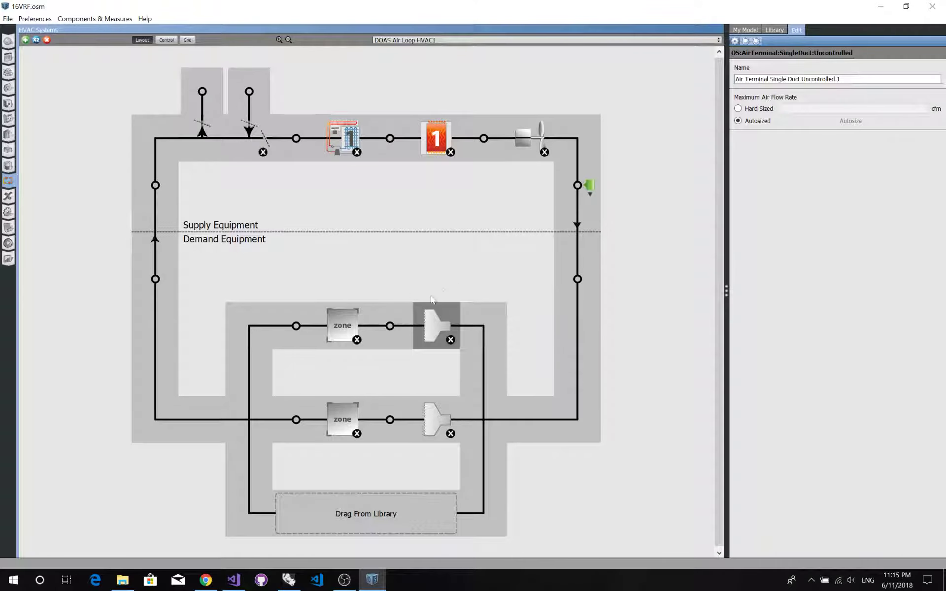
pyautogui.click(344, 580)
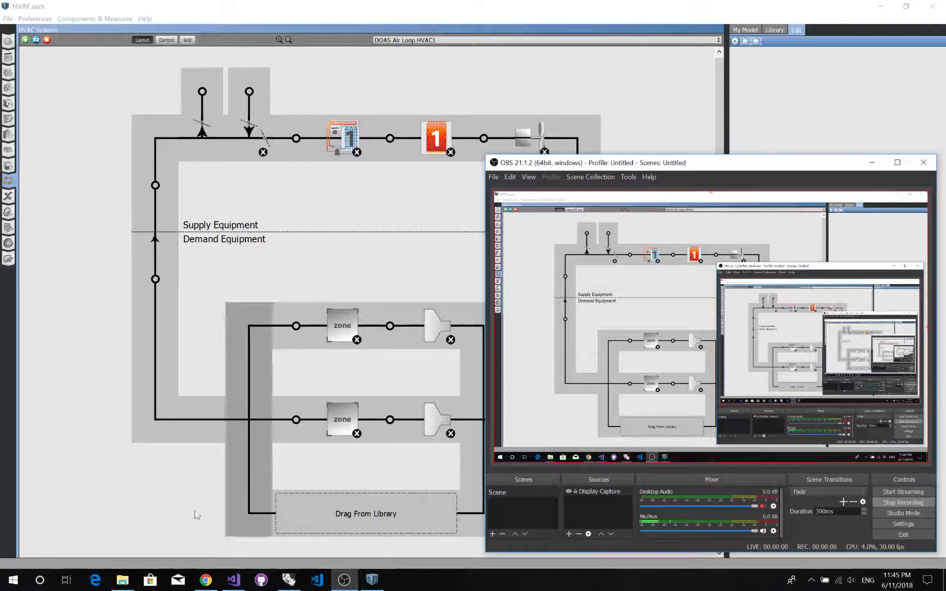
pyautogui.click(134, 509)
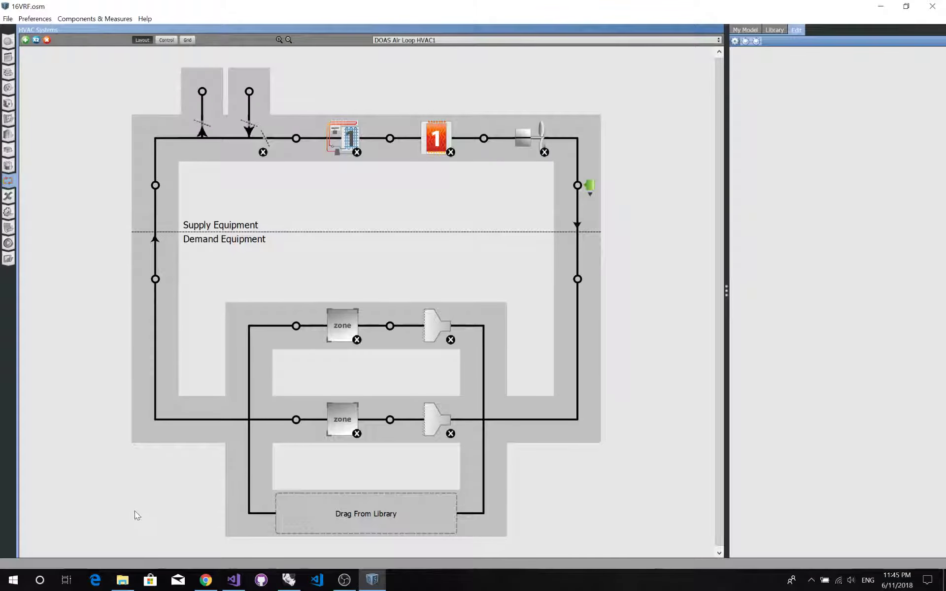
# Switch to Grasshopper and review the EPW file, zone setup and ExportToOpenStudio components around the empty DOAS and VRF frames.
pyautogui.click(289, 580)
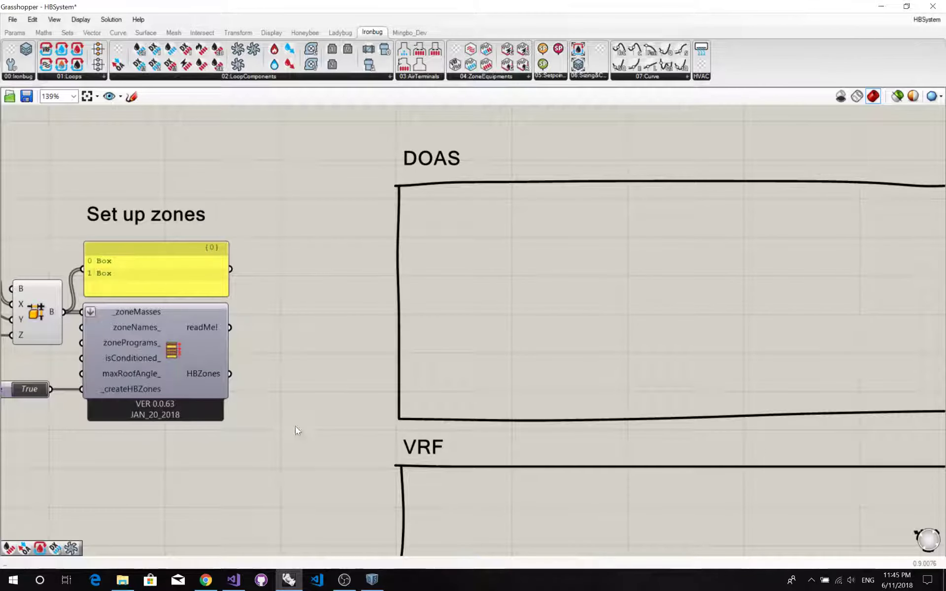
pyautogui.scroll(-4, 291, 462)
pyautogui.moveTo(503, 422); pyautogui.dragTo(467, 399, button='right')
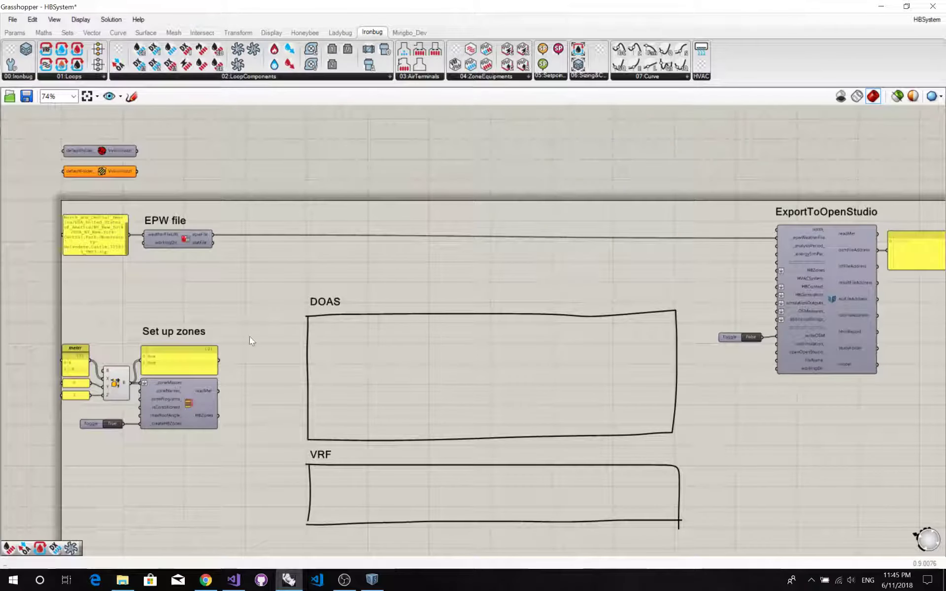
pyautogui.moveTo(264, 339); pyautogui.dragTo(312, 338, button='right')
pyautogui.scroll(2, 236, 232)
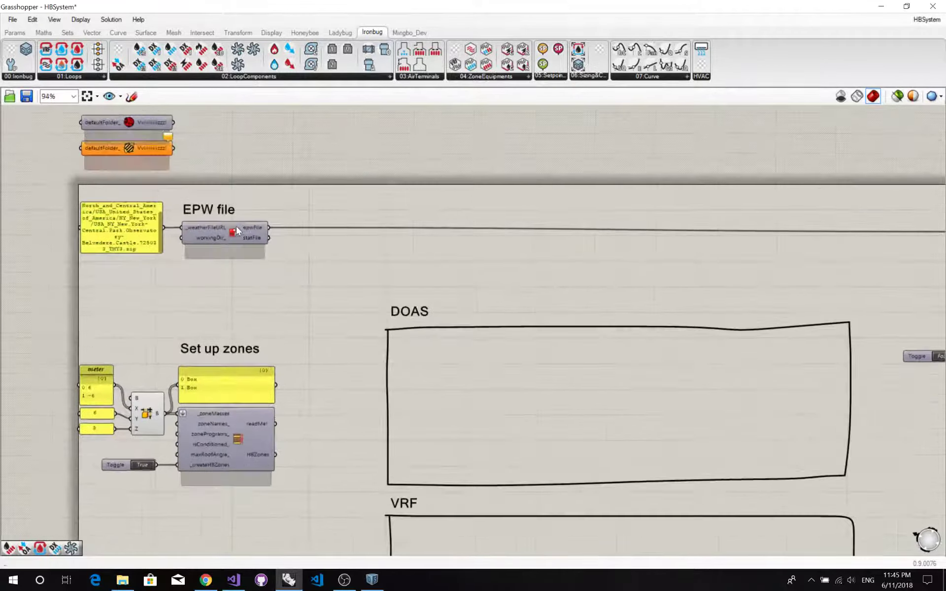
pyautogui.moveTo(264, 271); pyautogui.dragTo(234, 296, button='right')
pyautogui.click(205, 263)
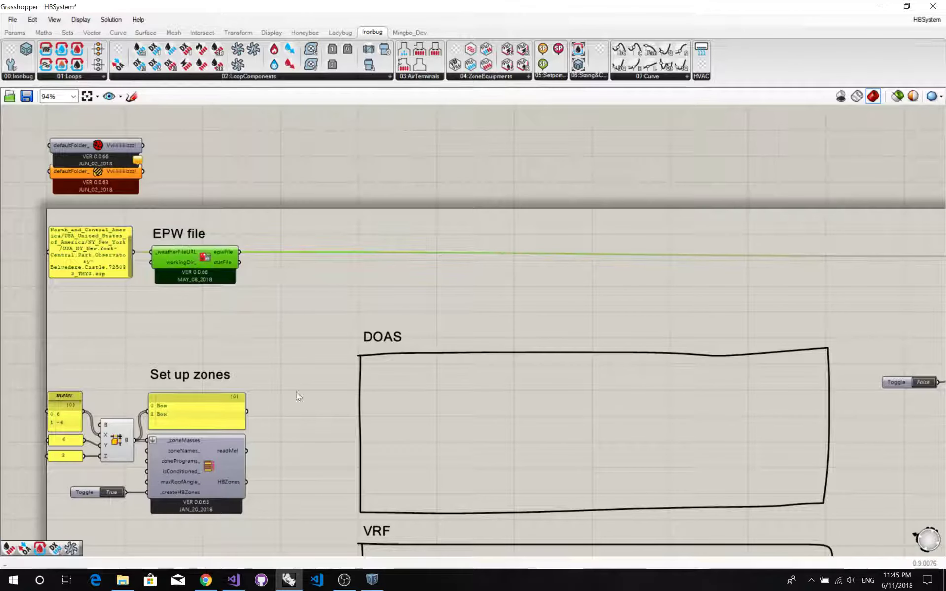
pyautogui.moveTo(298, 396); pyautogui.dragTo(288, 353, button='right')
pyautogui.scroll(2, 215, 445)
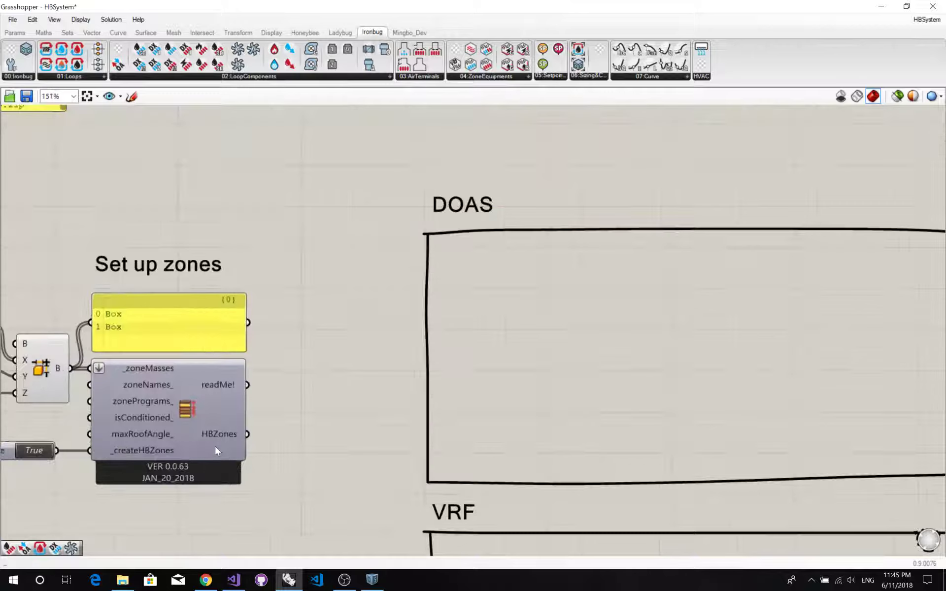
pyautogui.scroll(-2, 212, 441)
pyautogui.moveTo(565, 398); pyautogui.dragTo(266, 404, button='right')
pyautogui.scroll(2, 657, 321)
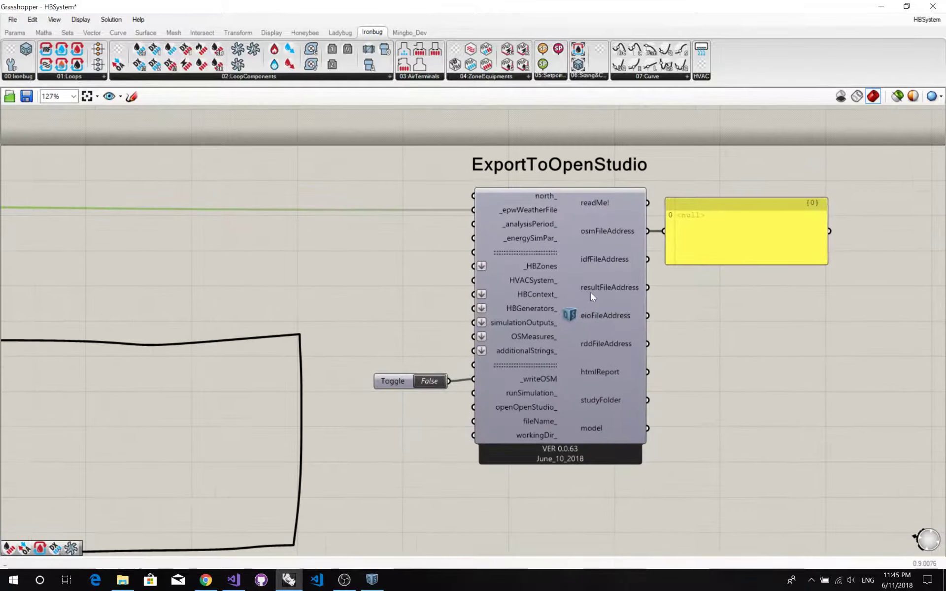
pyautogui.moveTo(340, 284); pyautogui.dragTo(747, 247, button='right')
pyautogui.moveTo(275, 238); pyautogui.dragTo(655, 219, button='right')
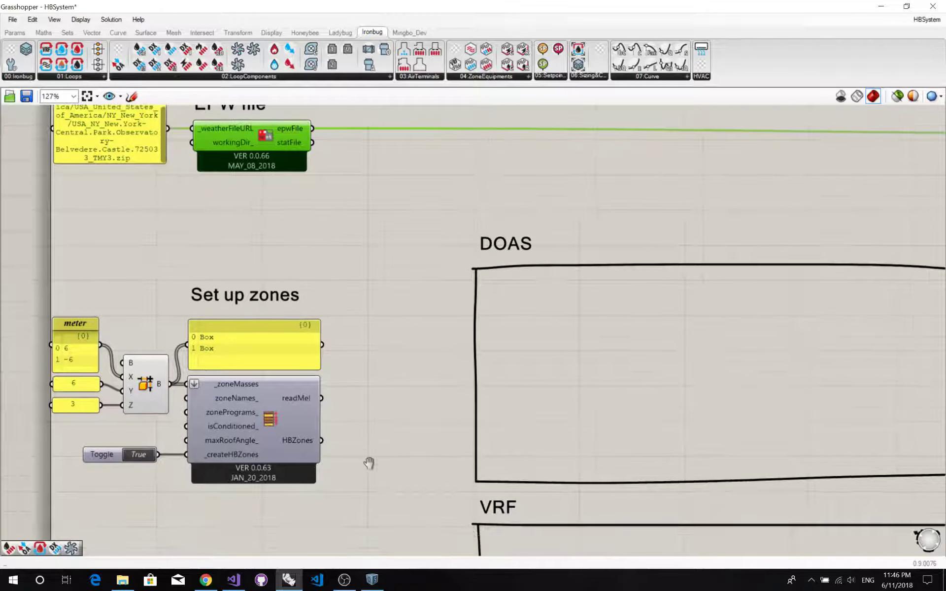
# Check the upper zone branch's air terminal properties in OpenStudio and return to the Grasshopper definition.
pyautogui.click(372, 581)
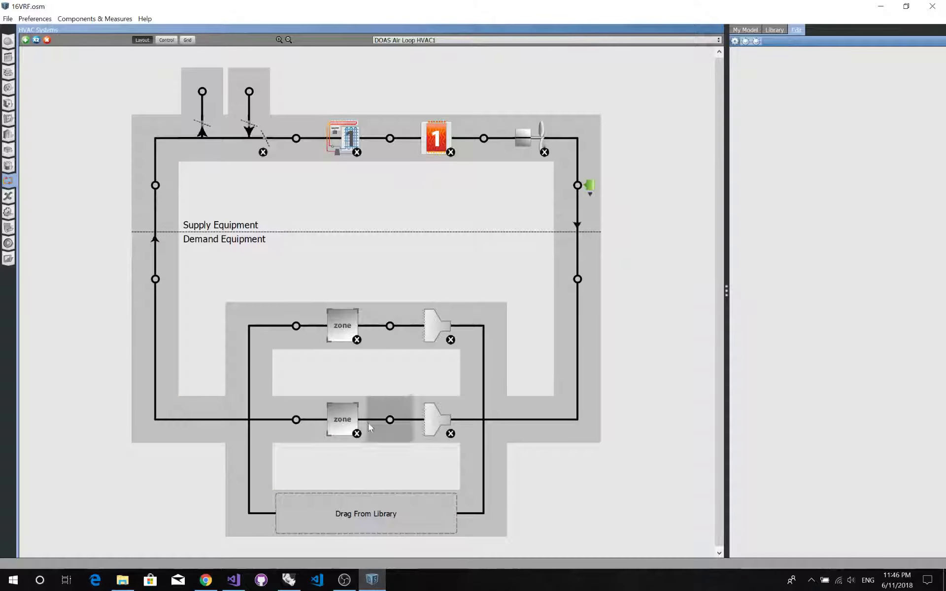
pyautogui.click(436, 323)
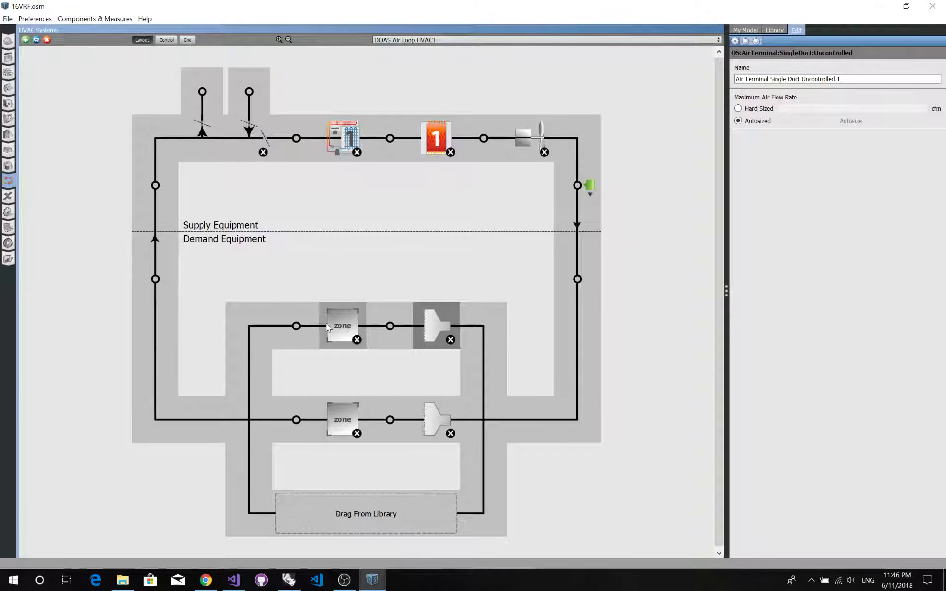
pyautogui.click(881, 7)
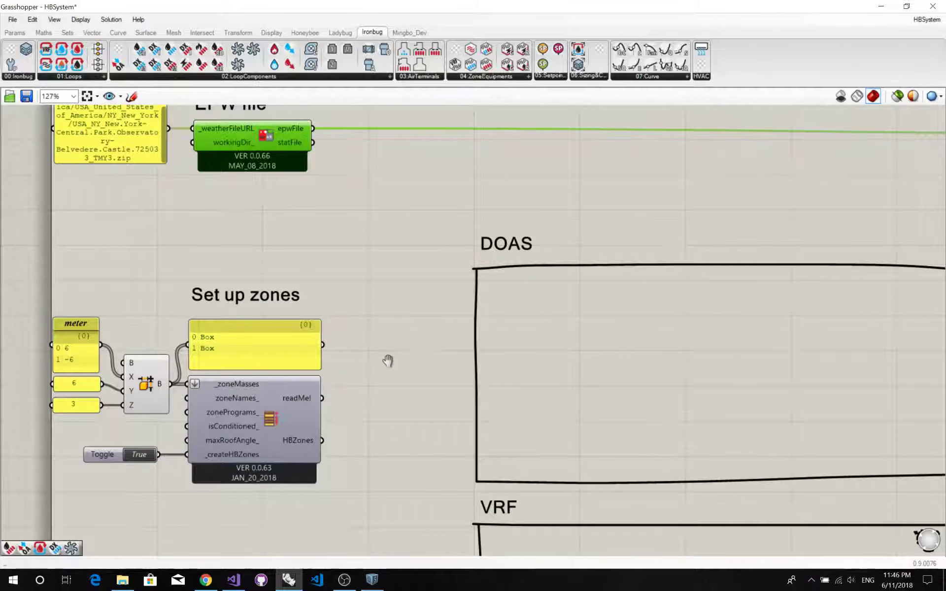
# Add the Ironbug thermal zone component beside the zone setup and connect the HBZones output to its _HBZones input.
pyautogui.moveTo(388, 362); pyautogui.dragTo(385, 330, button='right')
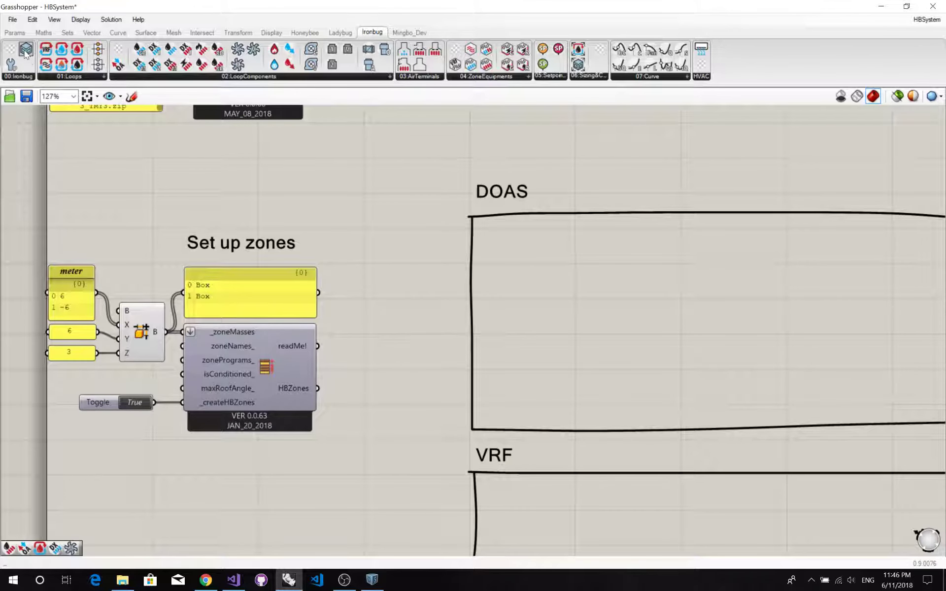
pyautogui.moveTo(25, 48); pyautogui.dragTo(474, 413)
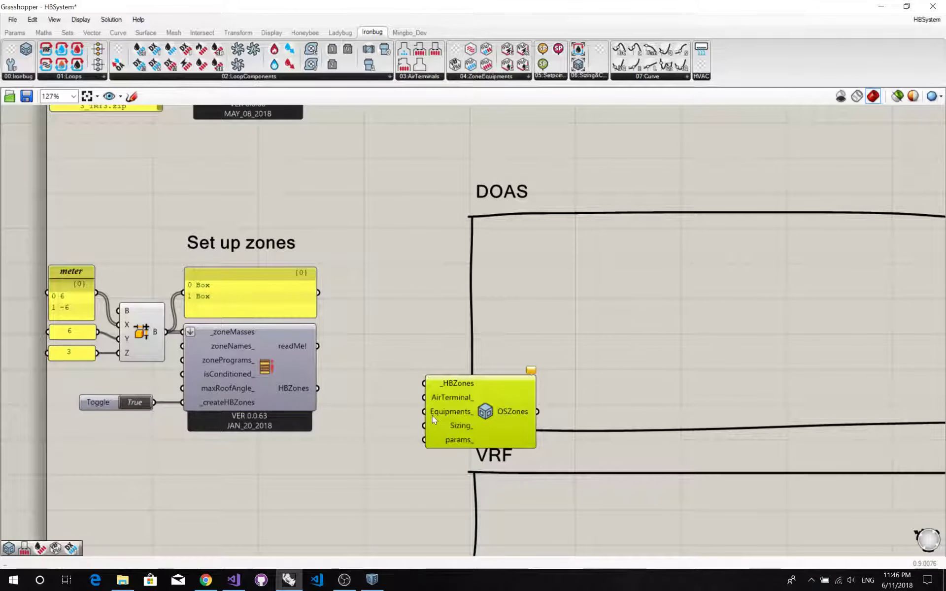
pyautogui.moveTo(366, 416); pyautogui.dragTo(370, 380, button='right')
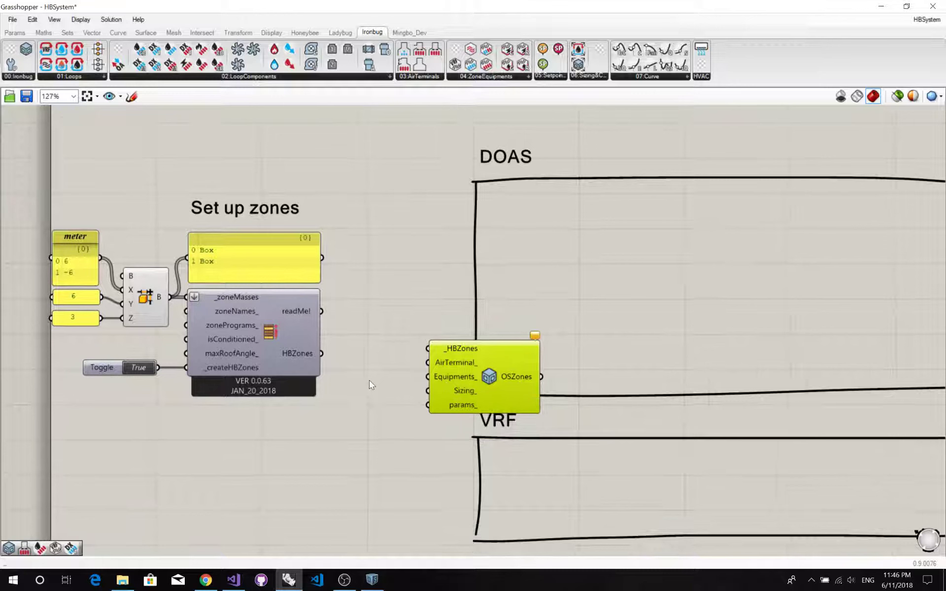
pyautogui.click(369, 380)
pyautogui.moveTo(321, 354); pyautogui.dragTo(428, 348)
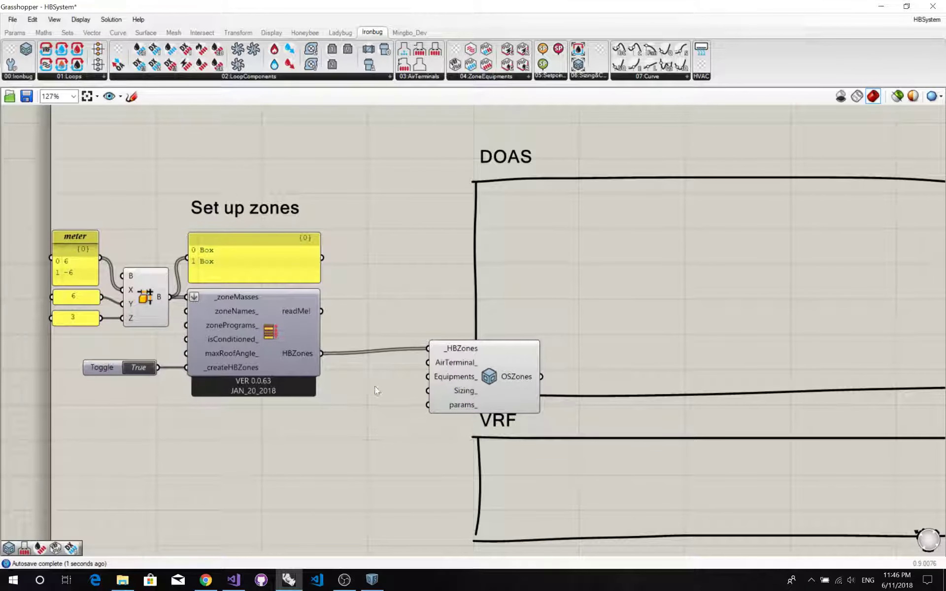
# Move the thermal zone component fully inside the DOAS frame, near its lower edge.
pyautogui.moveTo(495, 391); pyautogui.dragTo(432, 385, button='right')
pyautogui.moveTo(416, 377); pyautogui.dragTo(515, 342)
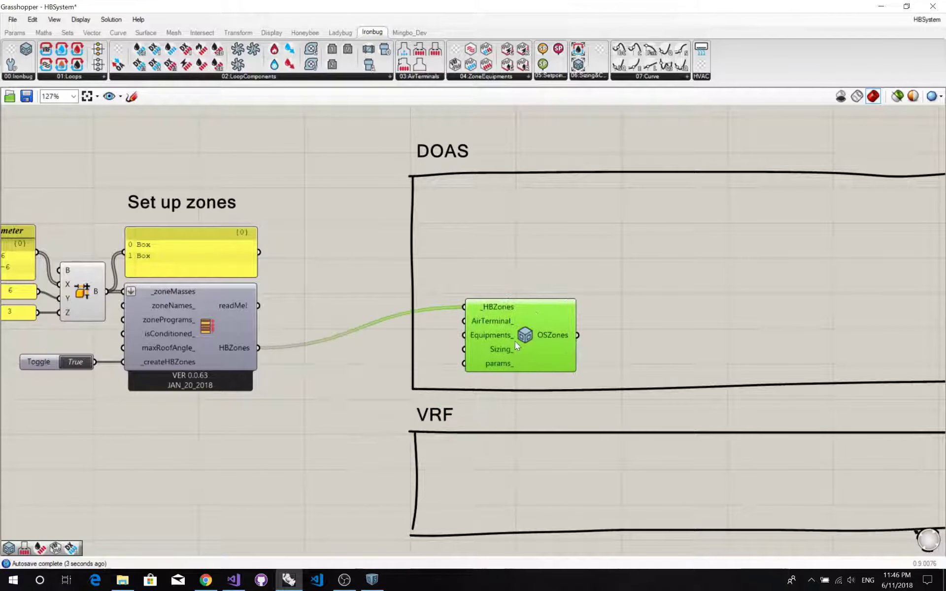
pyautogui.moveTo(409, 331); pyautogui.dragTo(345, 380, button='right')
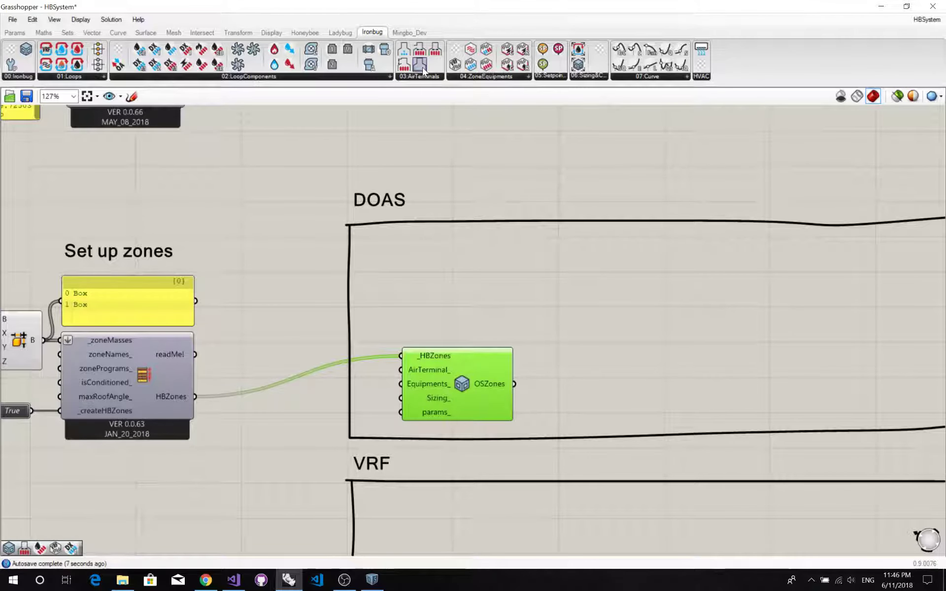
# Add an Ironbug Diffuser air terminal beside the DOAS frame and connect it to the zone component's AirTerminal_ input.
pyautogui.moveTo(422, 67); pyautogui.dragTo(302, 393)
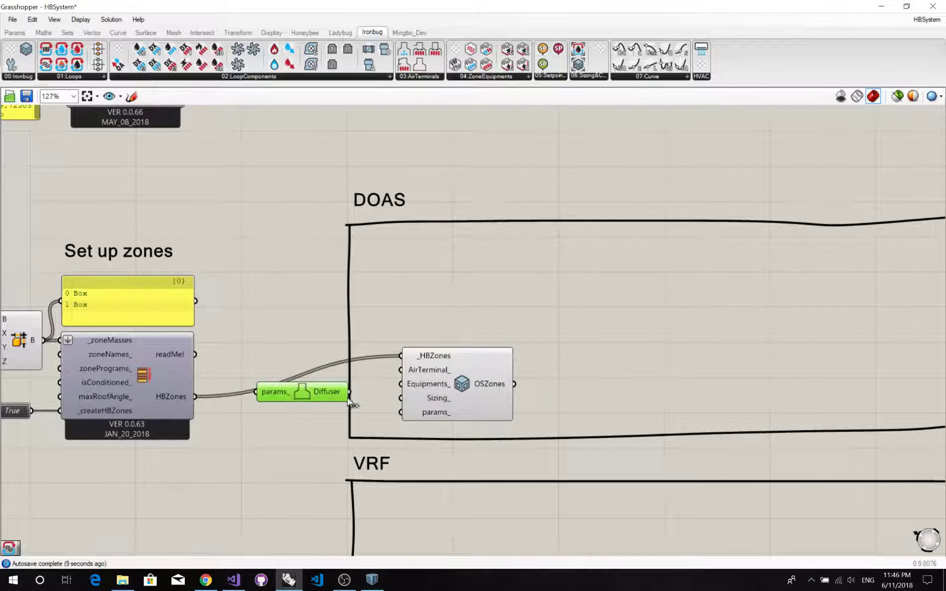
pyautogui.click(431, 79)
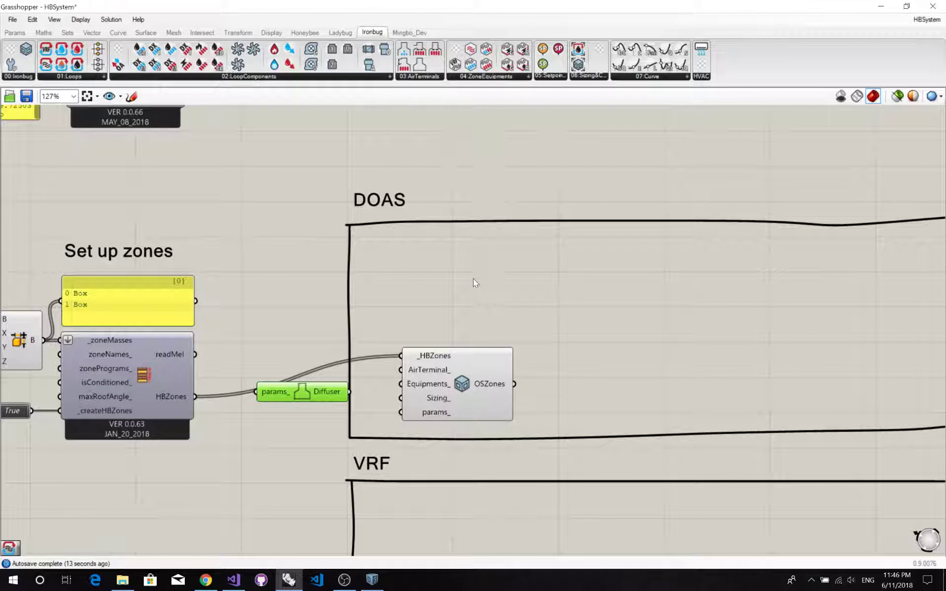
pyautogui.click(390, 368)
pyautogui.moveTo(405, 372); pyautogui.dragTo(294, 376)
pyautogui.moveTo(387, 422); pyautogui.dragTo(348, 362, button='right')
pyautogui.click(348, 362)
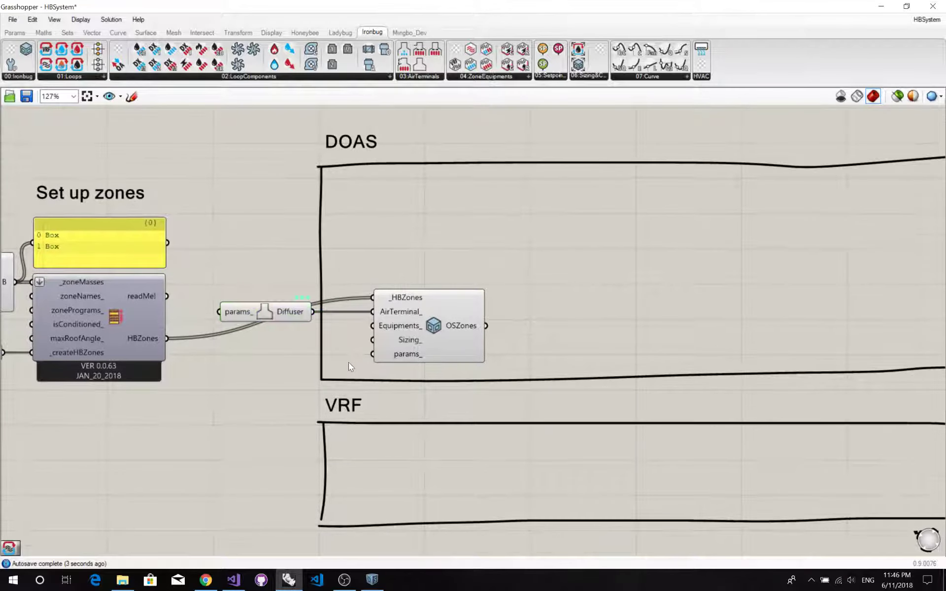
# Move the thermal zone component slightly closer to the Diffuser, keeping it inside the DOAS frame.
pyautogui.click(431, 338)
pyautogui.moveTo(430, 338); pyautogui.dragTo(416, 333)
pyautogui.moveTo(283, 351); pyautogui.dragTo(247, 362, button='right')
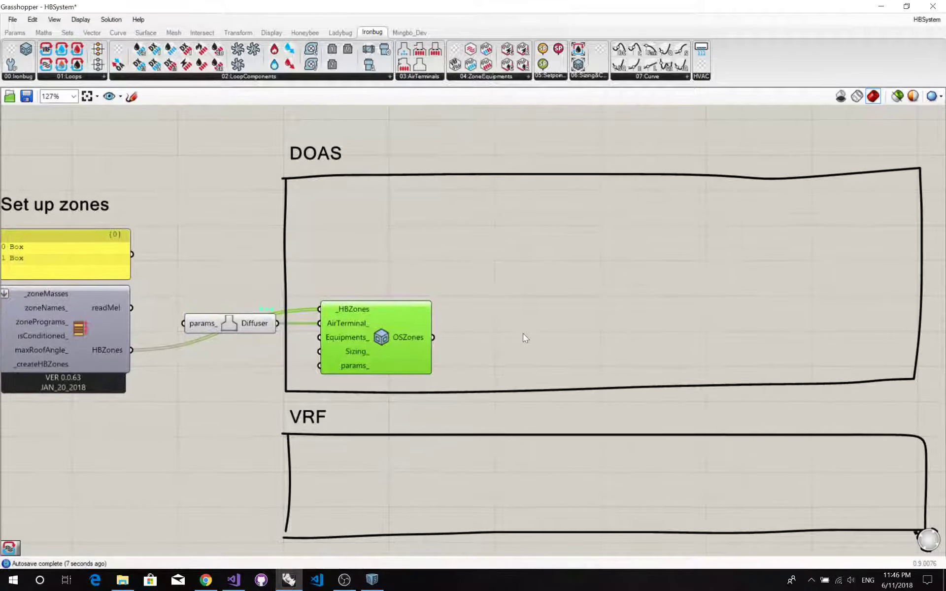
pyautogui.click(521, 336)
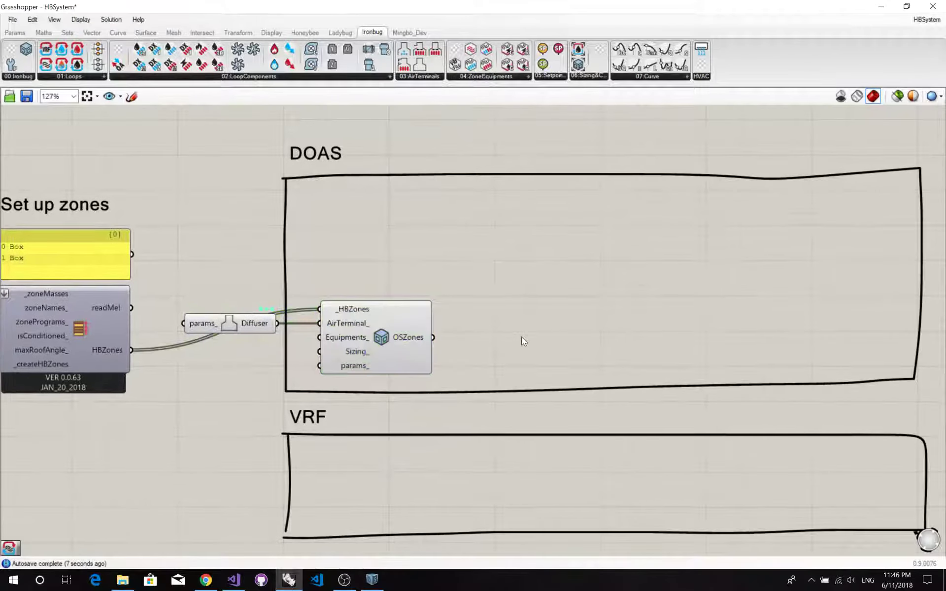
# Check the DOAS loop in OpenStudio and add an Ironbug AirLoopHVAC component in Grasshopper inside the DOAS frame.
pyautogui.click(372, 580)
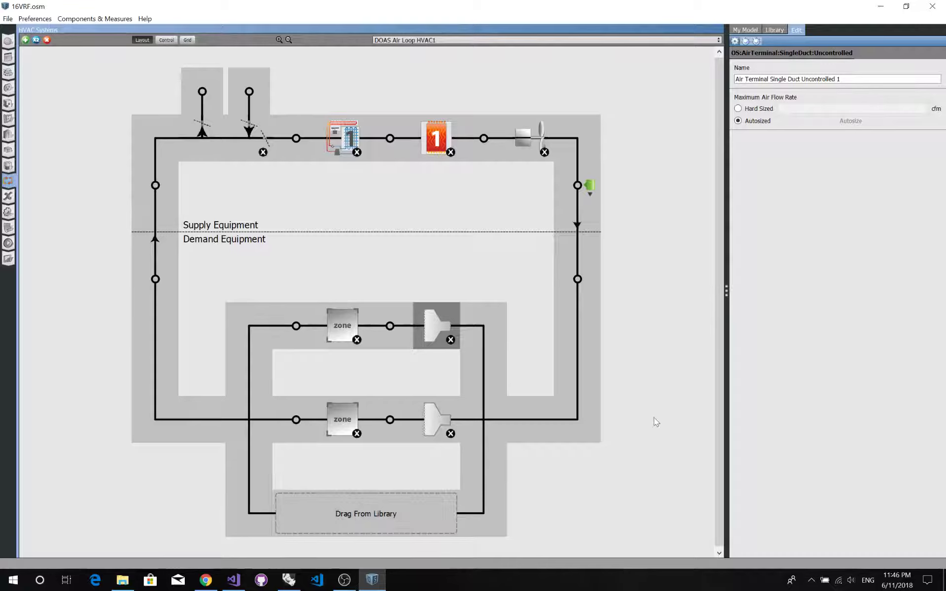
pyautogui.click(379, 582)
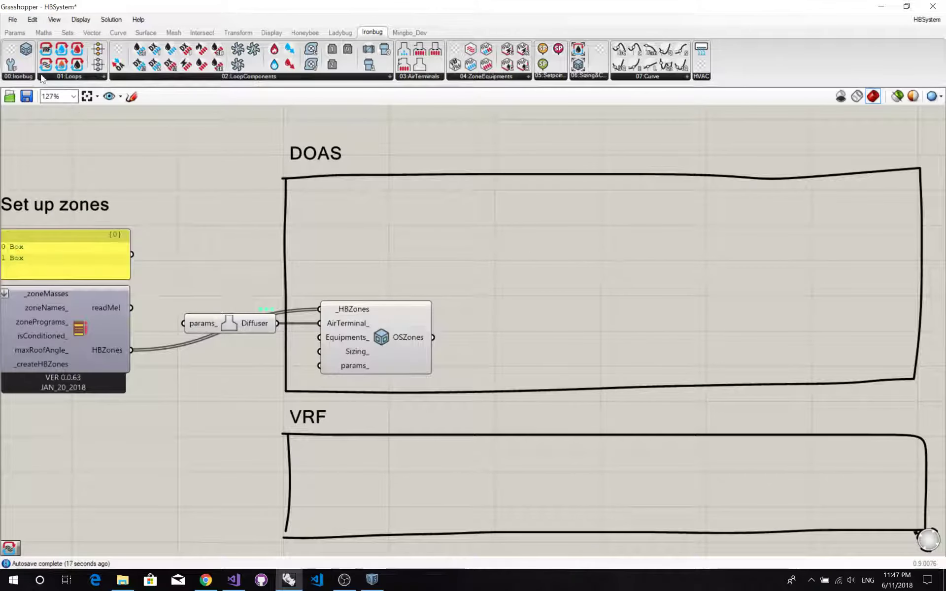
pyautogui.moveTo(46, 64); pyautogui.dragTo(592, 224)
pyautogui.moveTo(673, 231); pyautogui.dragTo(588, 276, button='right')
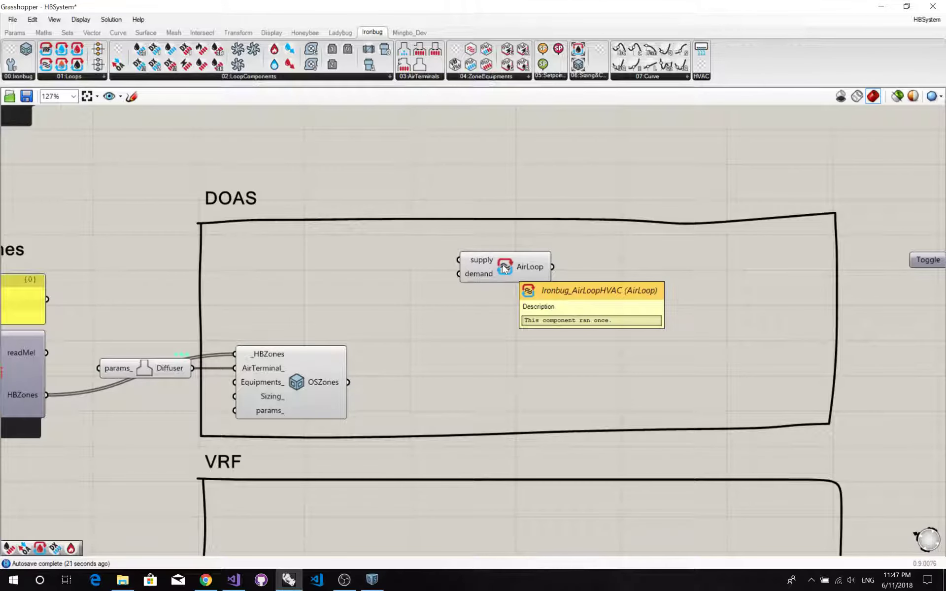
# Move the AirLoop component towards the right end of the DOAS frame, leaving room beside its supply and demand inputs.
pyautogui.click(494, 277)
pyautogui.moveTo(492, 321); pyautogui.dragTo(540, 346, button='right')
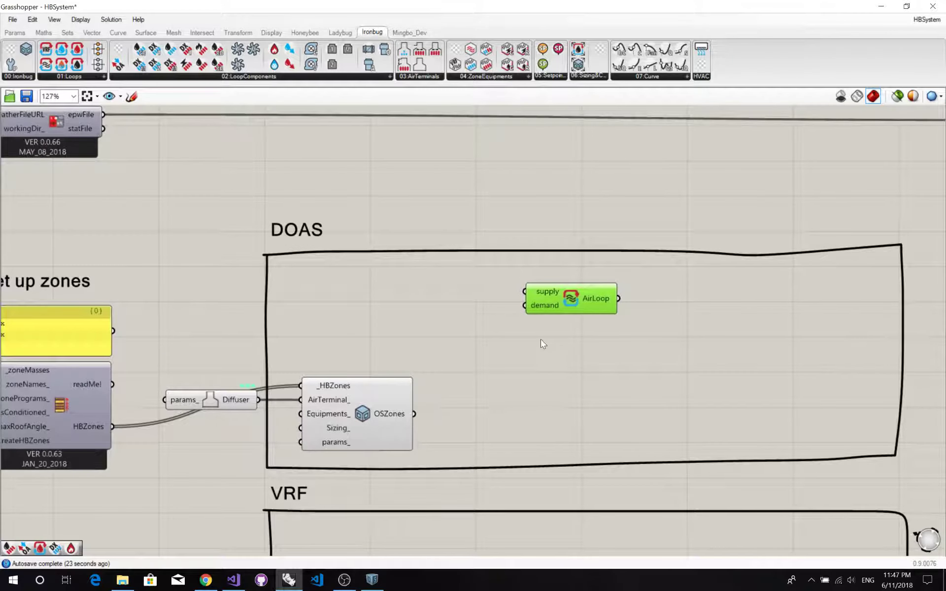
pyautogui.moveTo(541, 297)
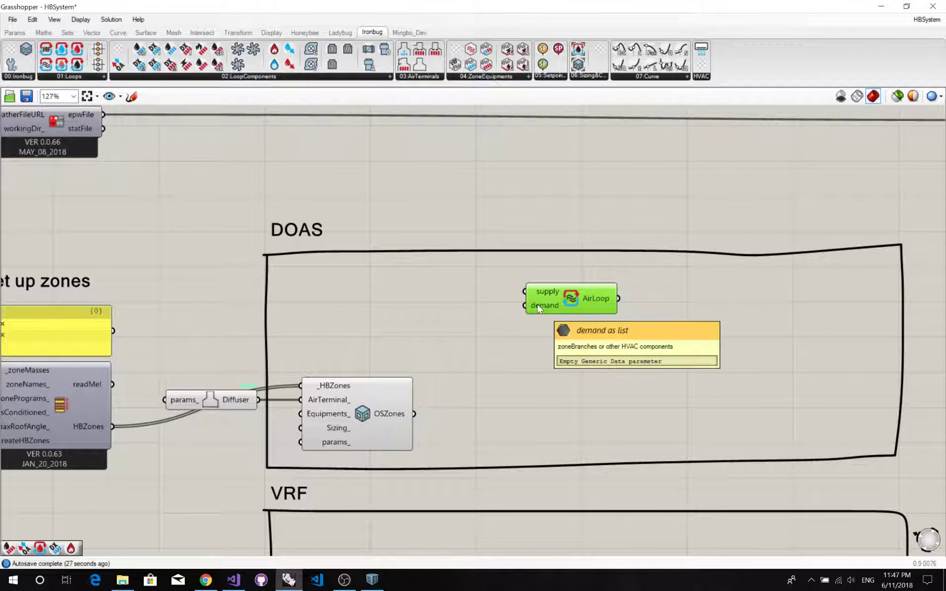
pyautogui.moveTo(434, 315); pyautogui.dragTo(448, 350, button='right')
pyautogui.click(448, 350)
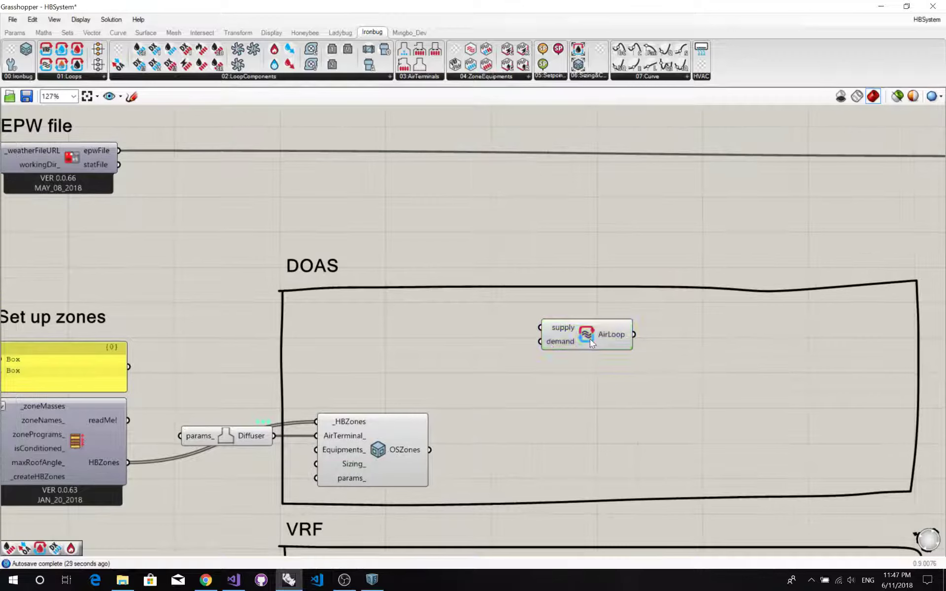
pyautogui.moveTo(590, 339); pyautogui.dragTo(761, 341)
pyautogui.moveTo(602, 382); pyautogui.dragTo(421, 354, button='right')
pyautogui.click(525, 340)
# Switch to OpenStudio and examine the DOAS loop's outdoor air system, cooling coil, heating coil, fan and setpoint manager, then return to Grasshopper.
pyautogui.click(372, 580)
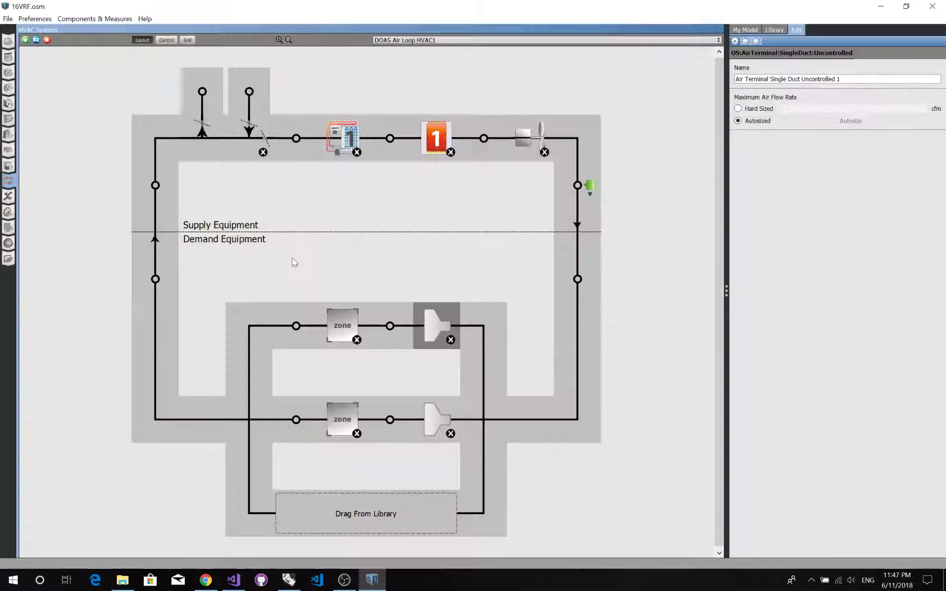
pyautogui.click(226, 147)
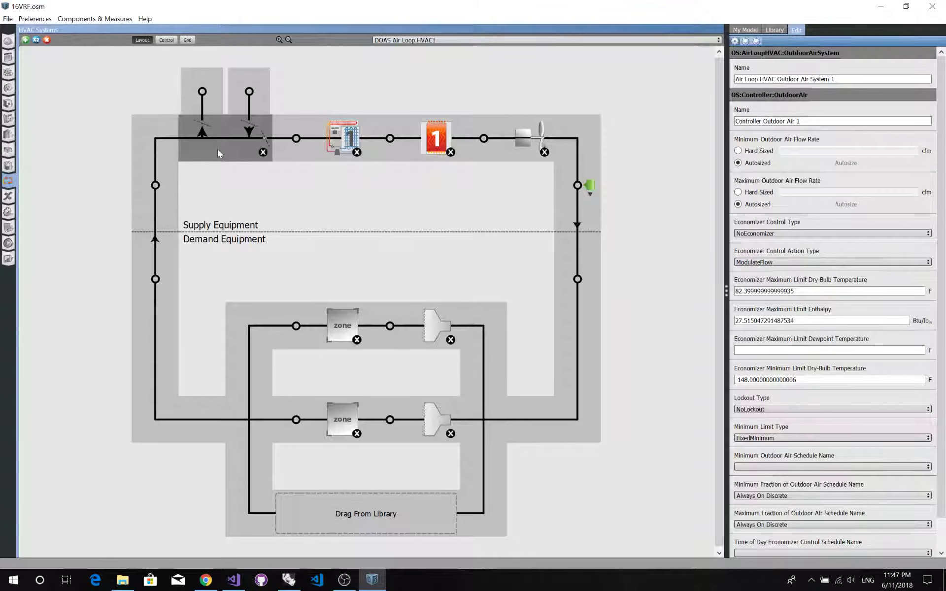
pyautogui.click(344, 144)
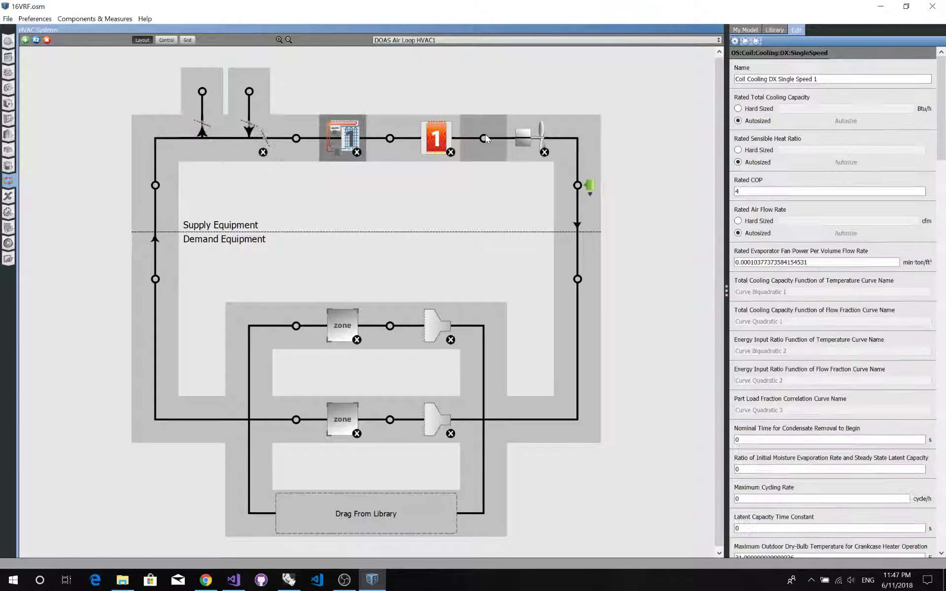
pyautogui.click(436, 139)
pyautogui.click(530, 139)
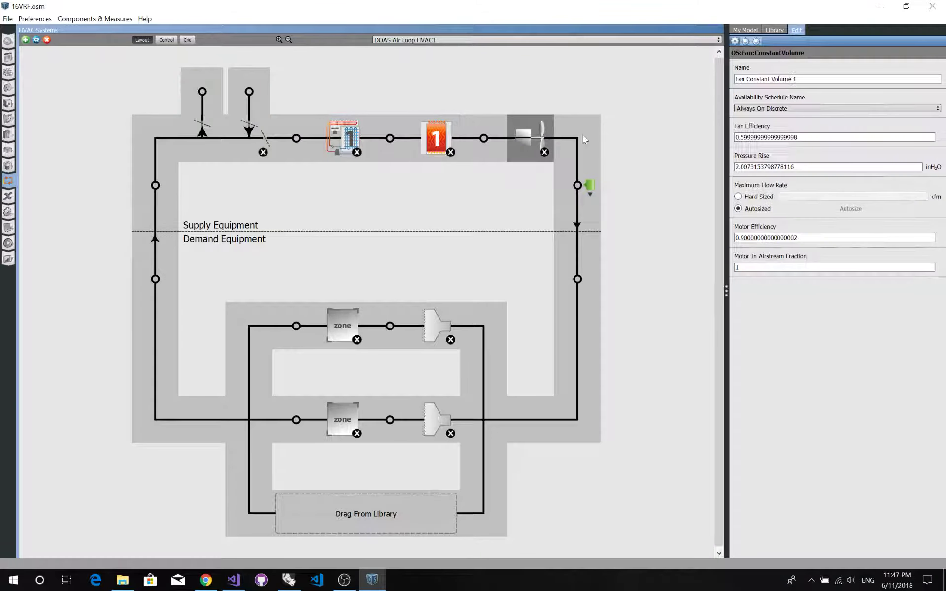
pyautogui.click(594, 182)
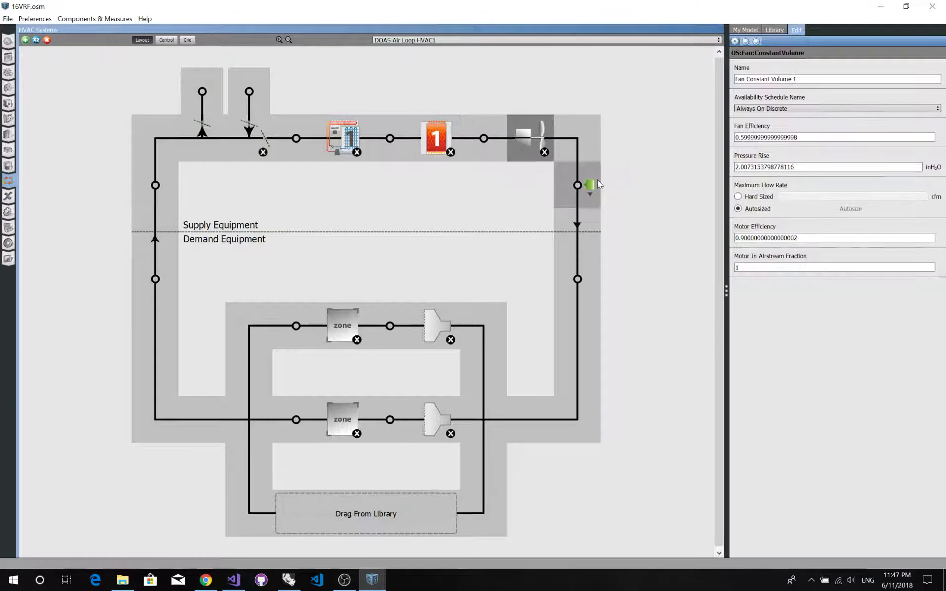
pyautogui.click(884, 11)
# Add Ironbug CoilCDXSgl and OASystem components inside the DOAS frame, stacking the cooling coil directly below the outdoor air system.
pyautogui.moveTo(374, 212); pyautogui.dragTo(371, 239, button='right')
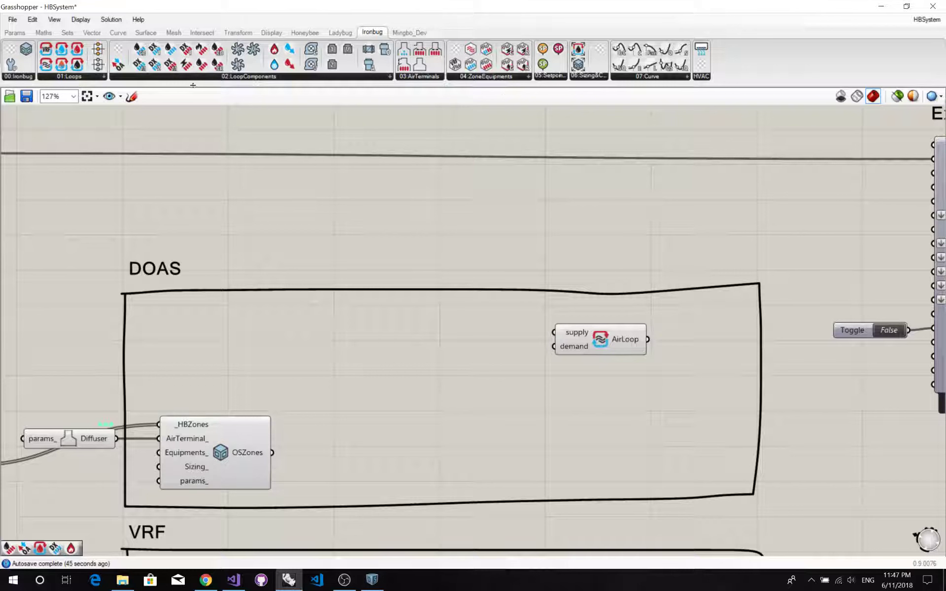
pyautogui.moveTo(154, 49); pyautogui.dragTo(442, 335)
pyautogui.moveTo(442, 336); pyautogui.dragTo(381, 327, button='right')
pyautogui.moveTo(379, 299); pyautogui.dragTo(378, 335)
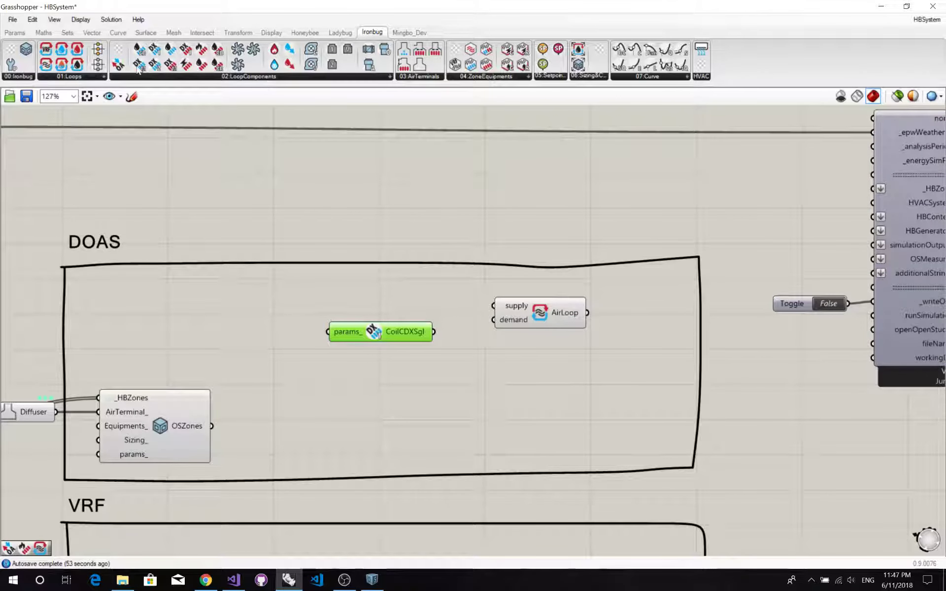
pyautogui.moveTo(118, 64); pyautogui.dragTo(396, 286)
pyautogui.moveTo(394, 333); pyautogui.dragTo(402, 321)
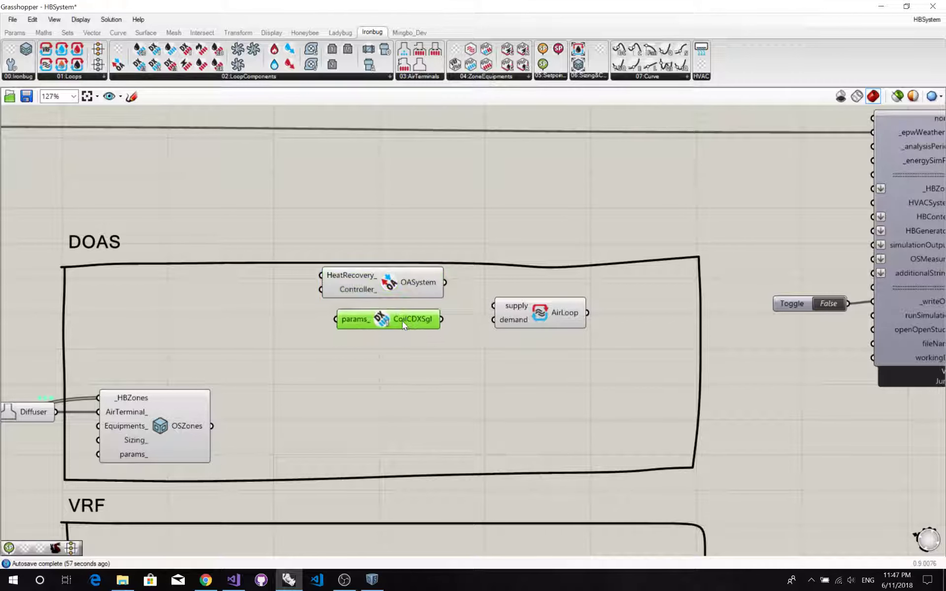
# Add an Ironbug CoilHG heating coil directly below the CoilCDXSgl component in the DOAS frame.
pyautogui.click(237, 166)
pyautogui.moveTo(202, 49); pyautogui.dragTo(390, 352)
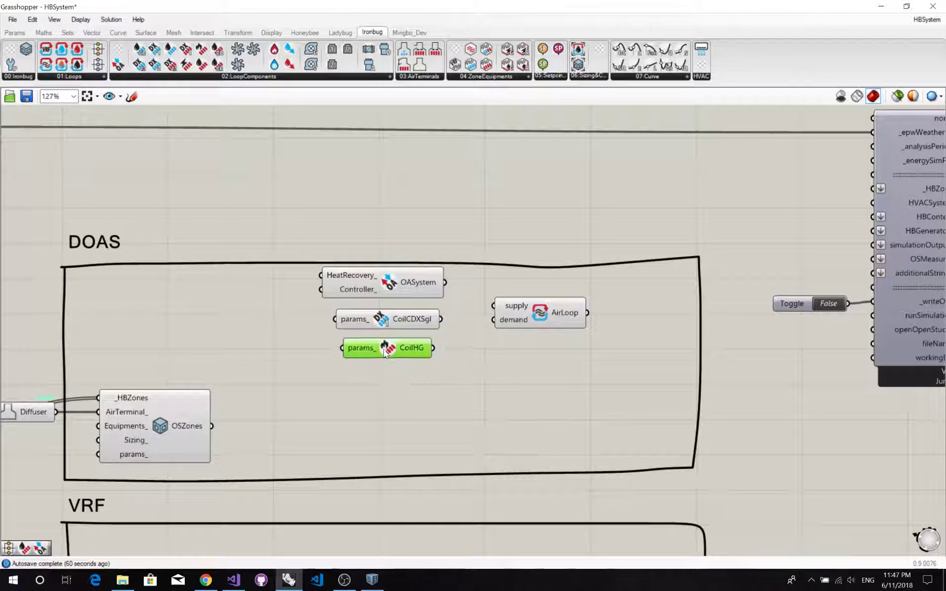
pyautogui.moveTo(452, 382); pyautogui.dragTo(440, 371, button='right')
pyautogui.click(440, 372)
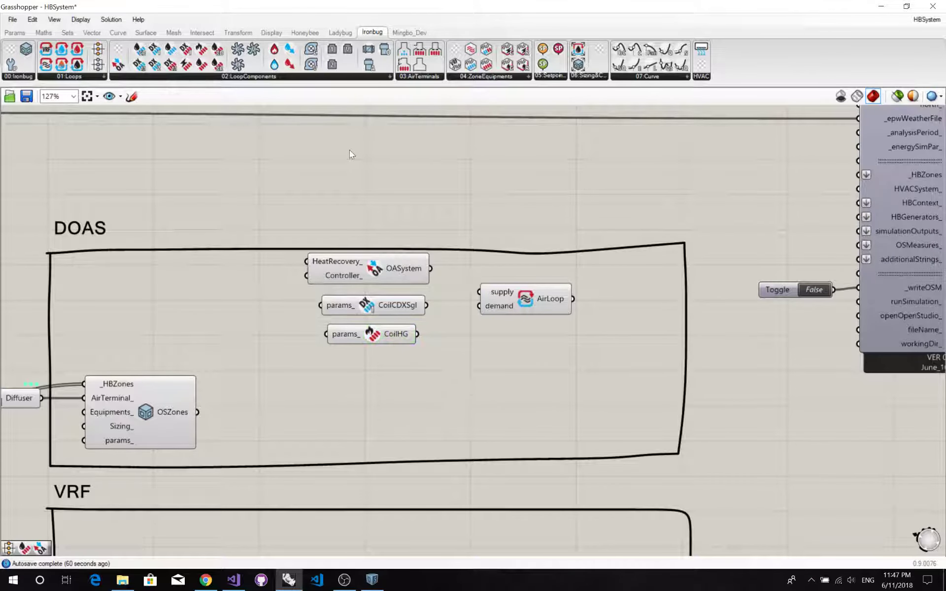
# Add an SpScheduled setpoint manager below CoilHG and feed its T input from a small panel containing 20.
pyautogui.moveTo(542, 64); pyautogui.dragTo(360, 375)
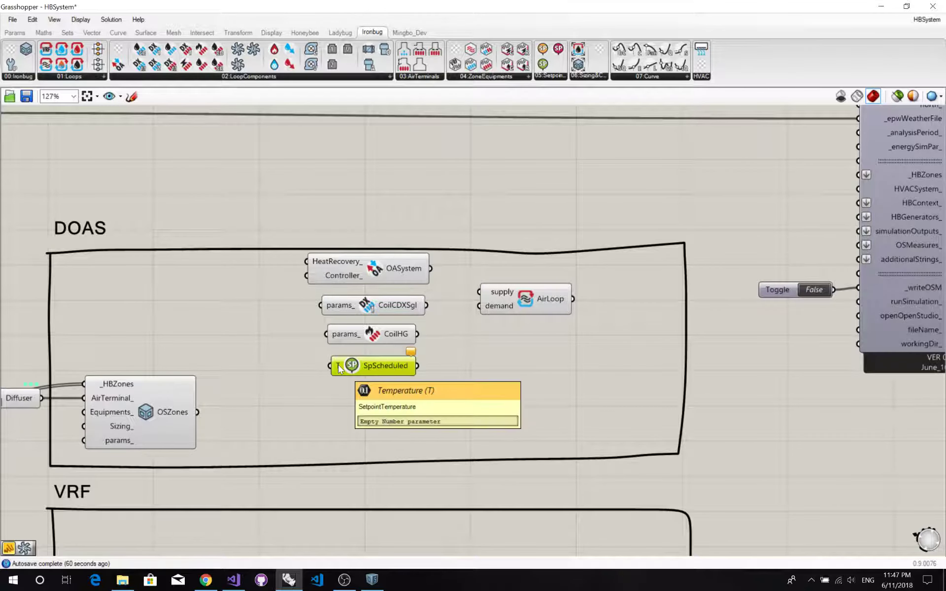
pyautogui.click(313, 366)
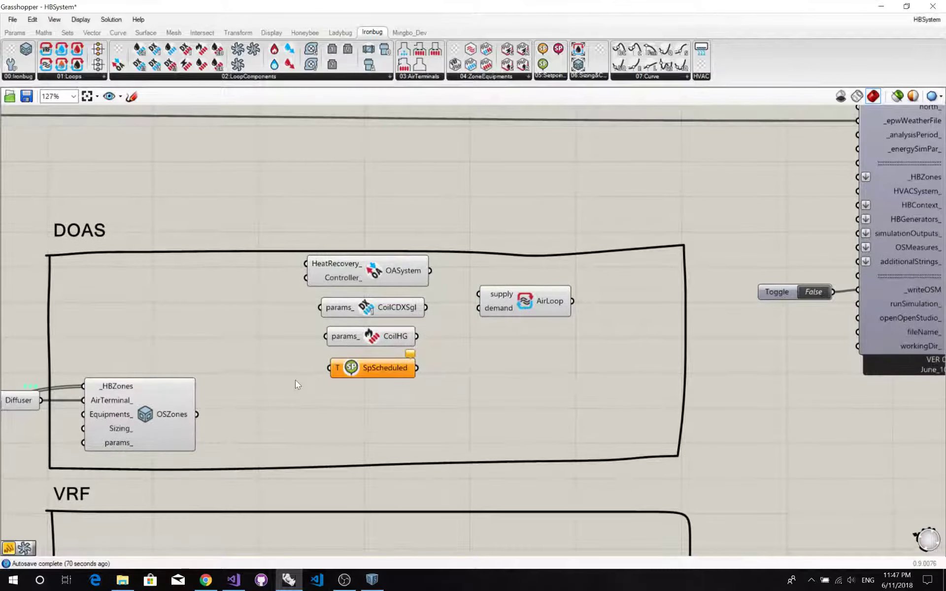
pyautogui.doubleClick(296, 383)
pyautogui.write('"2')
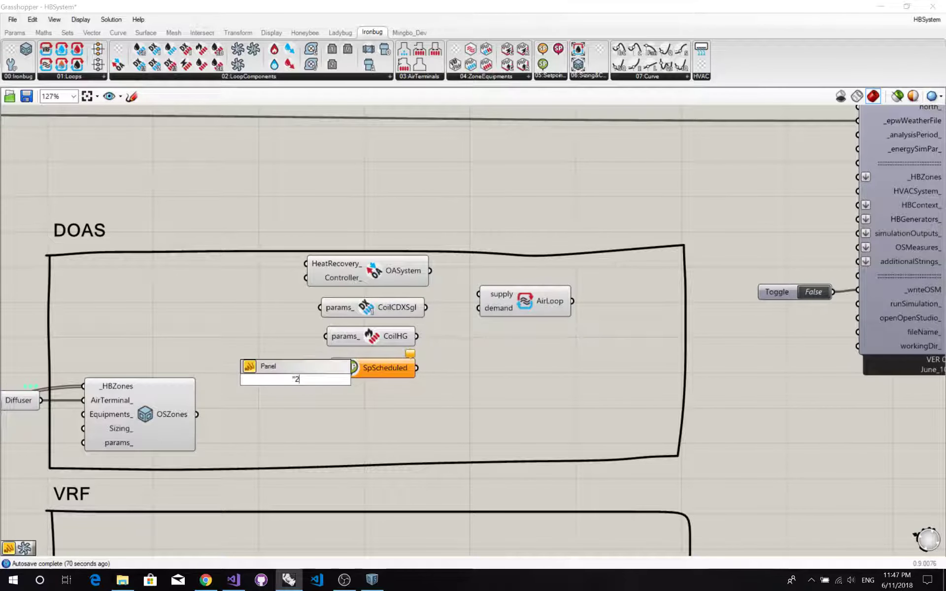
pyautogui.write('0')
pyautogui.press('Return')
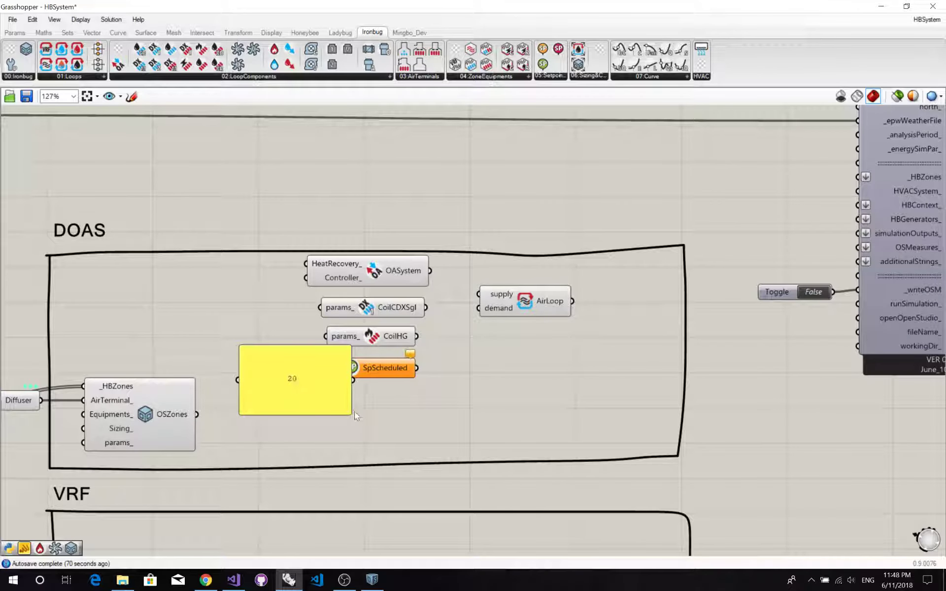
pyautogui.moveTo(351, 413); pyautogui.dragTo(329, 369)
pyautogui.scroll(-1, 338, 396)
pyautogui.moveTo(263, 360); pyautogui.dragTo(284, 372)
# Connect OASystem, CoilCDXSgl, CoilHG and SpScheduled in that order to the AirLoop's supply input, and move AirLoop farther from them.
pyautogui.moveTo(508, 370); pyautogui.dragTo(439, 371, button='right')
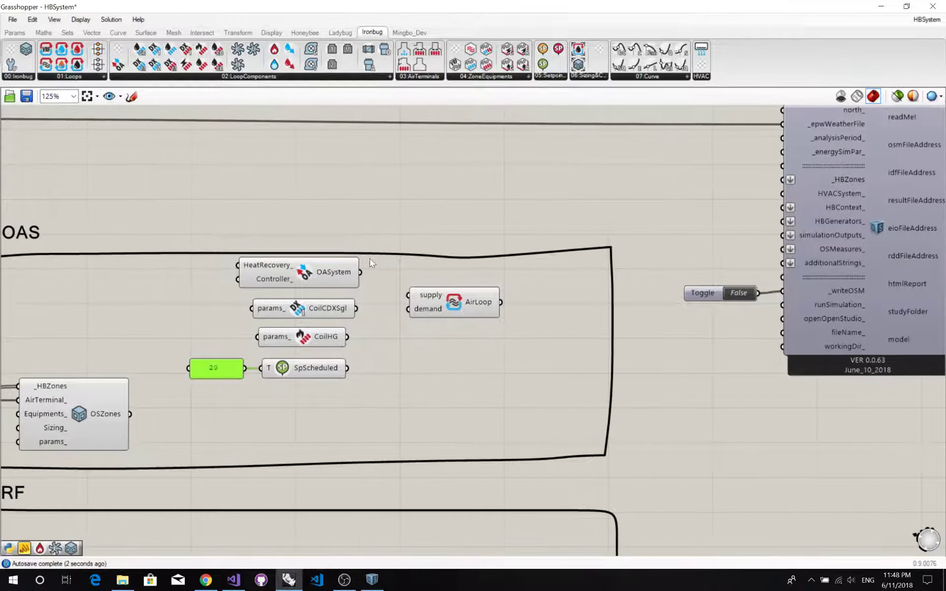
pyautogui.scroll(1, 370, 258)
pyautogui.moveTo(358, 274); pyautogui.dragTo(421, 302)
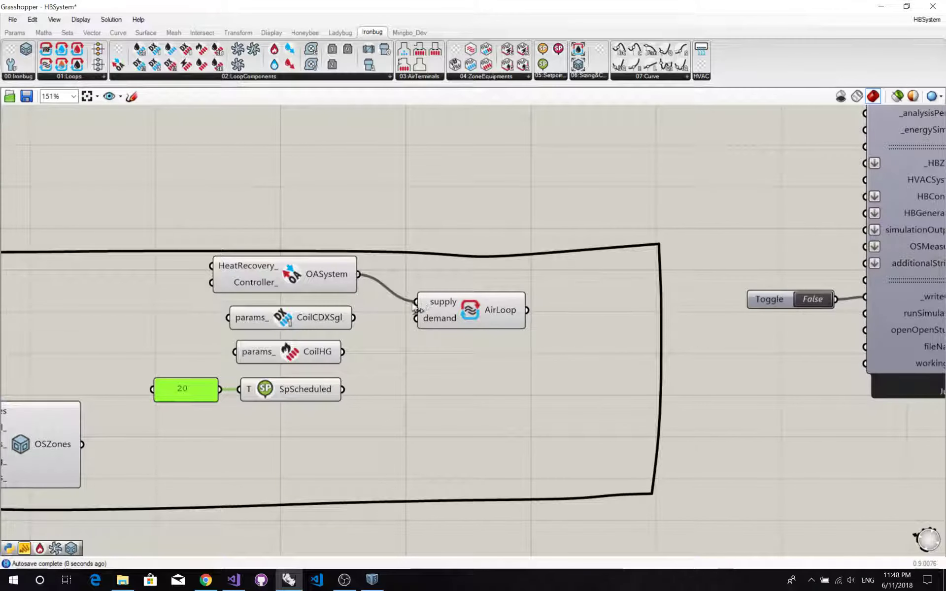
pyautogui.moveTo(464, 319); pyautogui.dragTo(518, 327)
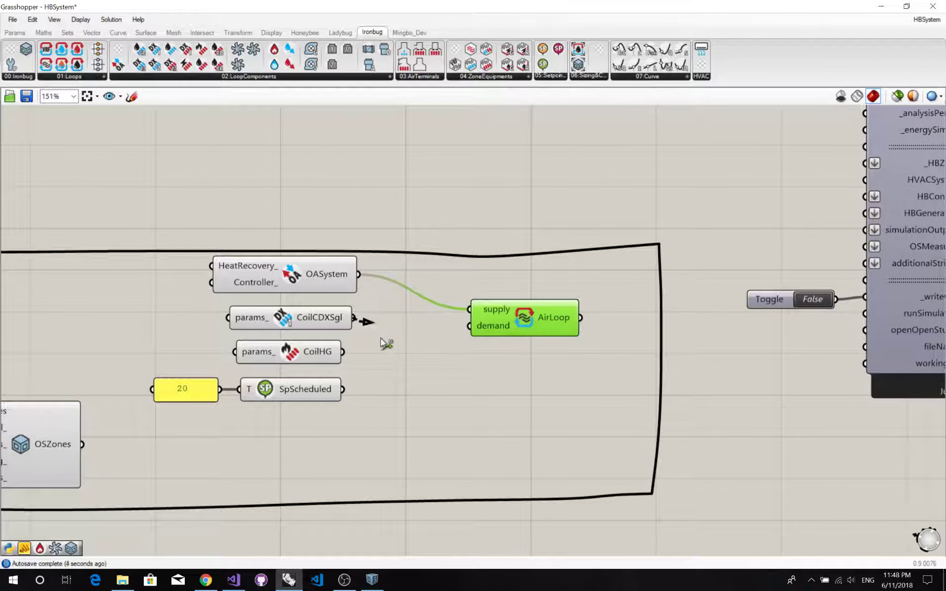
pyautogui.keyDown('shift'); pyautogui.moveTo(385, 343); pyautogui.dragTo(343, 352); pyautogui.keyUp('shift')
pyautogui.keyDown('shift'); pyautogui.moveTo(342, 389); pyautogui.dragTo(531, 326); pyautogui.keyUp('shift')
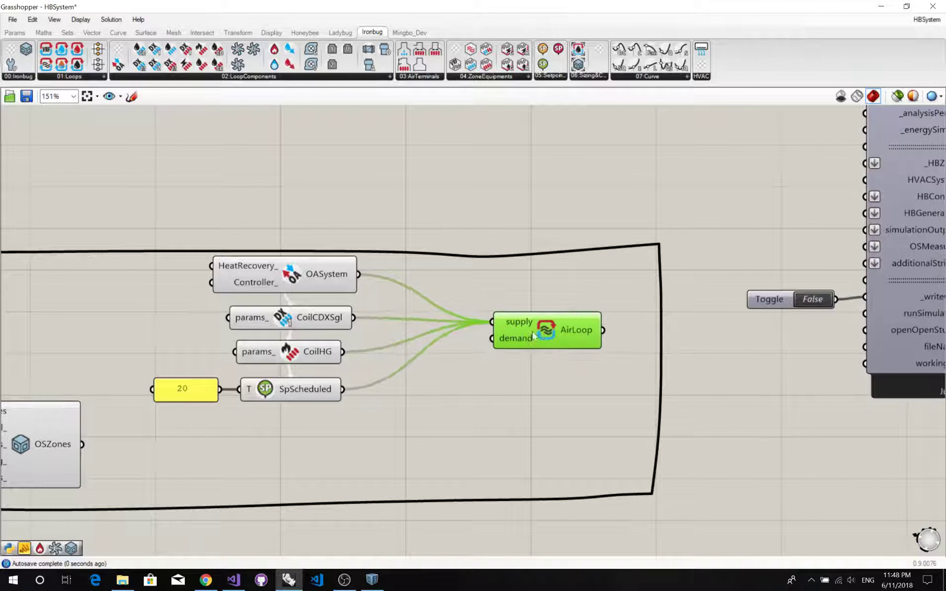
# Move the SpScheduled component and its 20 panel slightly up, closer to the CoilHG component.
pyautogui.click(378, 385)
pyautogui.moveTo(299, 394); pyautogui.dragTo(298, 386)
pyautogui.click(231, 400)
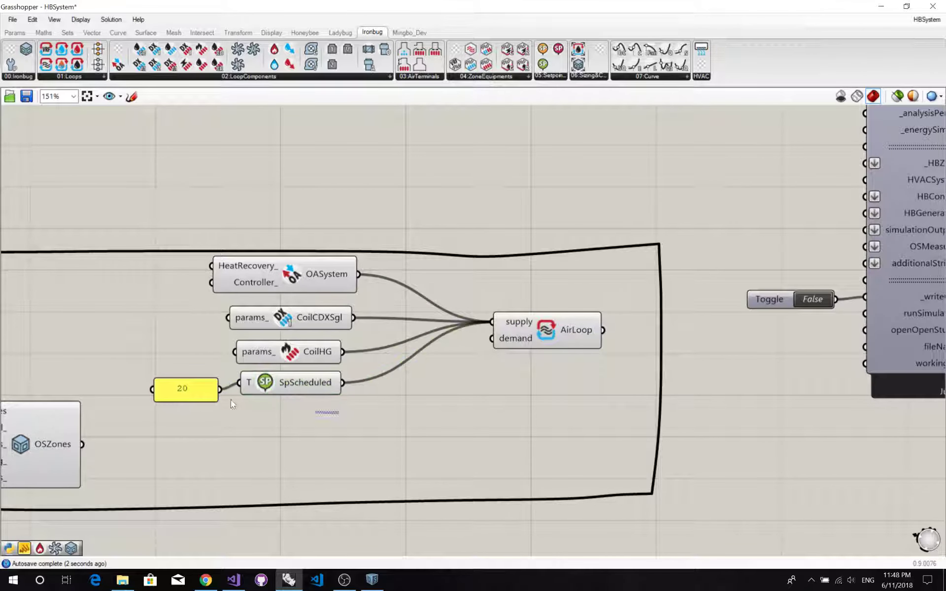
pyautogui.moveTo(188, 389); pyautogui.dragTo(187, 386)
pyautogui.click(398, 414)
# Check the zone branches on the demand side of the DOAS loop in OpenStudio and return to Grasshopper.
pyautogui.moveTo(409, 416); pyautogui.dragTo(425, 350, button='right')
pyautogui.moveTo(444, 389); pyautogui.dragTo(508, 357, button='right')
pyautogui.moveTo(294, 365); pyautogui.dragTo(383, 356, button='right')
pyautogui.scroll(-1, 383, 356)
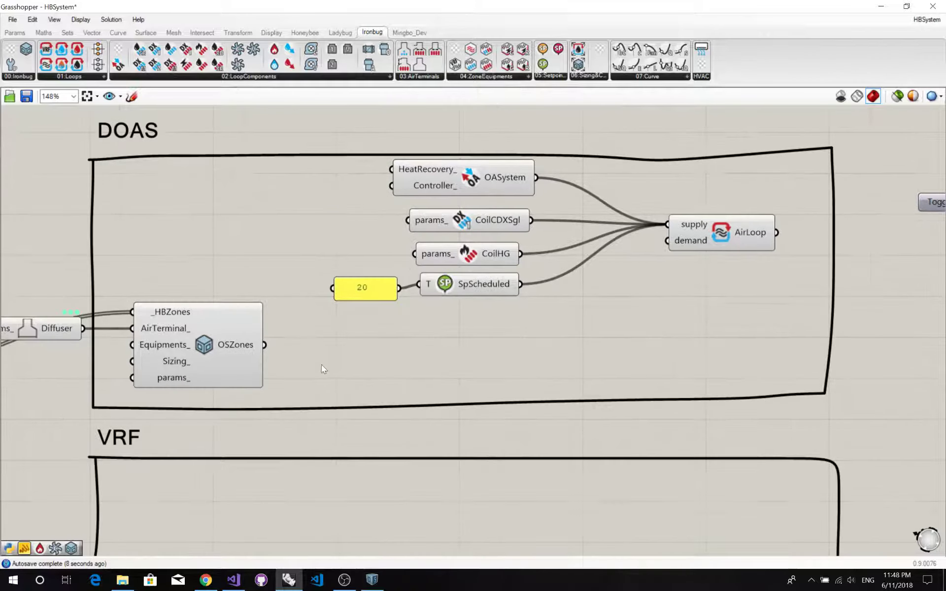
pyautogui.moveTo(218, 348)
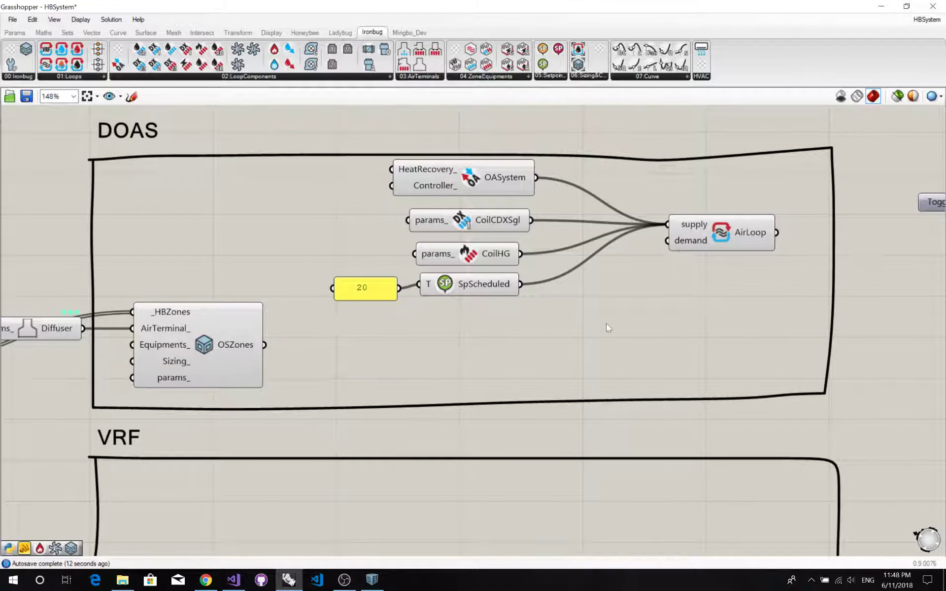
pyautogui.moveTo(606, 324); pyautogui.dragTo(604, 309, button='right')
pyautogui.click(373, 580)
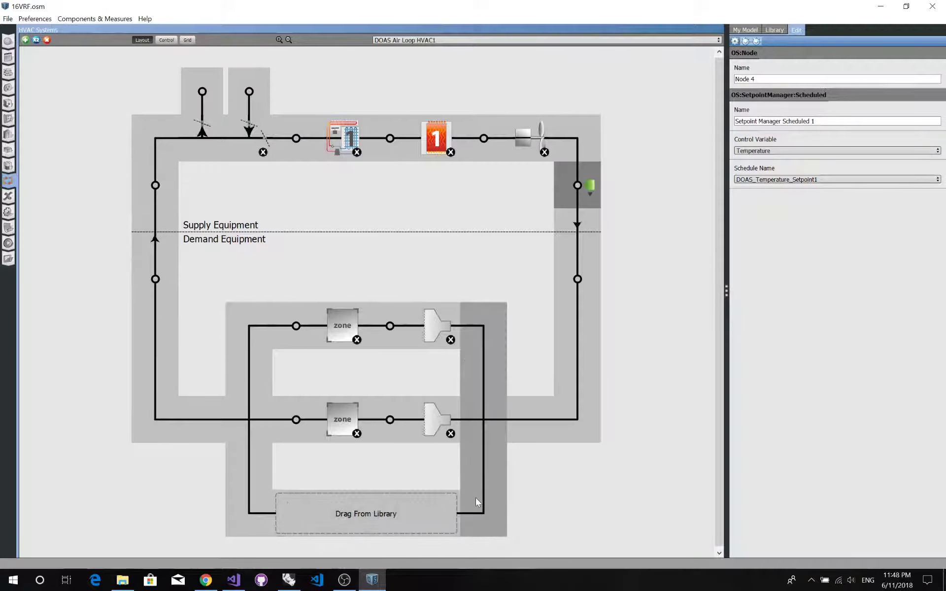
pyautogui.click(881, 6)
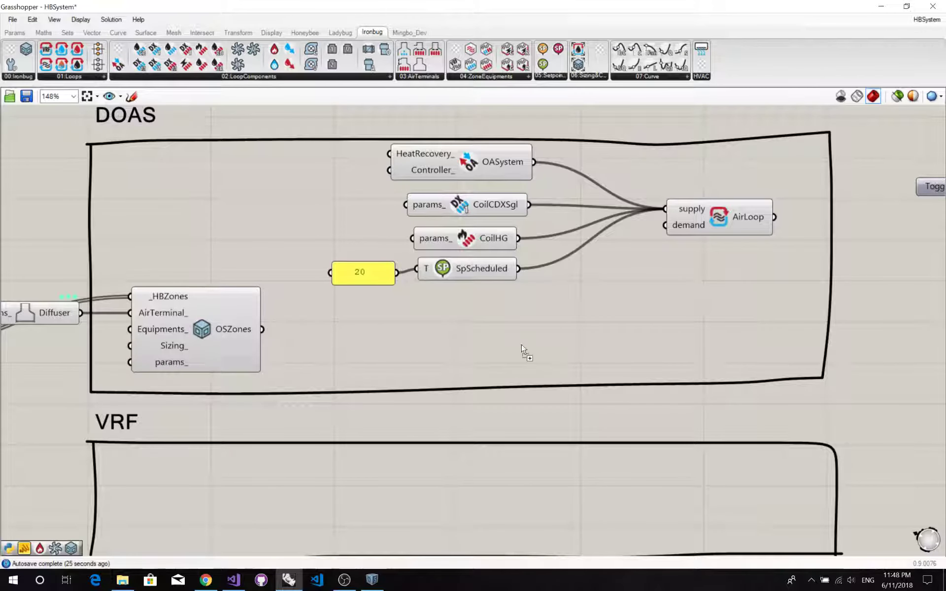
# Add an Ironbug Branches component near the DOAS frame's lower edge, connect OSZones to its B1 input, and nudge it up.
pyautogui.moveTo(523, 346); pyautogui.dragTo(263, 329)
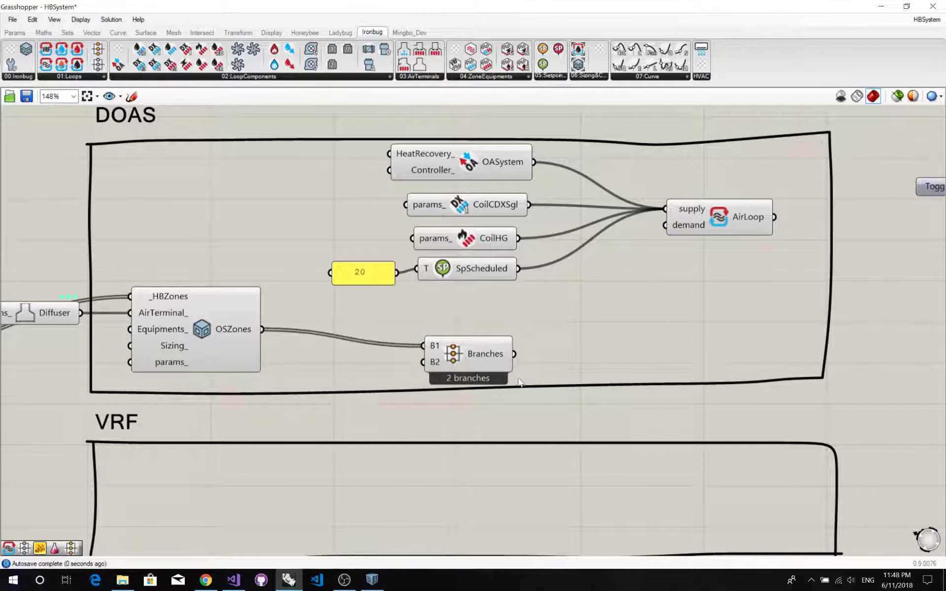
pyautogui.moveTo(572, 351); pyautogui.dragTo(508, 381, button='right')
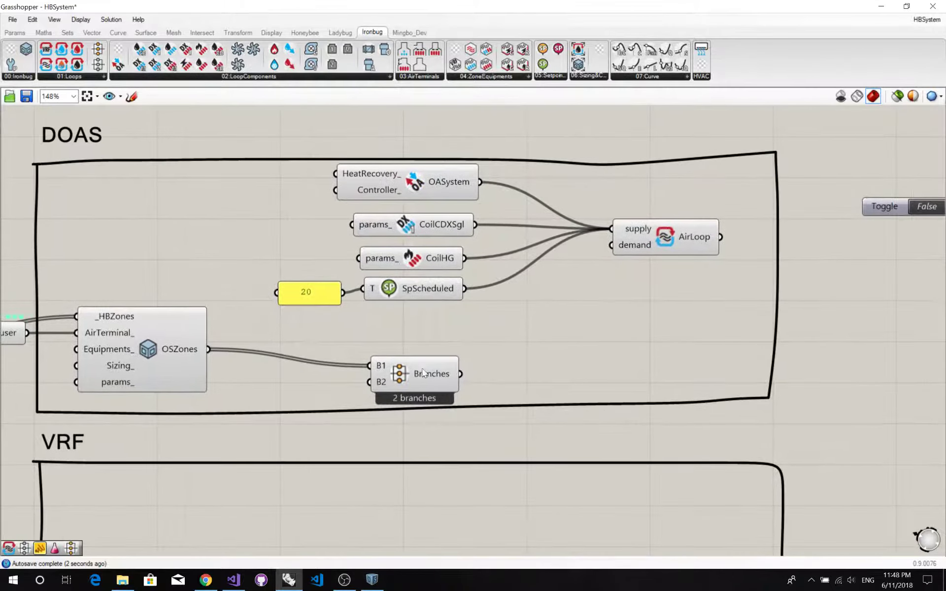
pyautogui.click(403, 361)
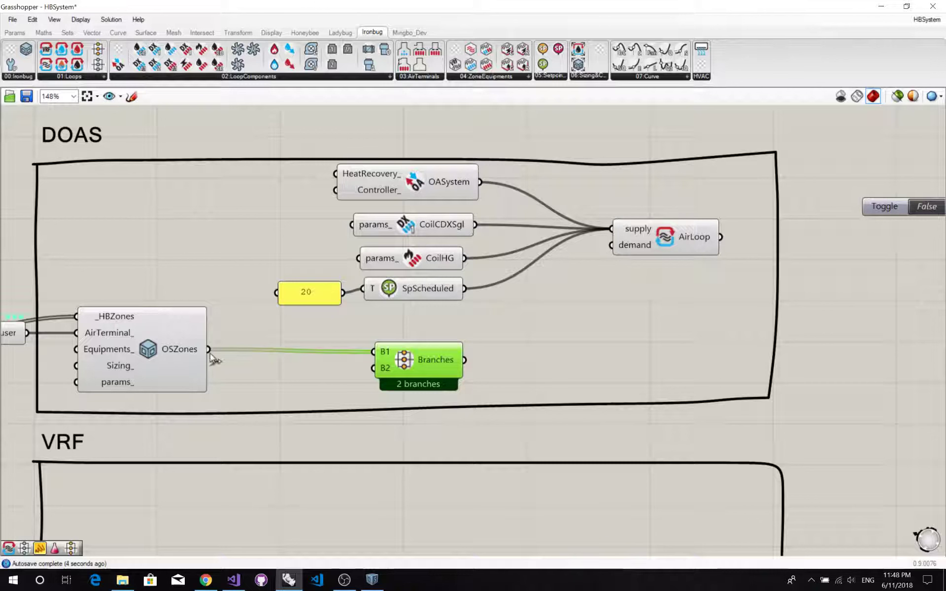
pyautogui.moveTo(320, 371); pyautogui.dragTo(274, 362, button='right')
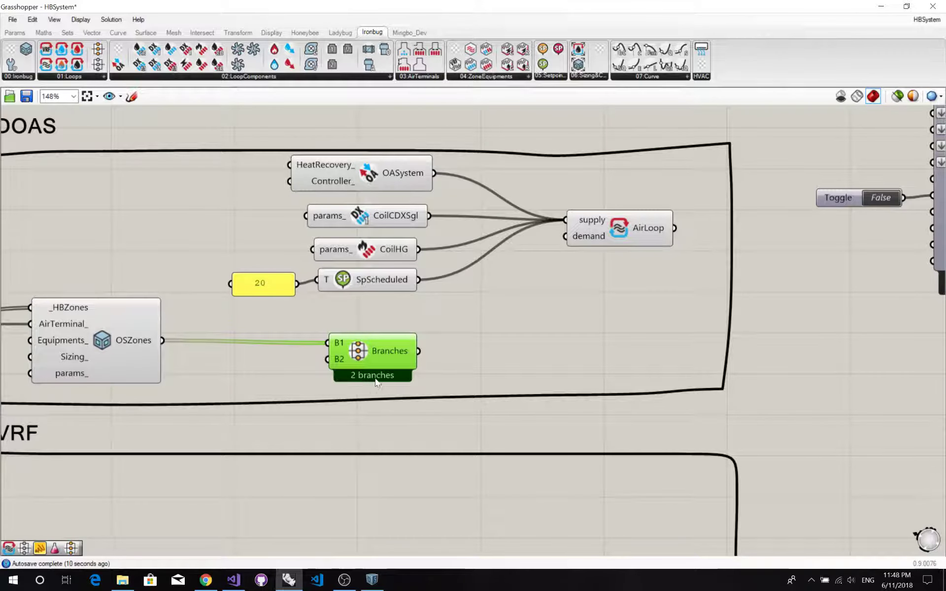
# Connect the Branches output to the AirLoop's demand input.
pyautogui.moveTo(454, 354); pyautogui.dragTo(420, 382, button='right')
pyautogui.click(572, 290)
pyautogui.moveTo(531, 265); pyautogui.dragTo(383, 379)
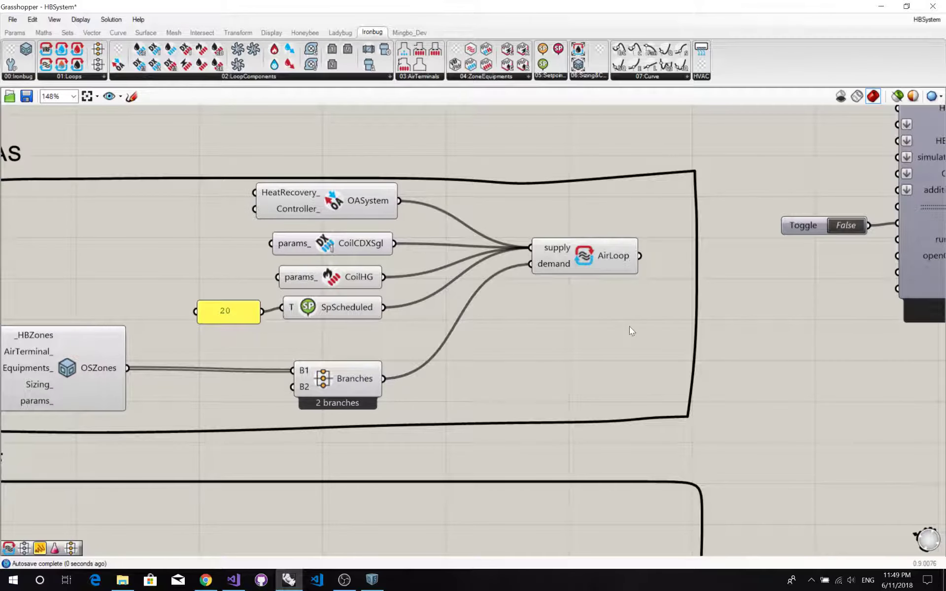
# Examine the VRF system and its zone 6 terminal unit in the OpenStudio reference model, and return to Grasshopper.
pyautogui.moveTo(631, 330); pyautogui.dragTo(481, 316, button='right')
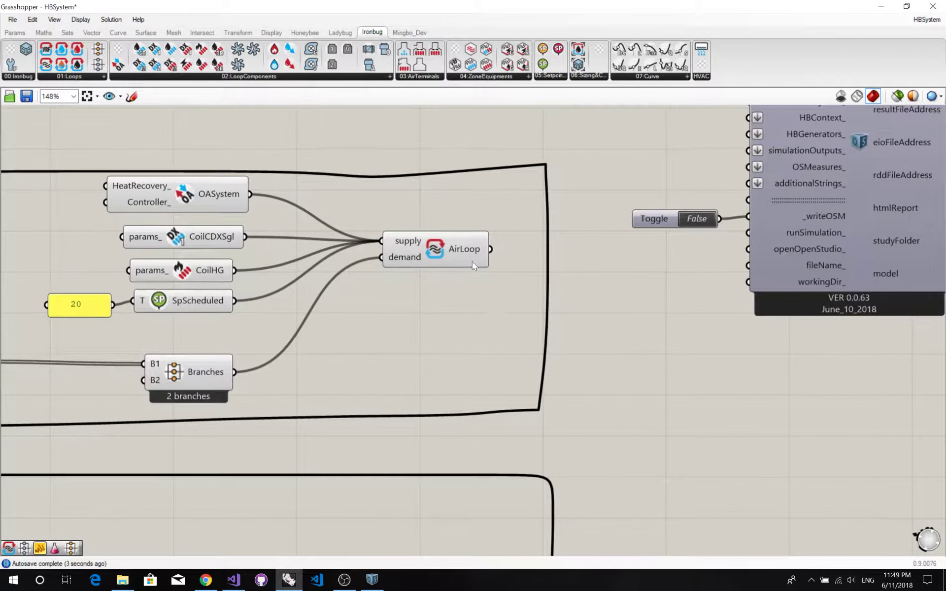
pyautogui.moveTo(401, 336); pyautogui.dragTo(612, 249, button='right')
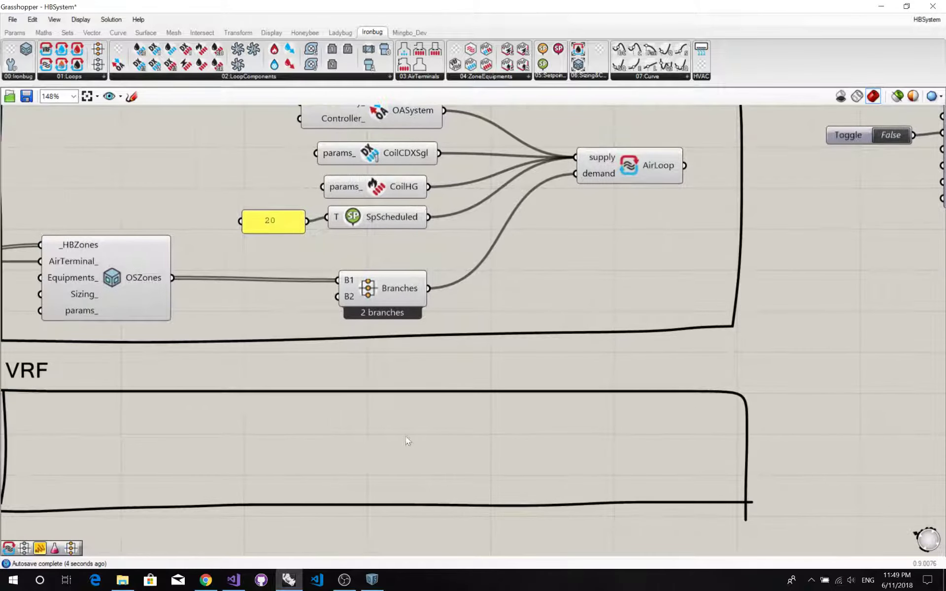
pyautogui.moveTo(408, 439); pyautogui.dragTo(648, 387, button='right')
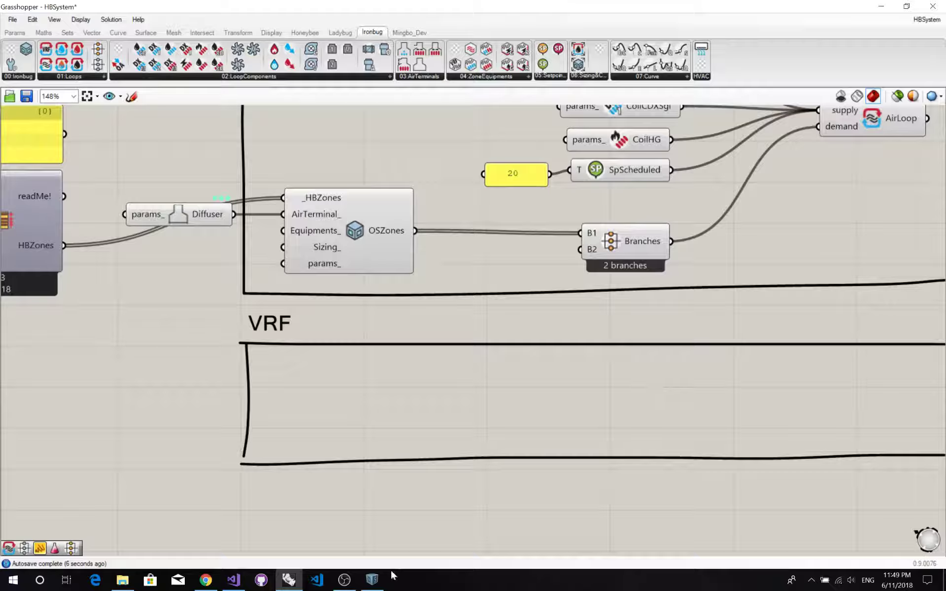
pyautogui.click(374, 580)
pyautogui.click(447, 41)
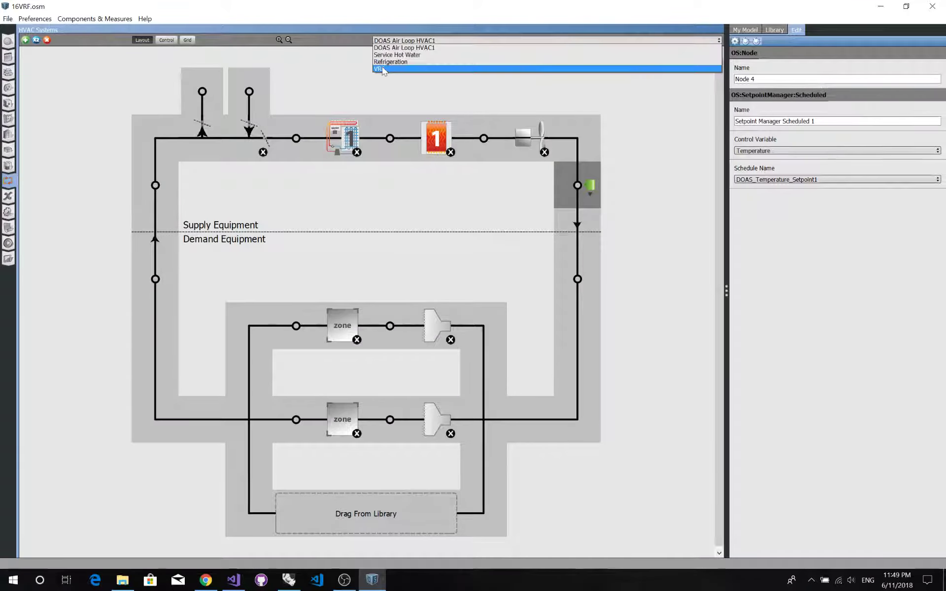
pyautogui.click(383, 69)
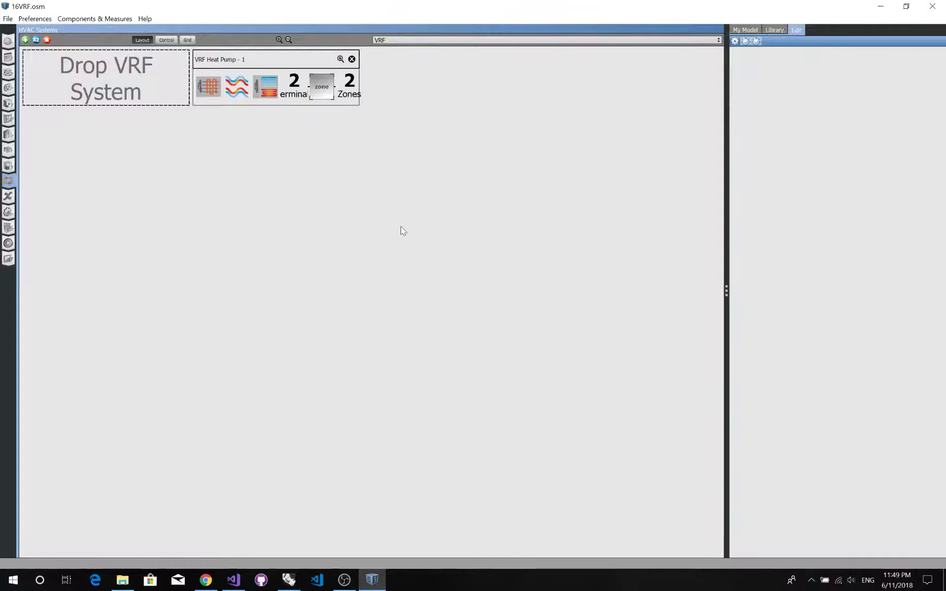
pyautogui.click(340, 59)
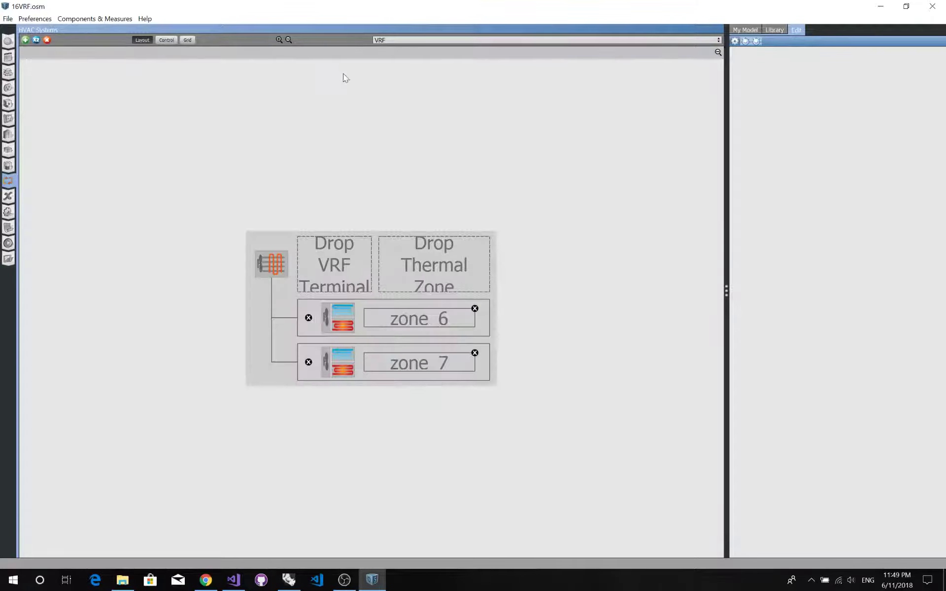
pyautogui.click(345, 324)
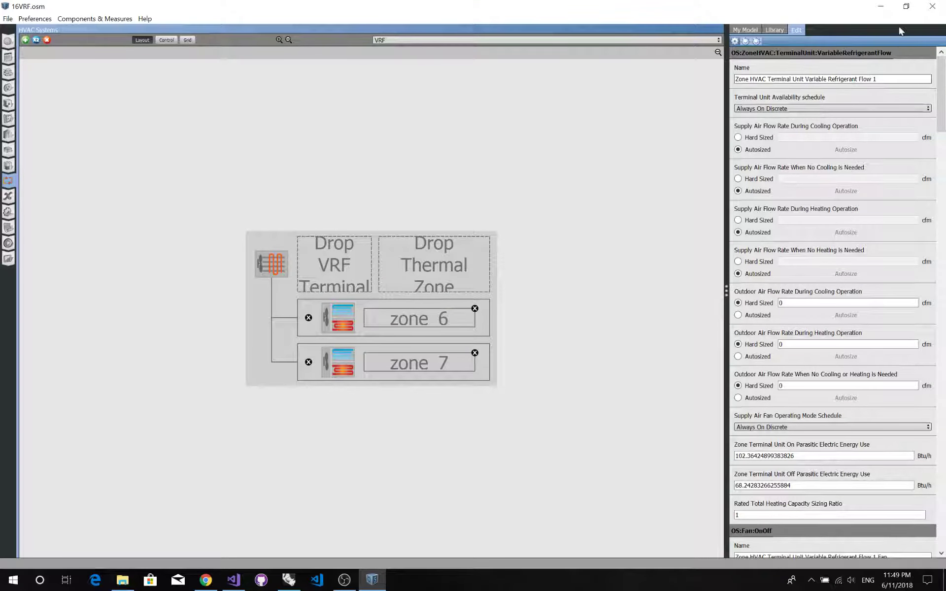
pyautogui.click(882, 7)
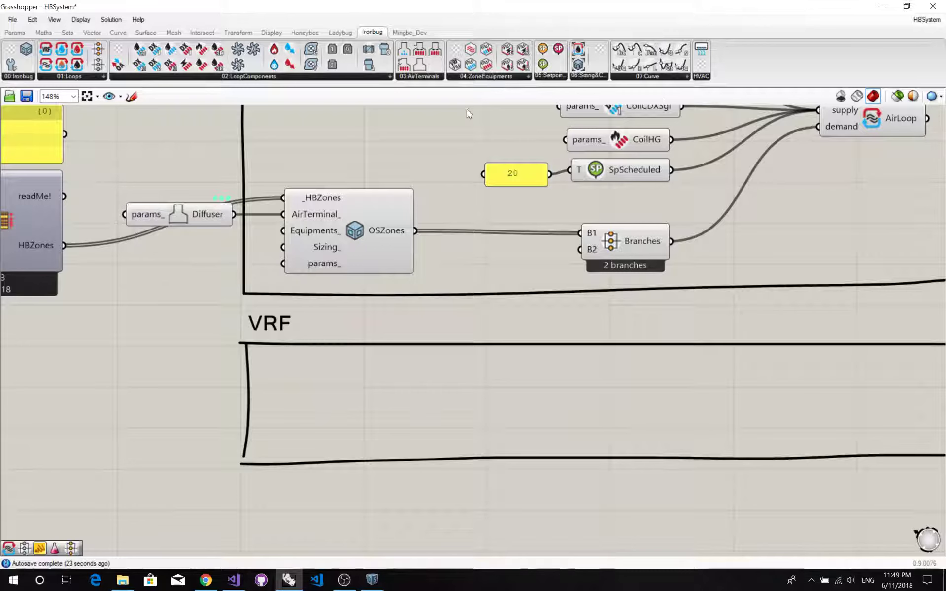
# Add an Ironbug VRFUnit component below the Diffuser and connect its VRFUnit_In output to the OSZones Equipments_ input.
pyautogui.moveTo(156, 316); pyautogui.dragTo(158, 313)
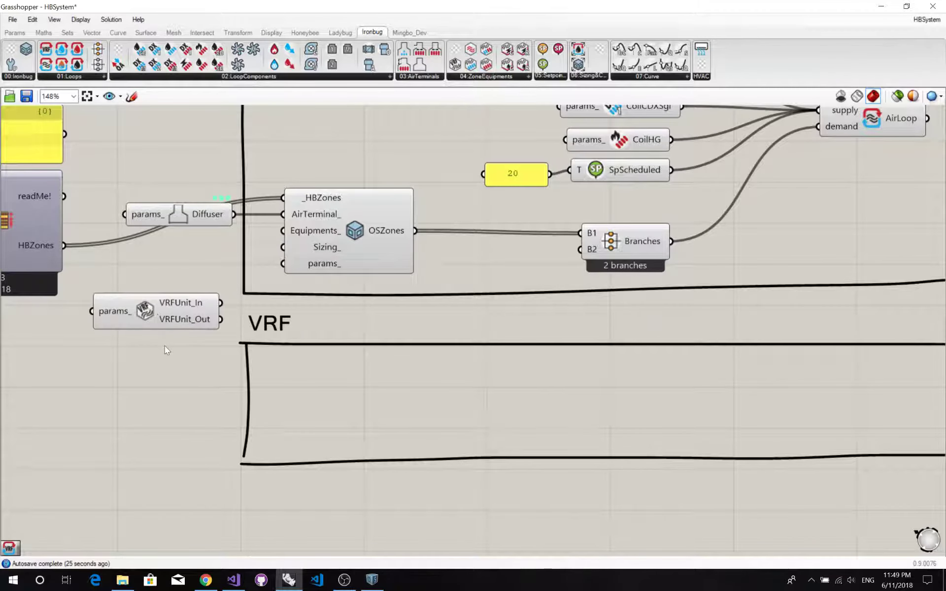
pyautogui.moveTo(165, 346); pyautogui.dragTo(236, 391, button='right')
pyautogui.moveTo(227, 376); pyautogui.dragTo(244, 383)
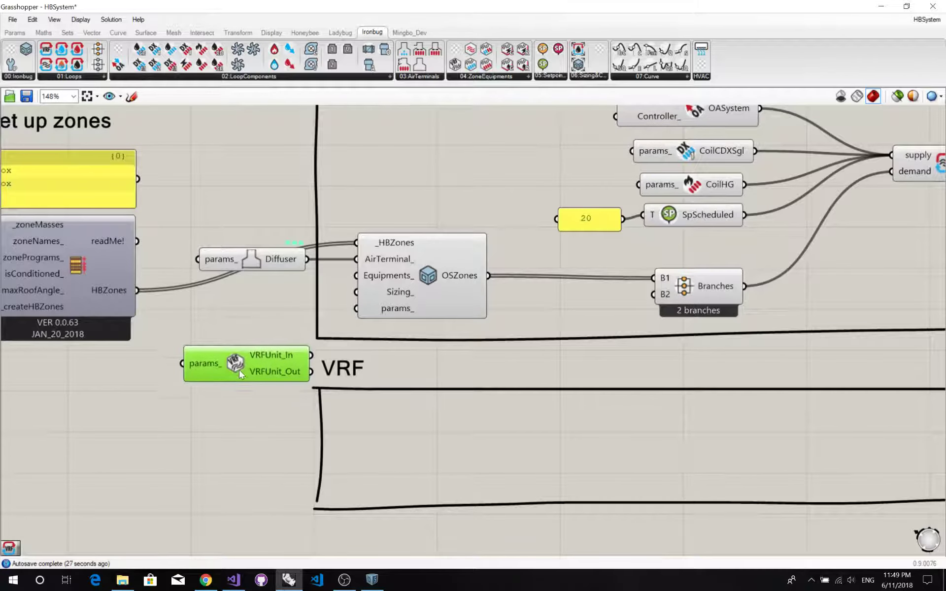
pyautogui.moveTo(403, 351); pyautogui.dragTo(422, 366, button='right')
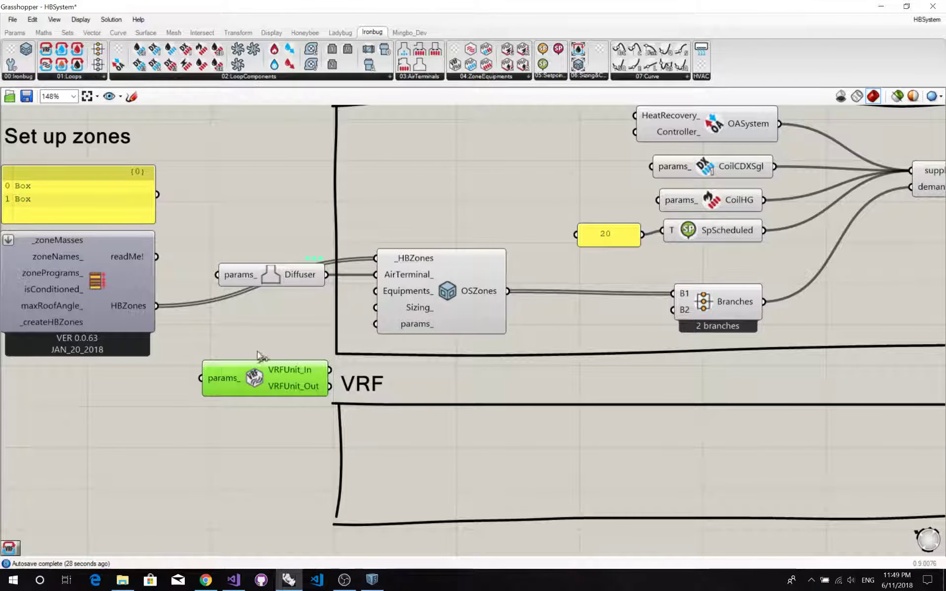
pyautogui.moveTo(257, 352); pyautogui.dragTo(374, 291)
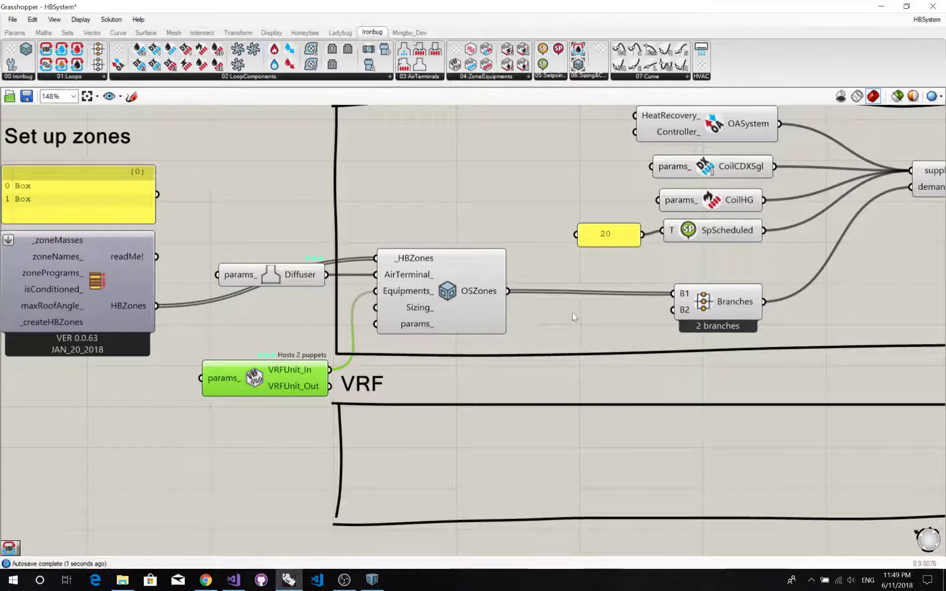
# Add an Ironbug VRFSystem component inside the VRF frame.
pyautogui.moveTo(552, 299); pyautogui.dragTo(558, 246, button='right')
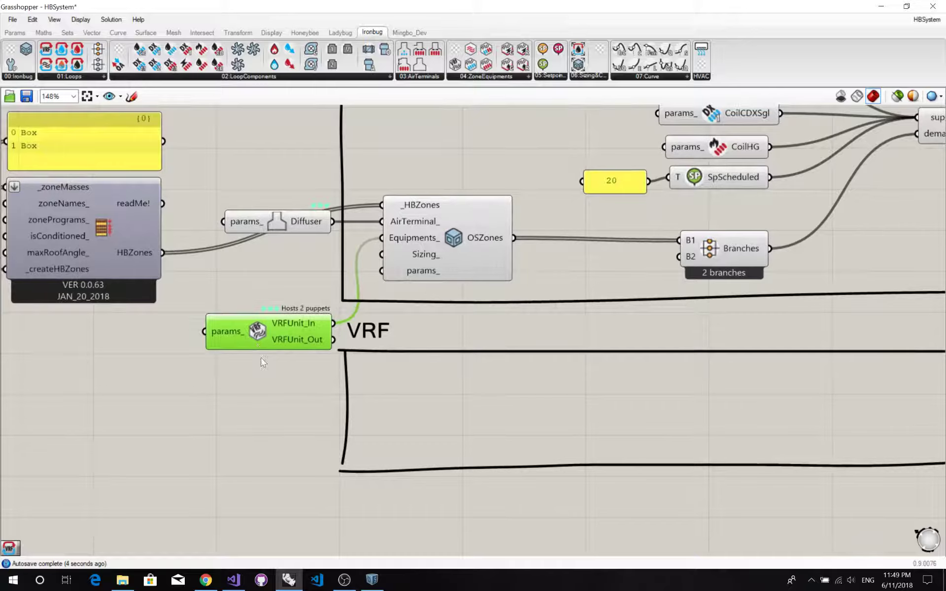
pyautogui.click(281, 429)
pyautogui.moveTo(280, 429); pyautogui.dragTo(218, 398, button='right')
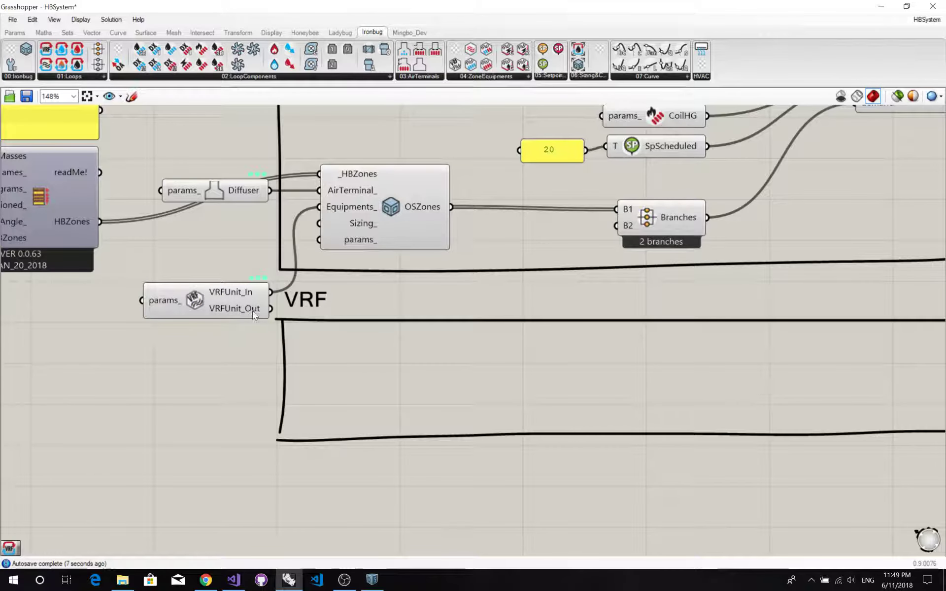
pyautogui.moveTo(224, 356); pyautogui.dragTo(216, 322, button='right')
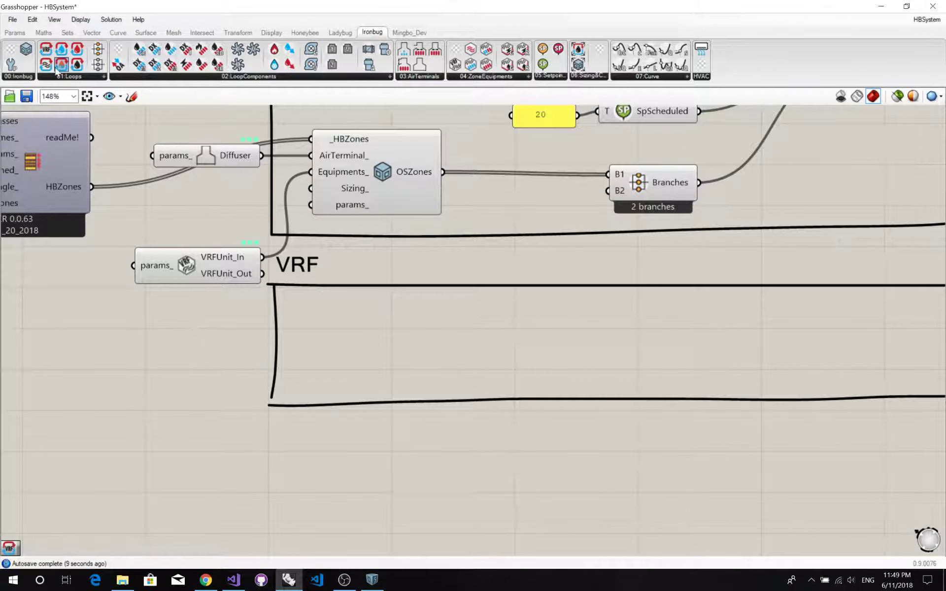
pyautogui.moveTo(46, 49); pyautogui.dragTo(640, 322)
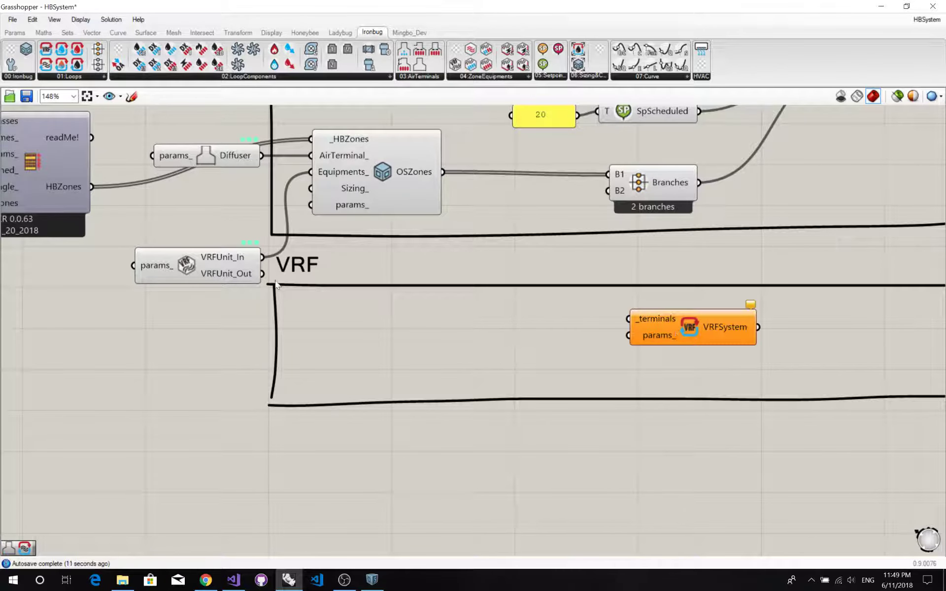
# Move the VRFUnit component into the VRF frame and connect its VRFUnit_Out output to the VRFSystem's _terminals input.
pyautogui.moveTo(210, 270); pyautogui.dragTo(362, 347)
pyautogui.moveTo(464, 354); pyautogui.dragTo(348, 371, button='right')
pyautogui.click(308, 370)
pyautogui.moveTo(298, 366); pyautogui.dragTo(544, 389)
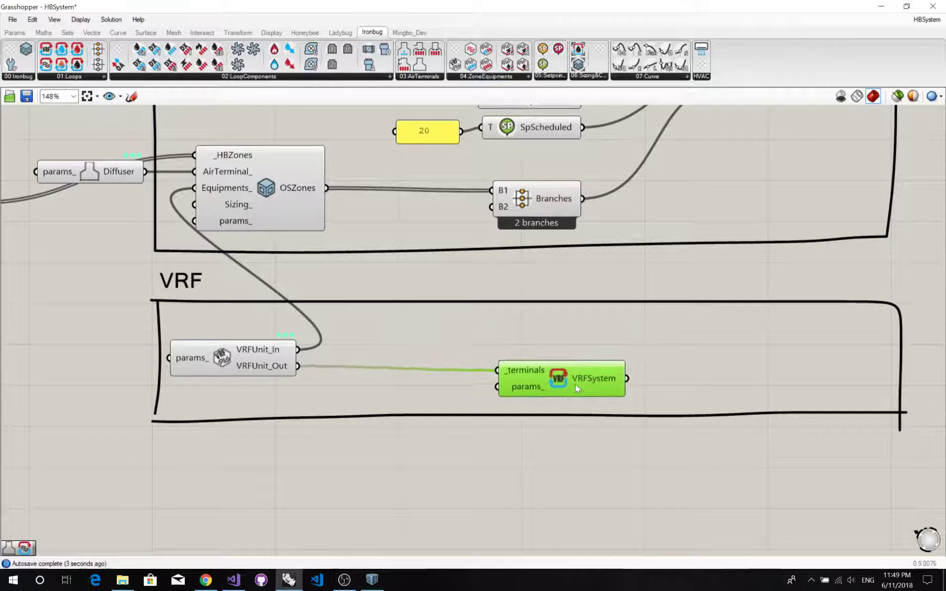
# Move the VRFSystem component right within the VRF frame so it sits below the AirLoop.
pyautogui.moveTo(659, 387); pyautogui.dragTo(378, 423, button='right')
pyautogui.click(449, 417)
pyautogui.moveTo(444, 388); pyautogui.dragTo(424, 429, button='right')
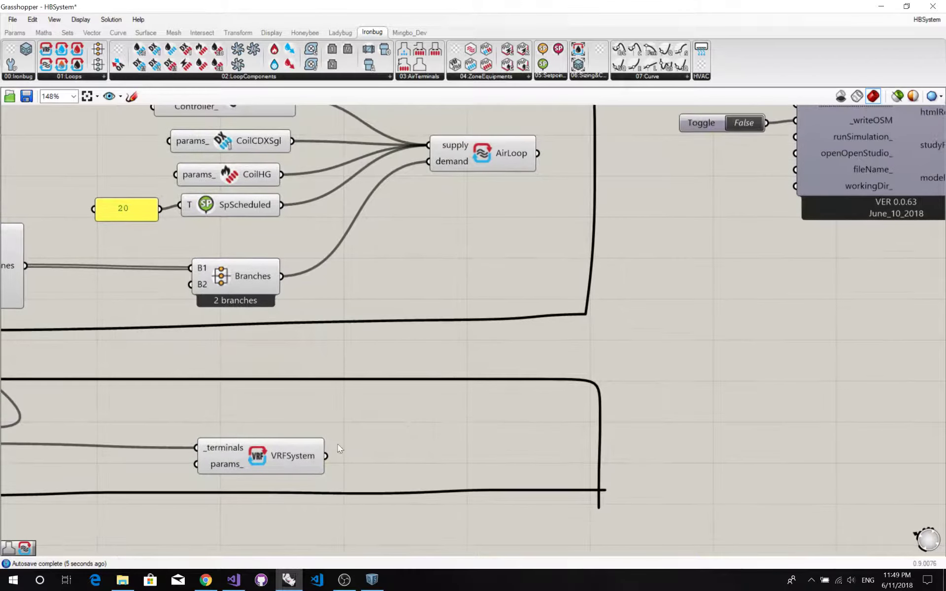
pyautogui.moveTo(259, 459); pyautogui.dragTo(492, 446)
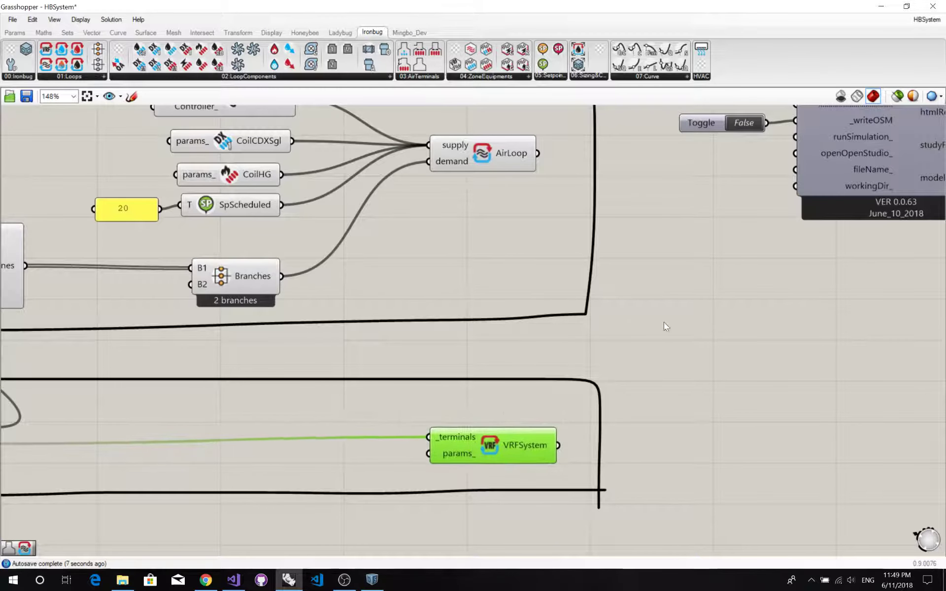
# Shift the AirLoop and VRFSystem components left within their frames to leave more room at the frames' right edges.
pyautogui.moveTo(537, 291); pyautogui.dragTo(531, 318, button='right')
pyautogui.moveTo(528, 374); pyautogui.dragTo(380, 412, button='right')
pyautogui.click(547, 380)
pyautogui.scroll(-4, 399, 337)
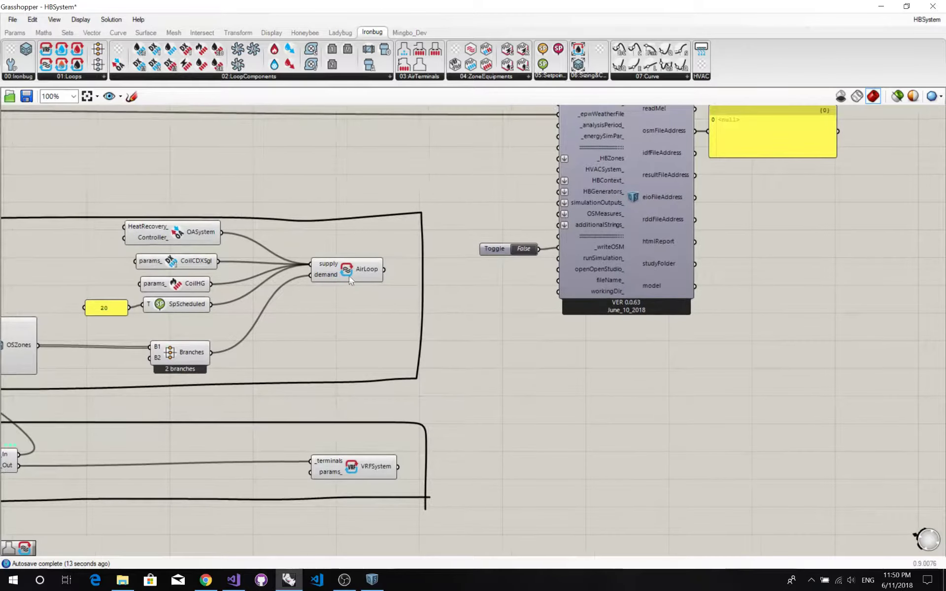
pyautogui.moveTo(349, 280); pyautogui.dragTo(316, 288)
pyautogui.moveTo(360, 476); pyautogui.dragTo(306, 475)
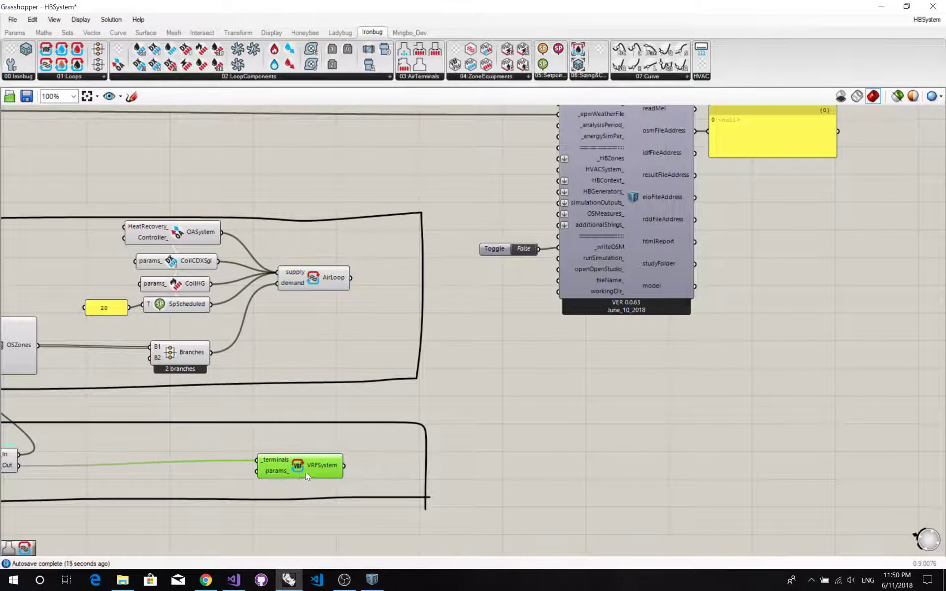
# Add an Ironbug HVACSystem component to the right of the DOAS and VRF frames, below ExportToOpenStudio.
pyautogui.moveTo(593, 376); pyautogui.dragTo(585, 400, button='right')
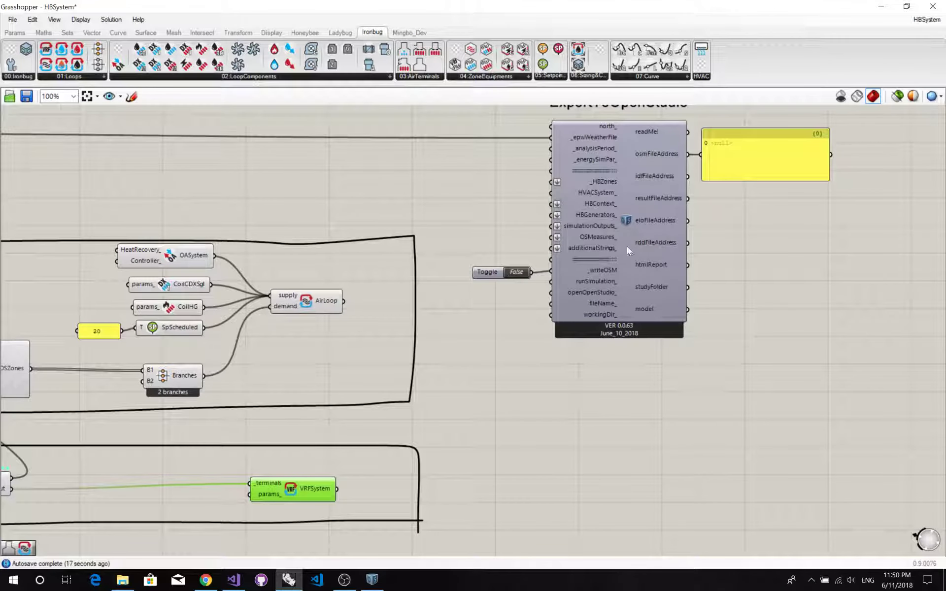
pyautogui.moveTo(509, 338); pyautogui.dragTo(555, 293, button='right')
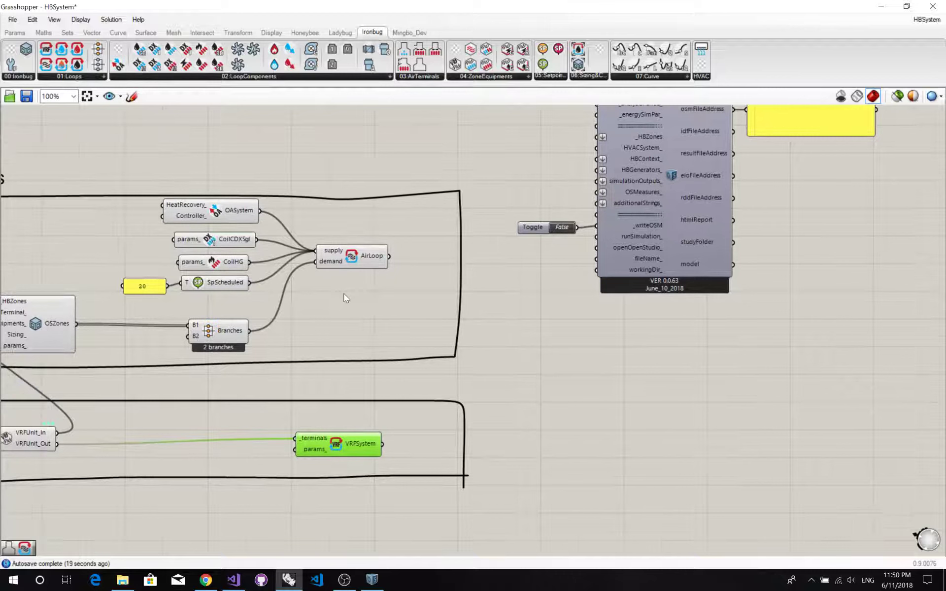
pyautogui.click(356, 255)
pyautogui.click(637, 382)
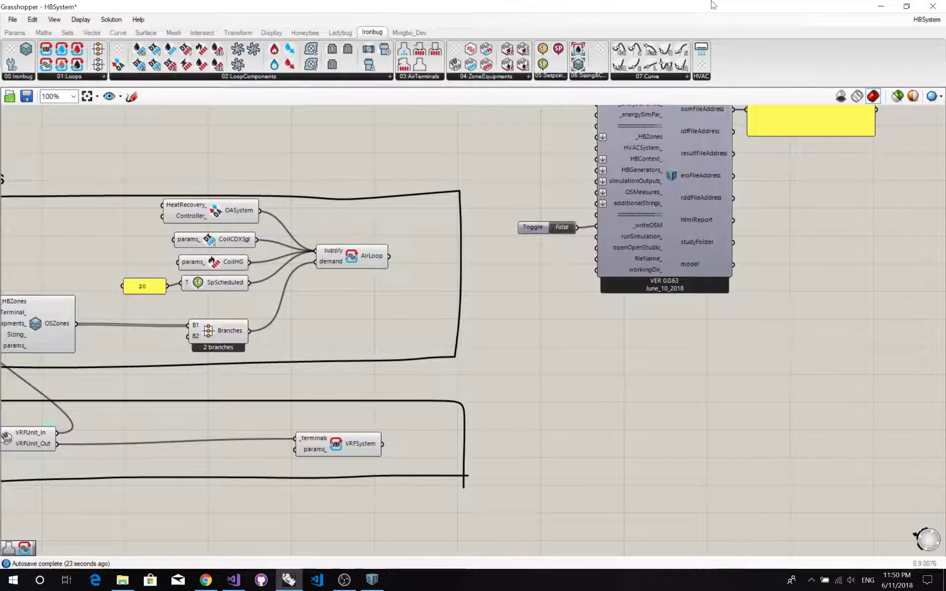
pyautogui.moveTo(638, 220); pyautogui.dragTo(549, 363)
pyautogui.click(401, 312)
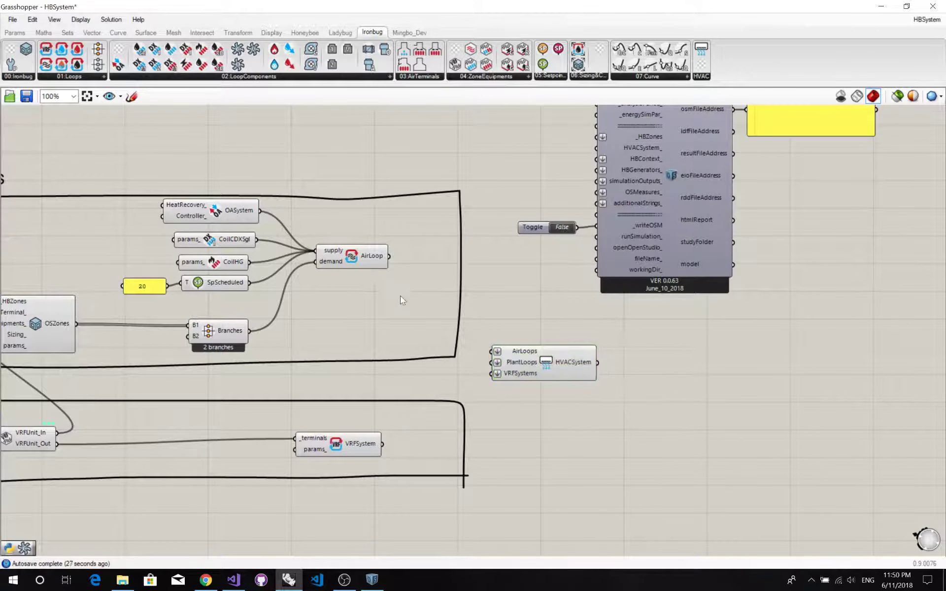
# Connect AirLoop to the HVACSystem's AirLoops input and VRFSystem to its VRFSystems input, and nudge the HVACSystem component down.
pyautogui.moveTo(407, 290); pyautogui.dragTo(496, 352)
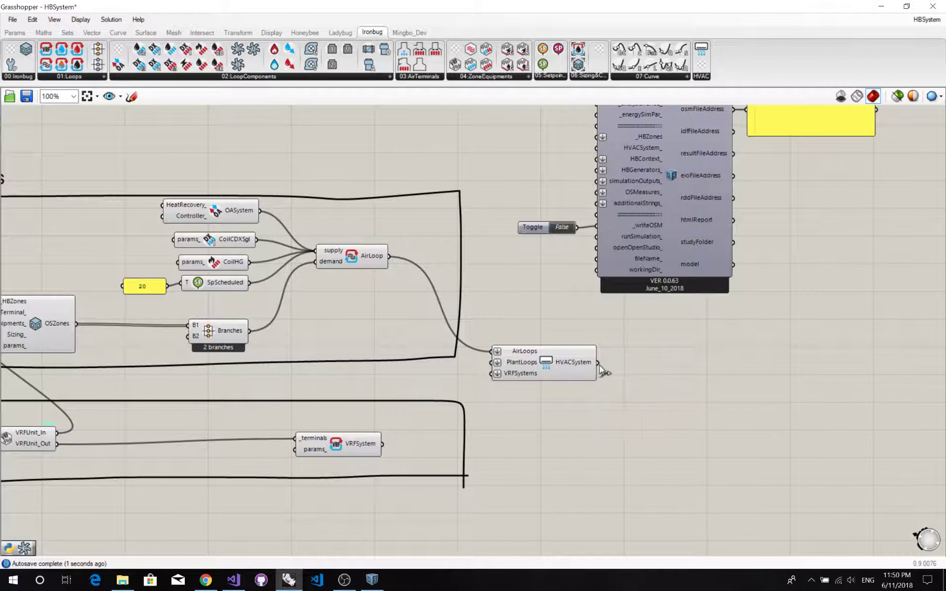
pyautogui.moveTo(491, 376); pyautogui.dragTo(384, 445)
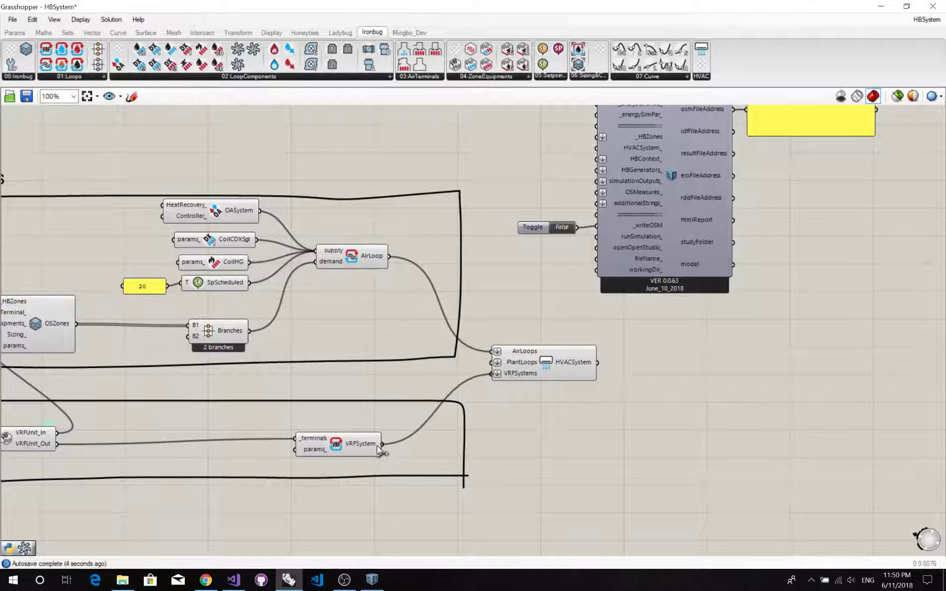
pyautogui.moveTo(589, 414); pyautogui.dragTo(502, 407, button='right')
pyautogui.moveTo(465, 361); pyautogui.dragTo(464, 382)
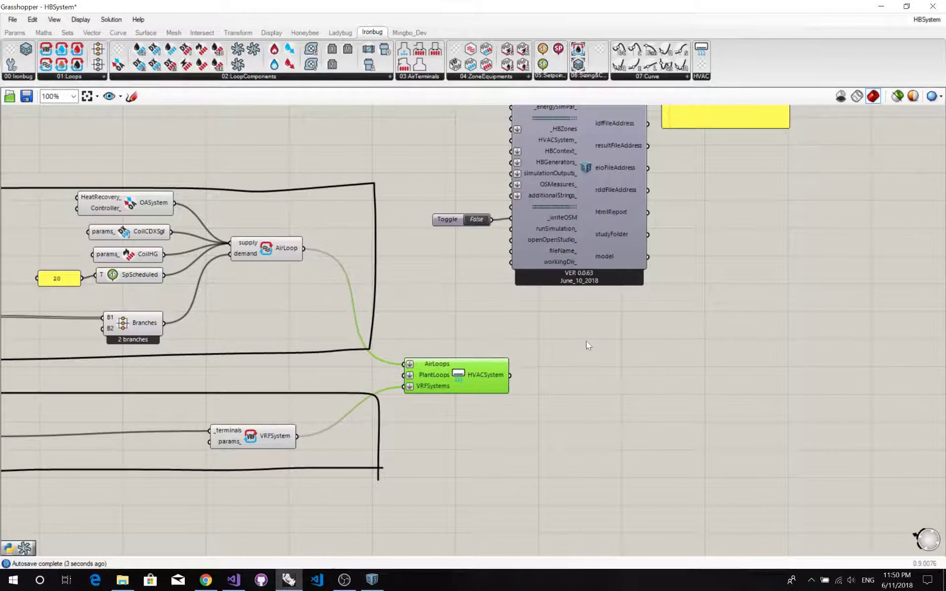
# Move ExportToOpenStudio with its toggle and panel slightly right, and connect the HVACSystem output to its HVACSystem_ input.
pyautogui.moveTo(582, 343); pyautogui.dragTo(564, 404, button='right')
pyautogui.click(570, 235)
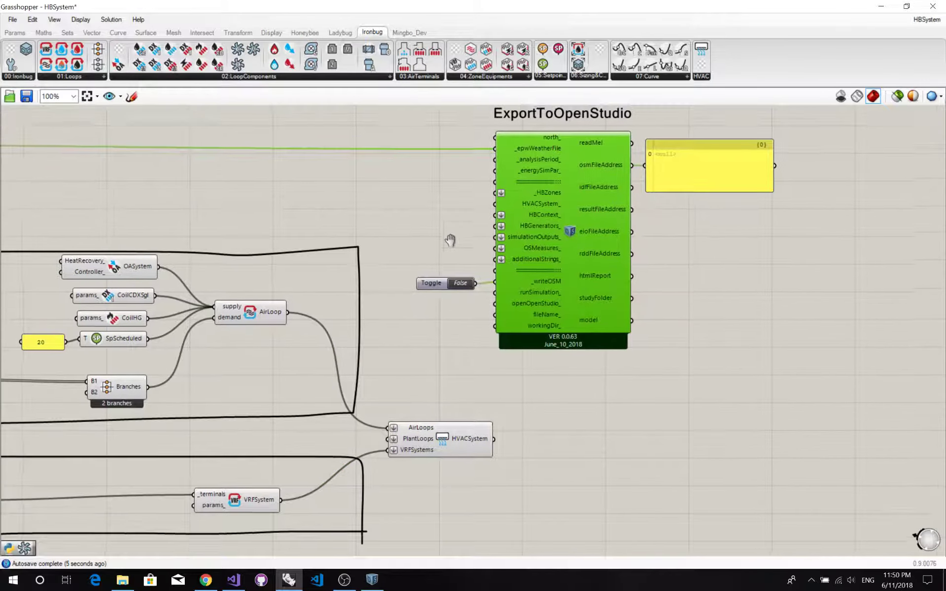
pyautogui.moveTo(565, 242); pyautogui.dragTo(574, 269, button='right')
pyautogui.moveTo(735, 375); pyautogui.dragTo(457, 130)
pyautogui.moveTo(613, 264); pyautogui.dragTo(657, 262)
pyautogui.click(491, 245)
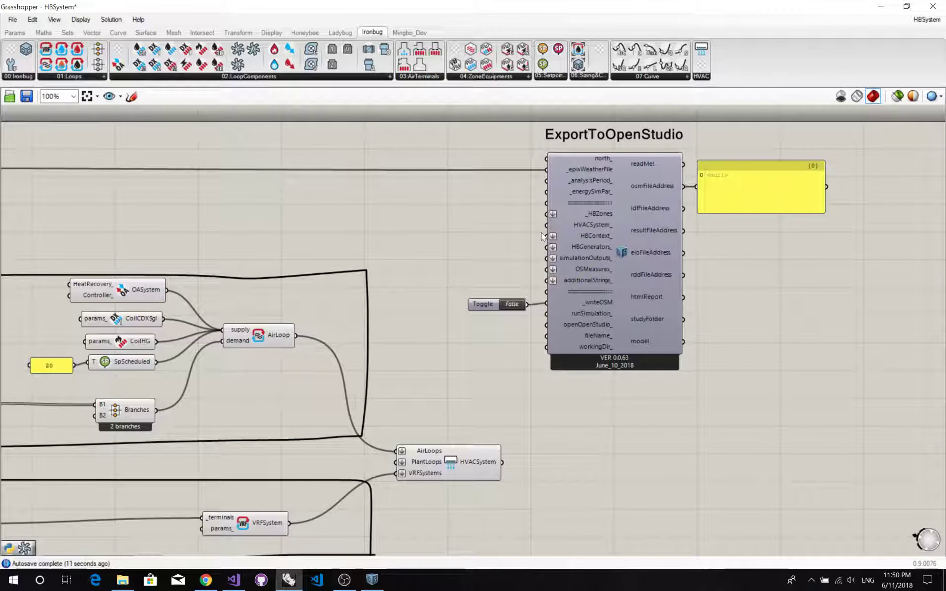
pyautogui.moveTo(547, 226); pyautogui.dragTo(503, 463)
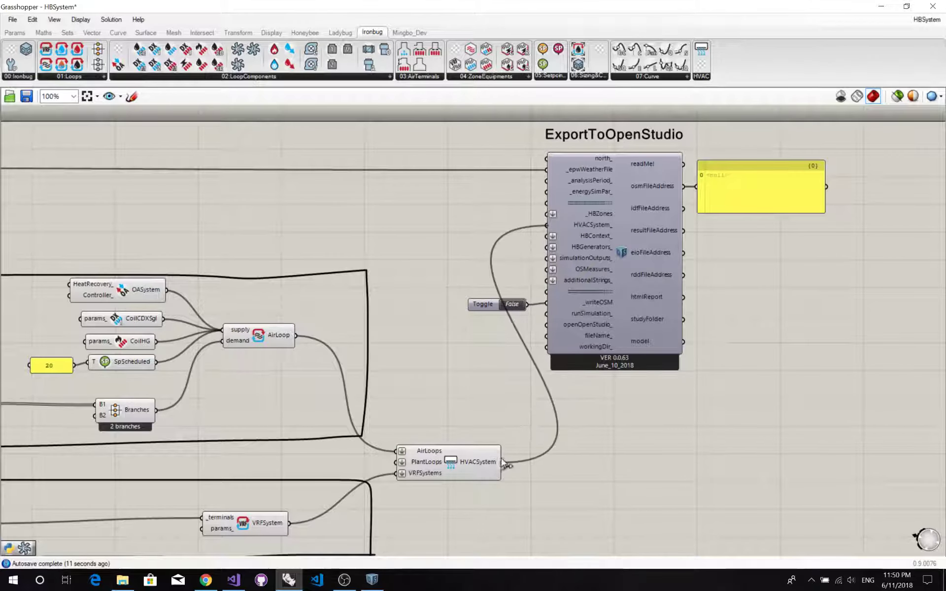
# Connect the HBZones output of the zone setup component to ExportToOpenStudio's _HBZones input.
pyautogui.moveTo(459, 225); pyautogui.dragTo(486, 250, button='right')
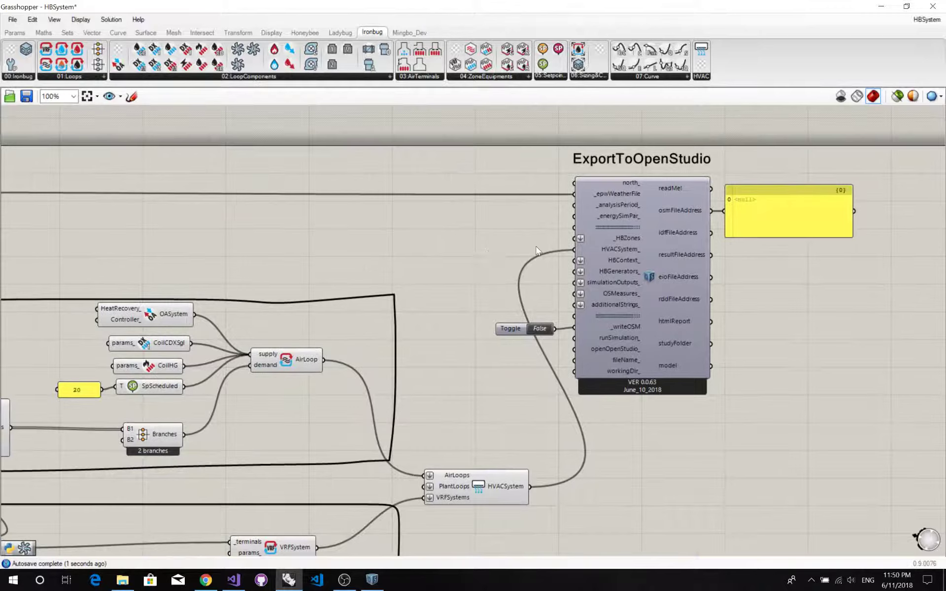
pyautogui.scroll(3, 551, 460)
pyautogui.moveTo(462, 261); pyautogui.dragTo(456, 346, button='right')
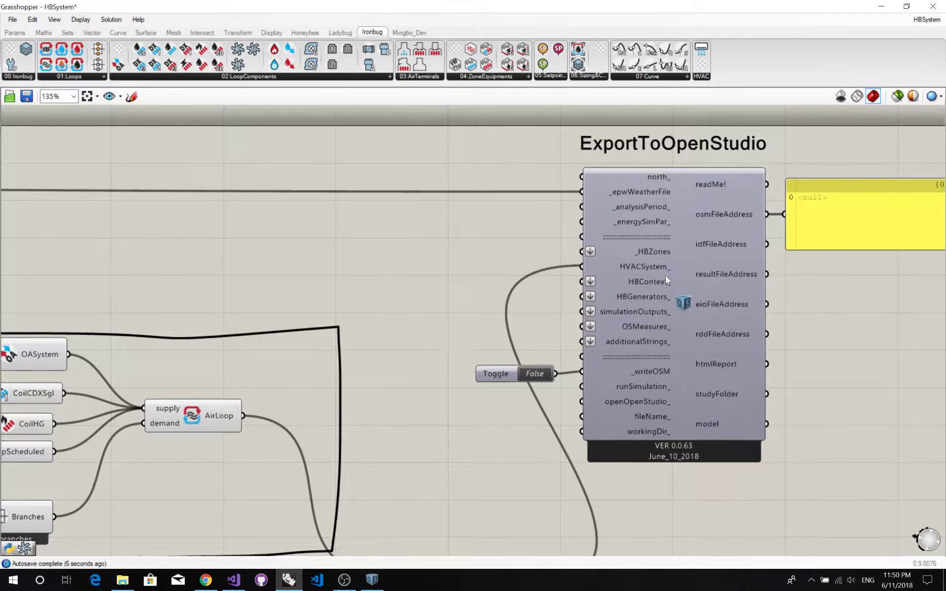
pyautogui.moveTo(524, 273); pyautogui.dragTo(693, 279, button='right')
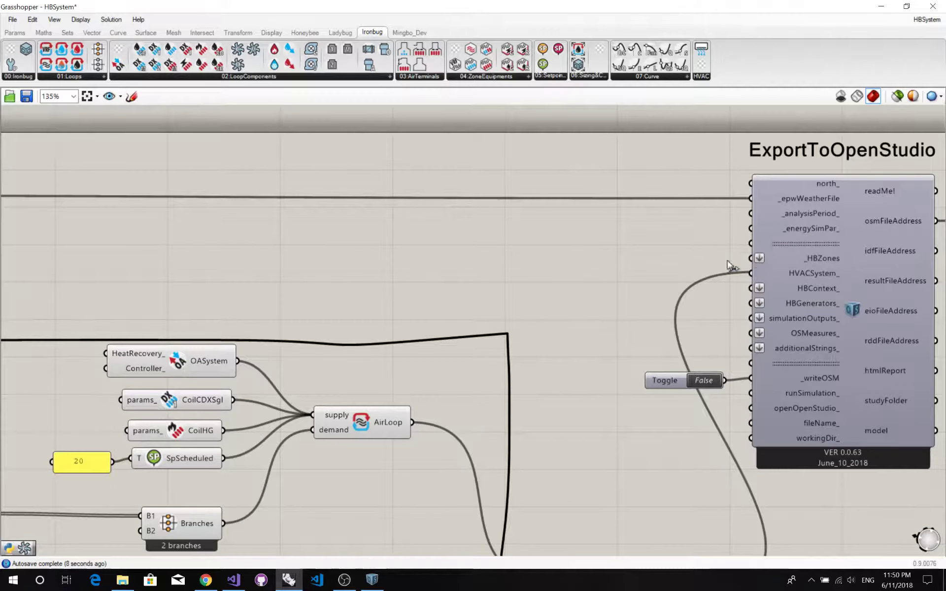
pyautogui.moveTo(751, 258); pyautogui.dragTo(109, 400)
pyautogui.scroll(-3, 611, 257)
pyautogui.scroll(-1, 513, 252)
pyautogui.scroll(4, 122, 422)
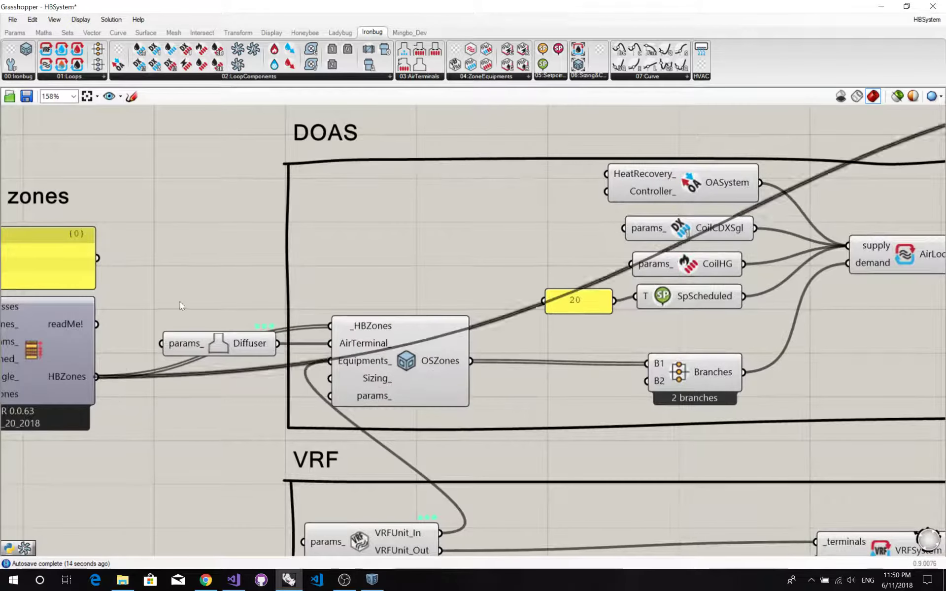
# Set the _writeOSM toggle to True to run the export, and read the error on ExportToOpenStudio.
pyautogui.moveTo(180, 306); pyautogui.dragTo(415, 308, button='right')
pyautogui.scroll(-3, 181, 380)
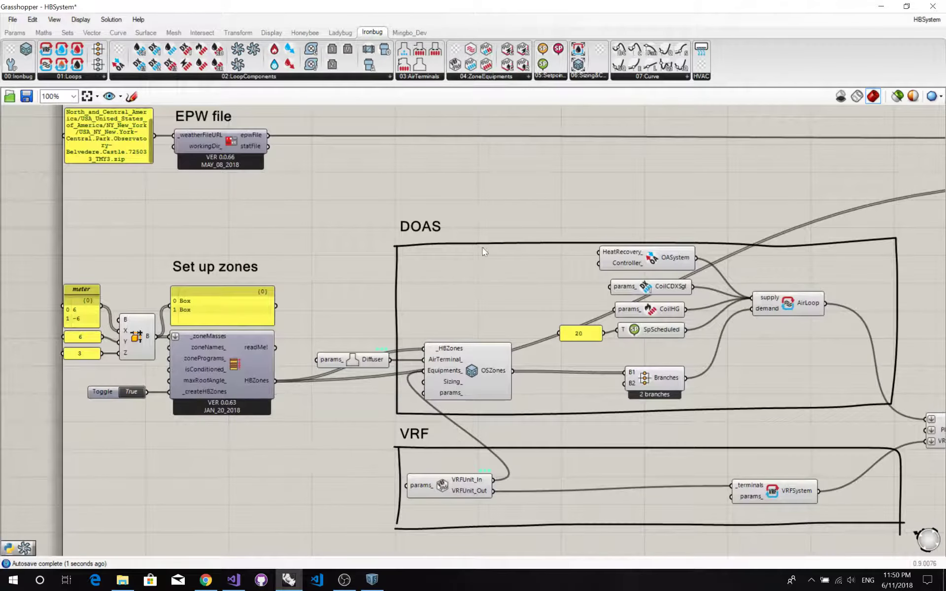
pyautogui.moveTo(582, 220); pyautogui.dragTo(336, 225, button='right')
pyautogui.moveTo(699, 217); pyautogui.dragTo(306, 257, button='right')
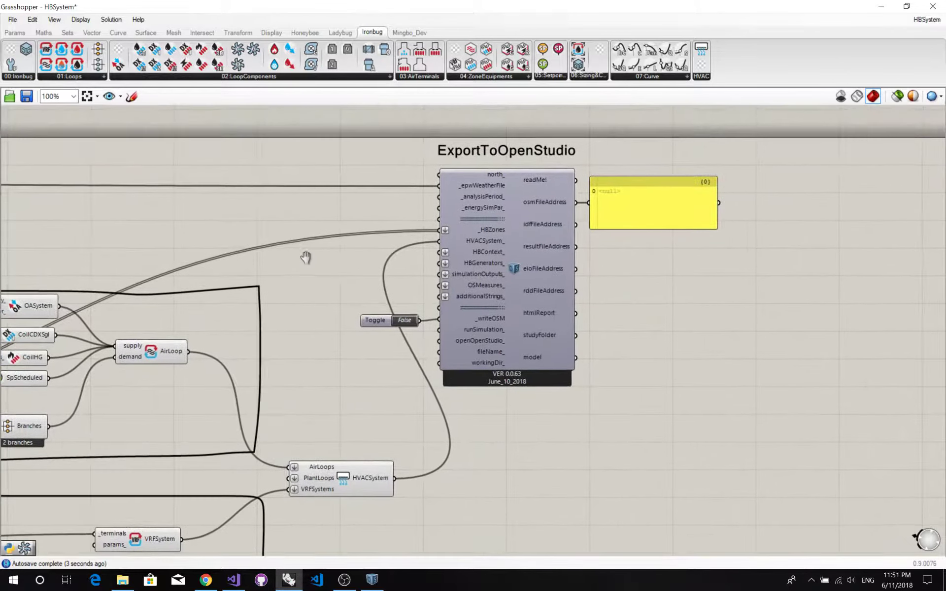
pyautogui.moveTo(815, 268); pyautogui.dragTo(791, 295, button='right')
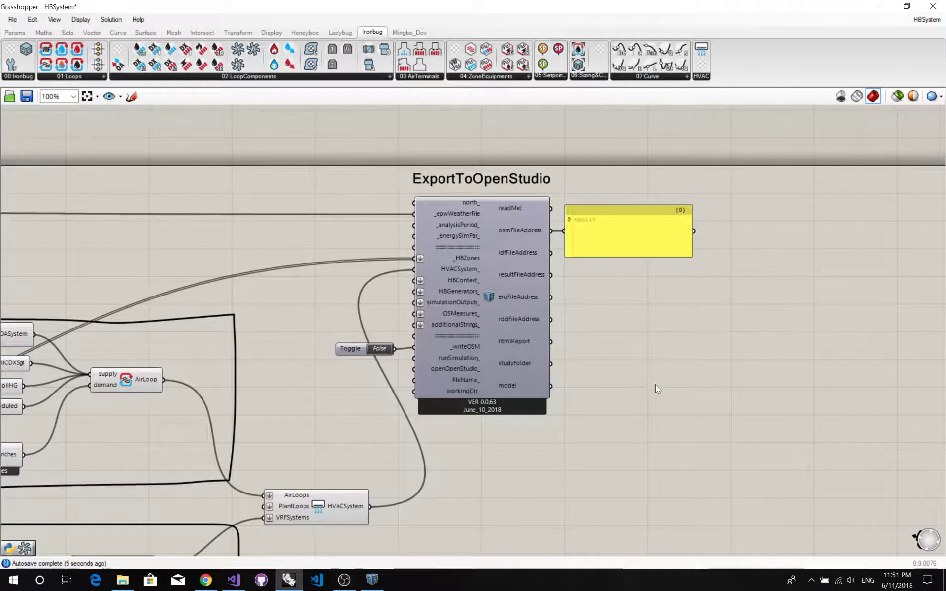
pyautogui.moveTo(656, 388); pyautogui.dragTo(682, 367, button='right')
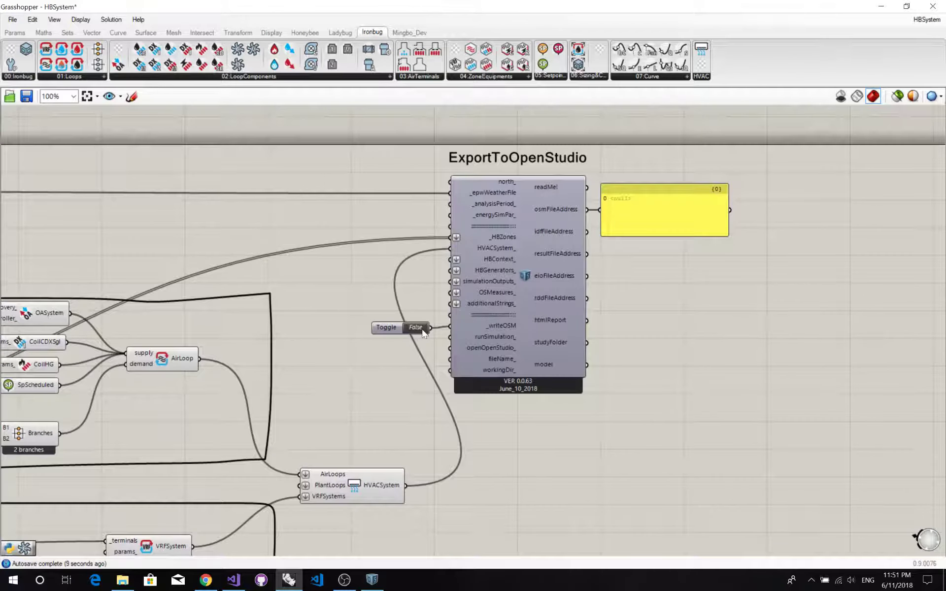
pyautogui.doubleClick(397, 330)
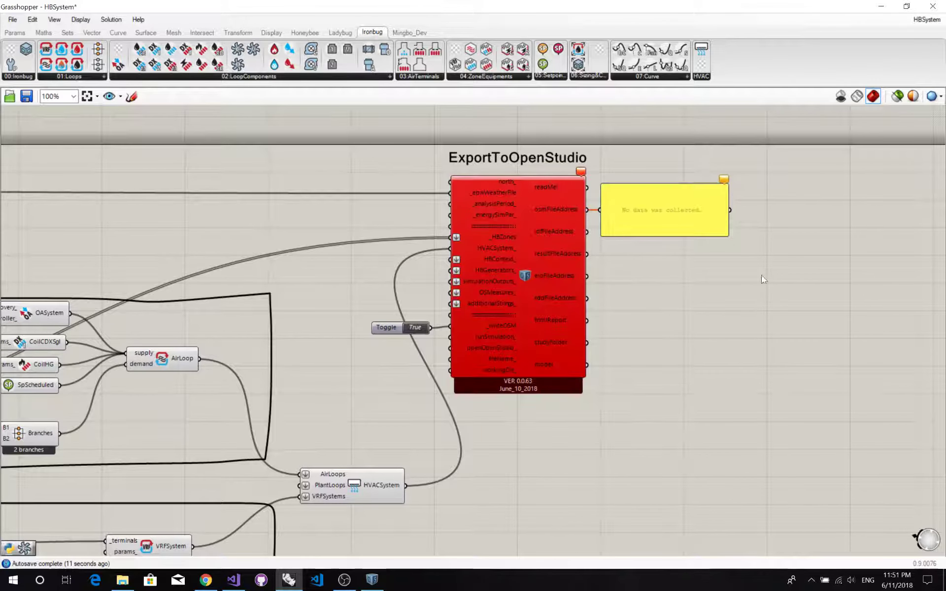
pyautogui.moveTo(734, 274); pyautogui.dragTo(696, 318, button='right')
pyautogui.scroll(3, 551, 214)
pyautogui.moveTo(539, 218)
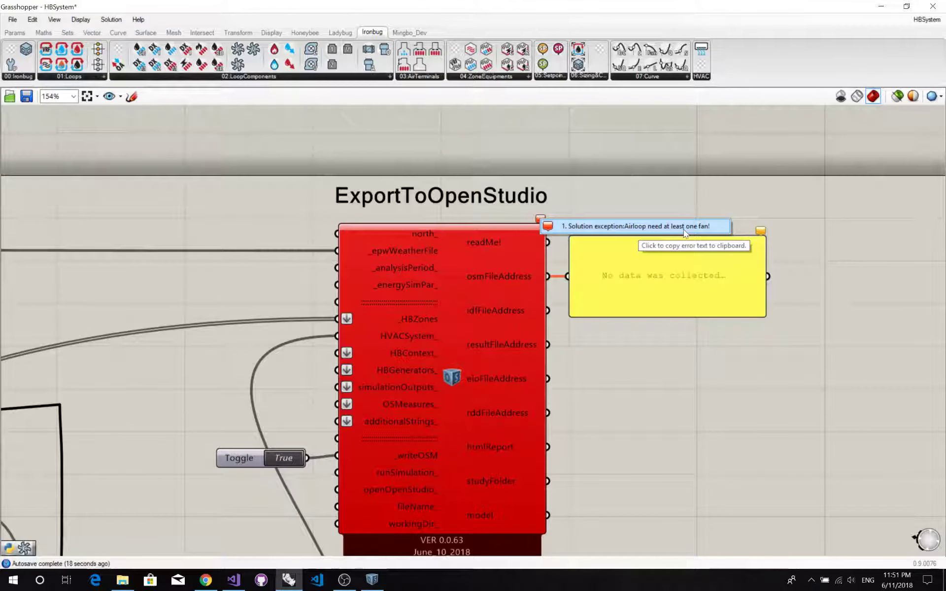
# Select AirLoop to review its supply order, then move OASystem, CoilCDXSgl and CoilHG up together to open a gap above SpScheduled.
pyautogui.scroll(-4, 739, 182)
pyautogui.scroll(3, 369, 327)
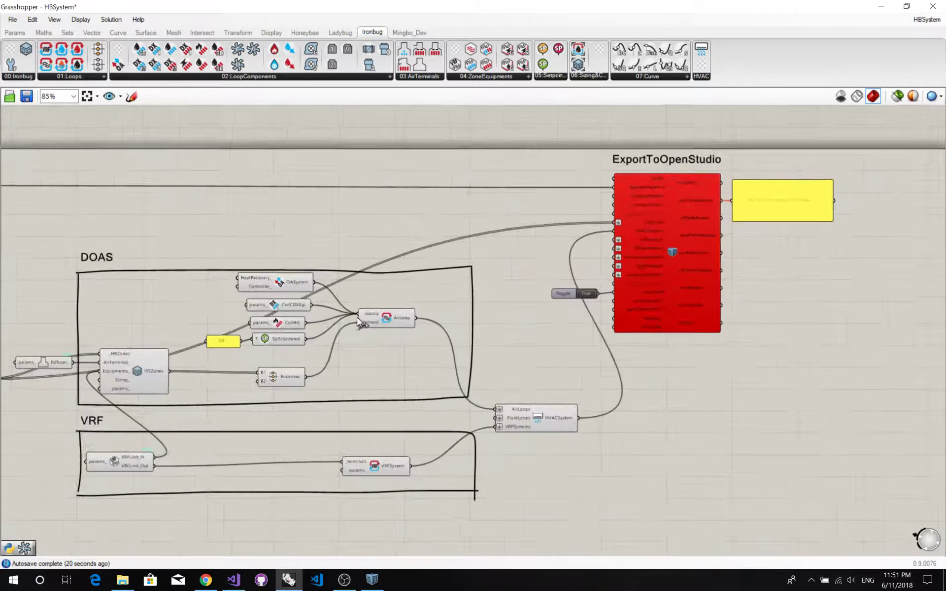
pyautogui.moveTo(407, 356); pyautogui.dragTo(549, 355, button='right')
pyautogui.scroll(3, 541, 354)
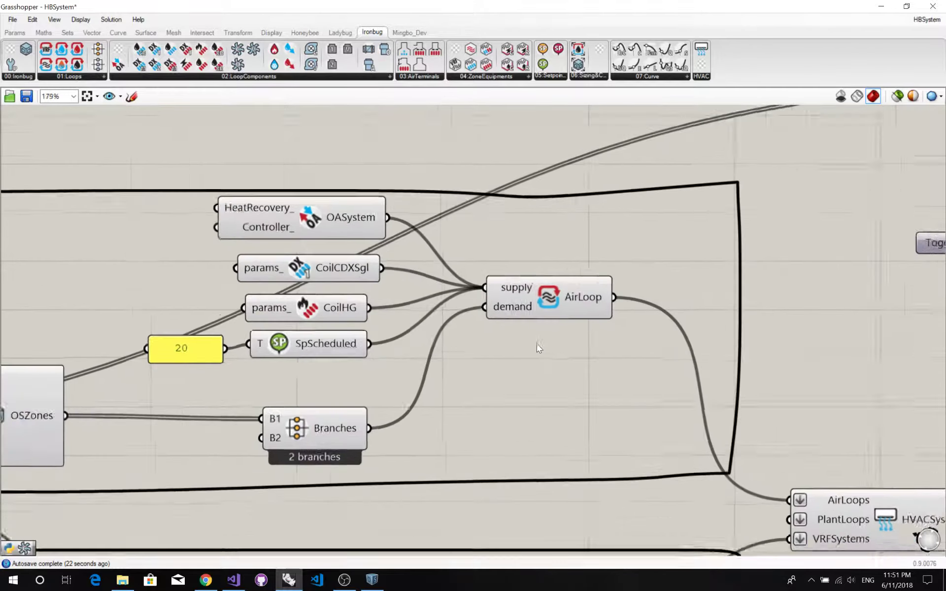
pyautogui.click(285, 312)
pyautogui.moveTo(436, 306); pyautogui.dragTo(429, 395, button='right')
pyautogui.click(549, 343)
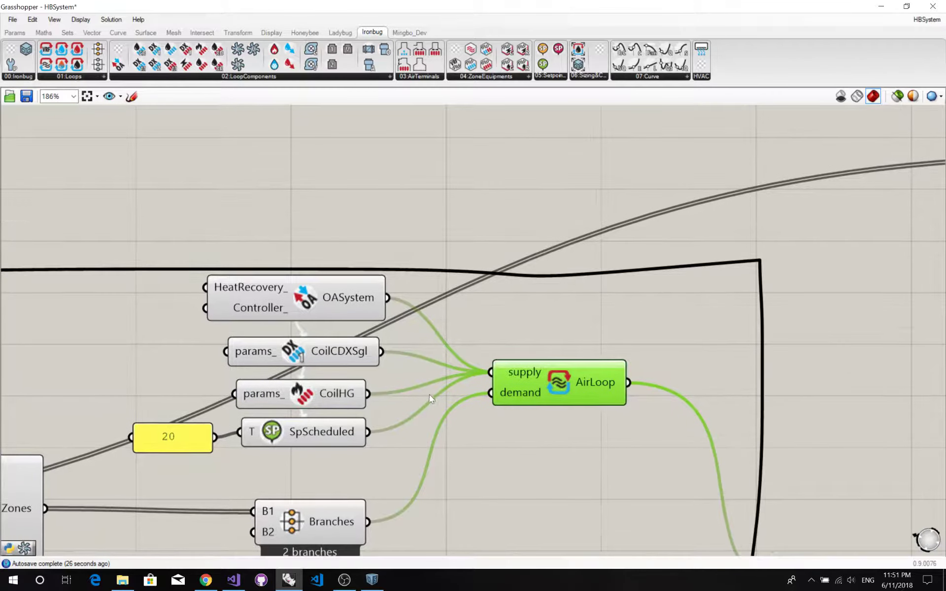
pyautogui.moveTo(430, 395); pyautogui.dragTo(310, 248)
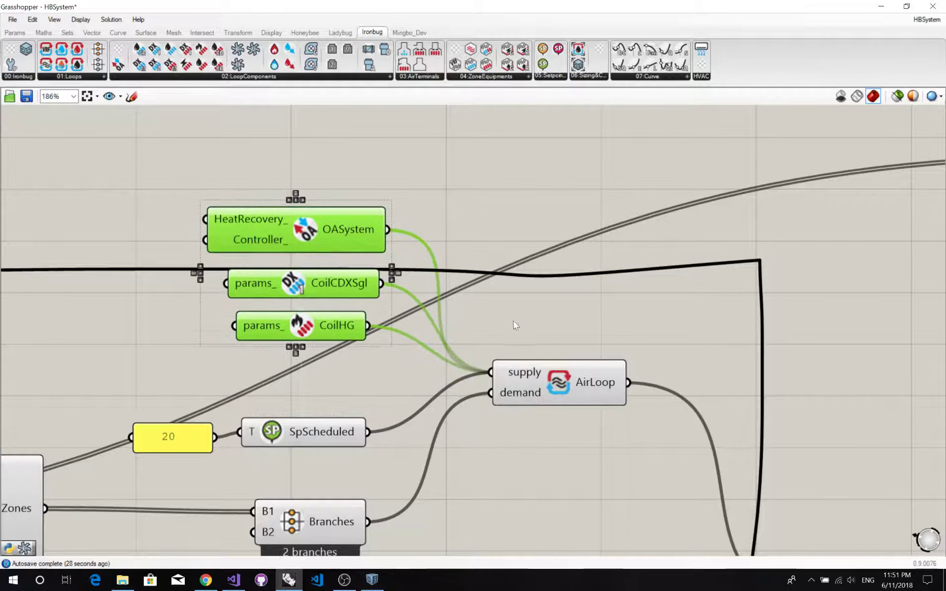
pyautogui.click(288, 469)
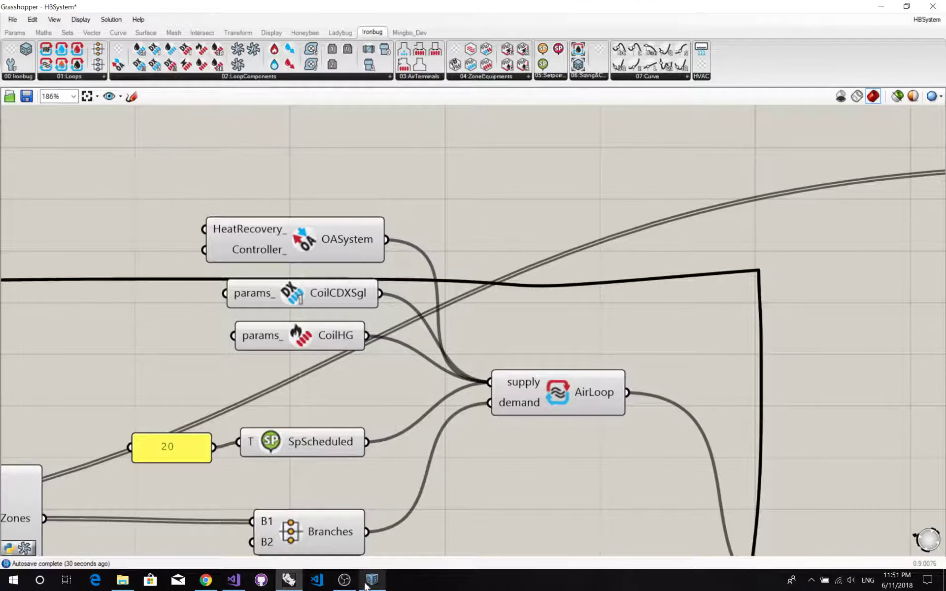
# Switch to OpenStudio, examine the supply equipment, setpoint manager and fan of DOAS Air Loop HVAC1, and return to Grasshopper.
pyautogui.click(372, 580)
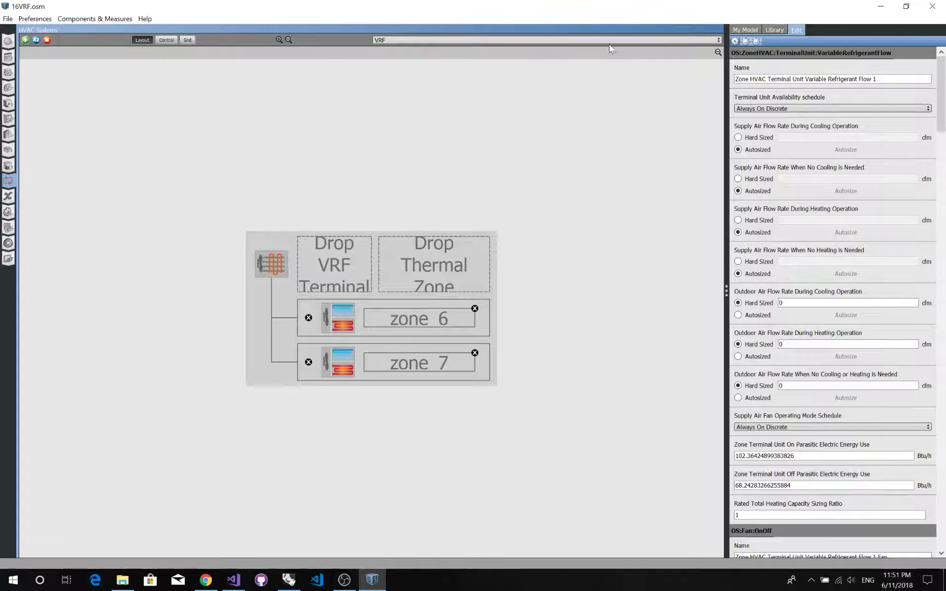
pyautogui.click(537, 41)
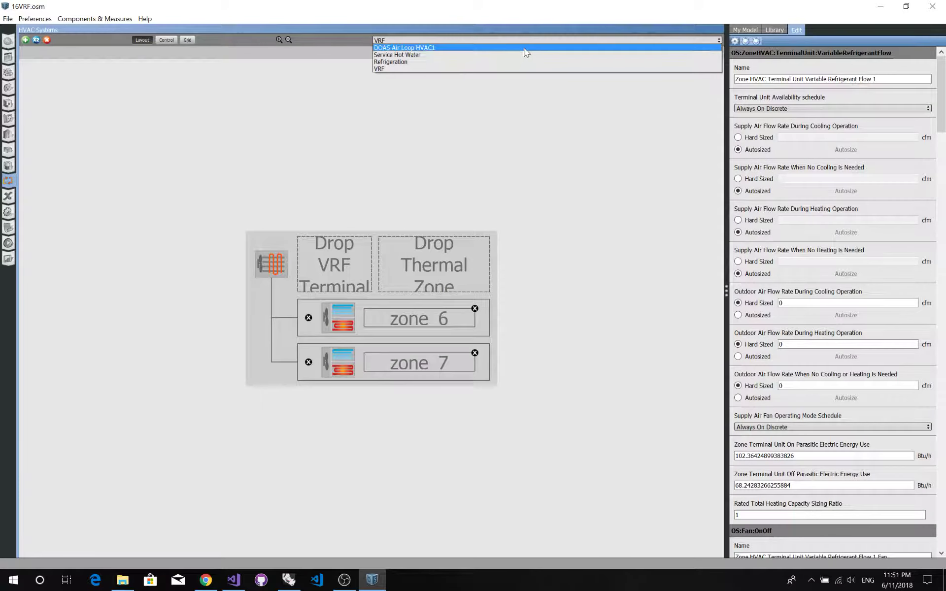
pyautogui.click(525, 48)
pyautogui.click(407, 218)
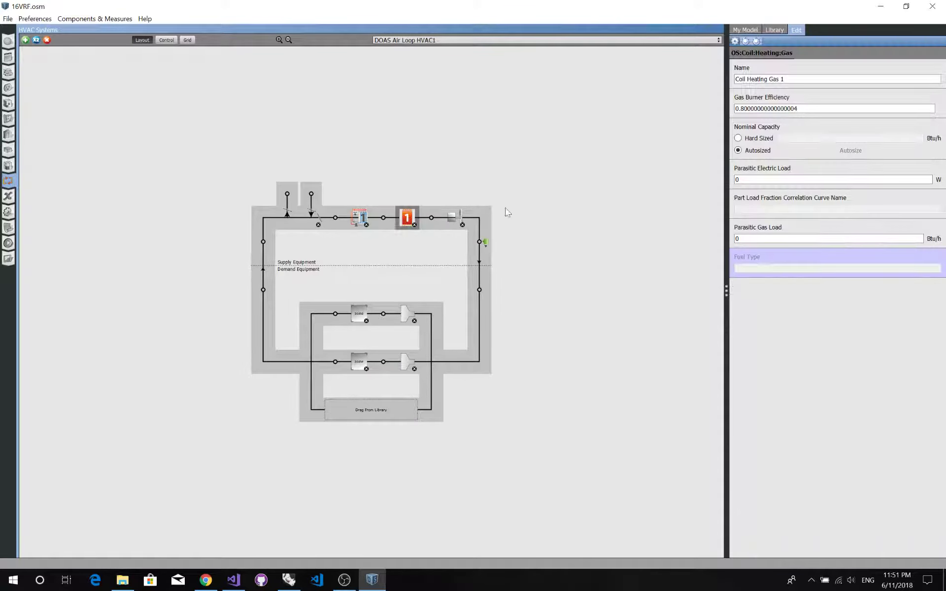
pyautogui.click(485, 242)
pyautogui.click(880, 6)
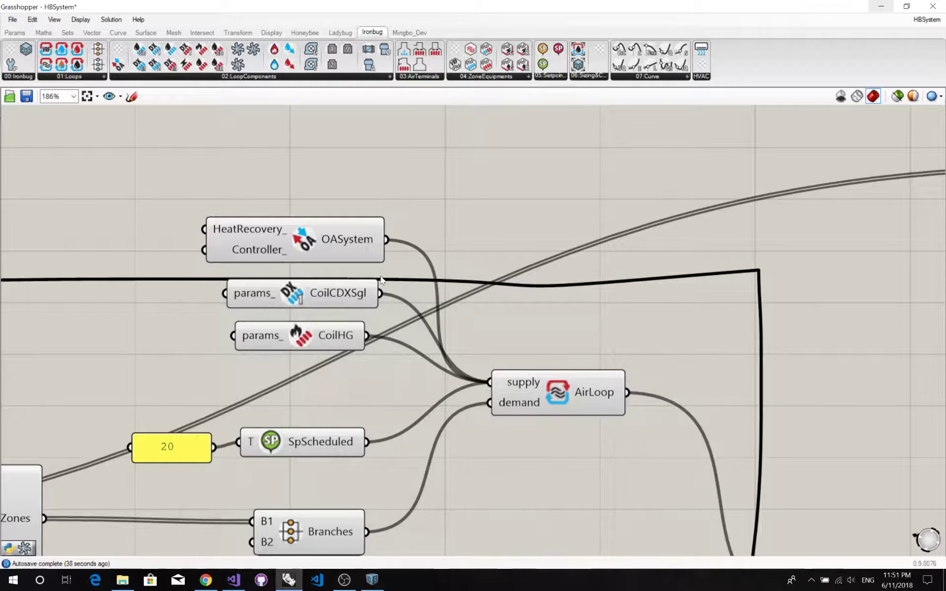
pyautogui.moveTo(462, 346); pyautogui.dragTo(463, 298, button='right')
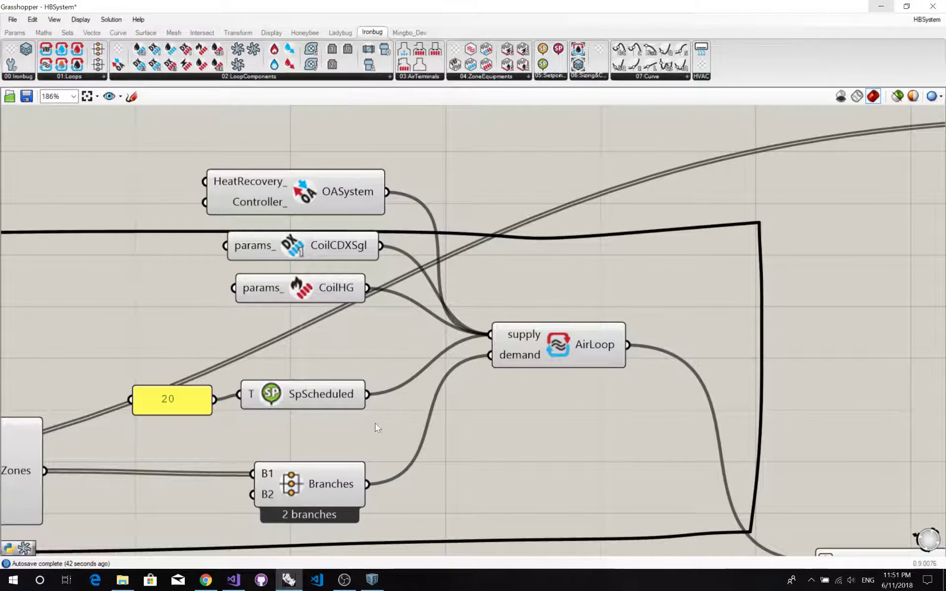
pyautogui.click(372, 581)
pyautogui.click(455, 216)
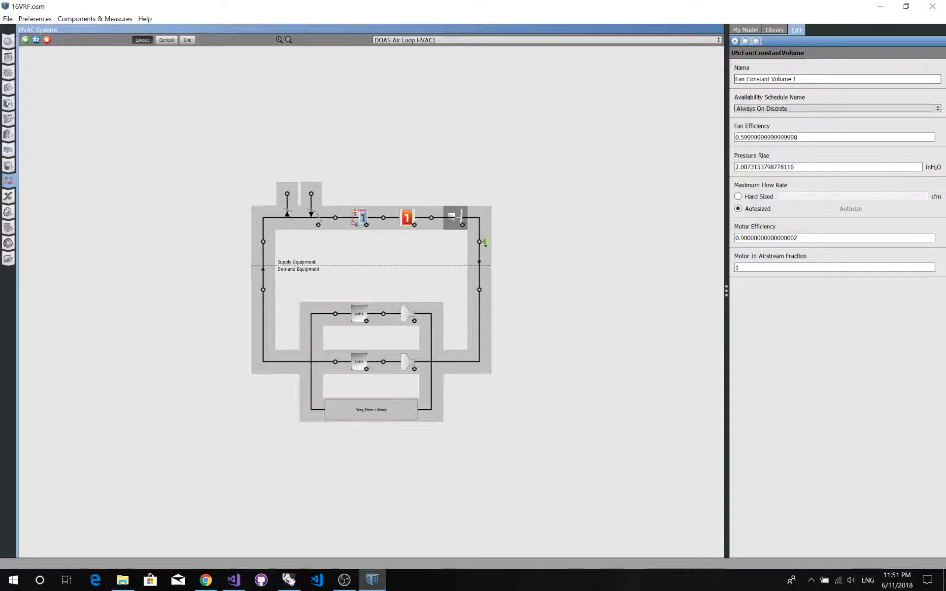
pyautogui.hotkey('alt', 'Tab')
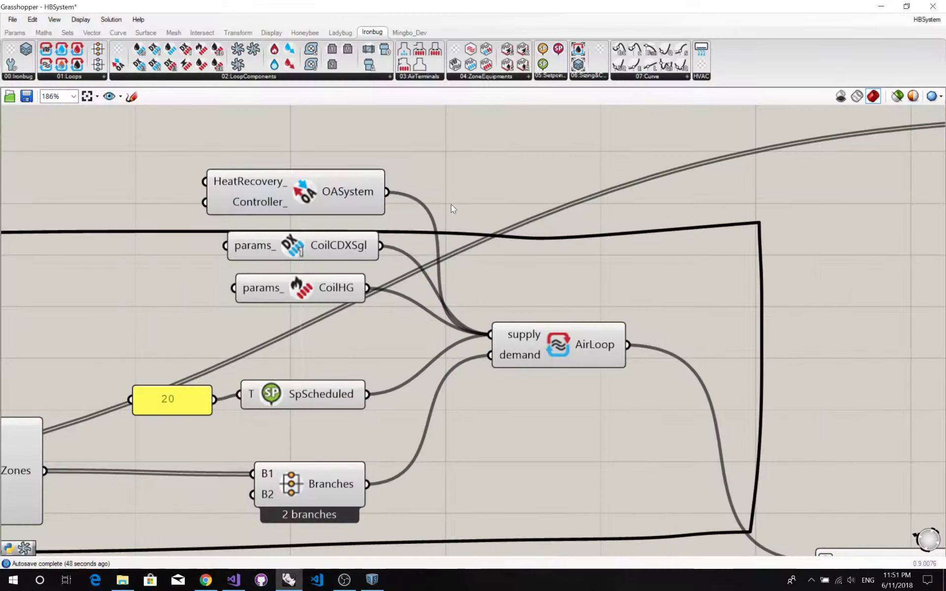
# Add an Ironbug constant-volume Fan between CoilHG and SpScheduled, and connect its output as an additional AirLoop supply input.
pyautogui.moveTo(494, 263); pyautogui.dragTo(502, 241, button='right')
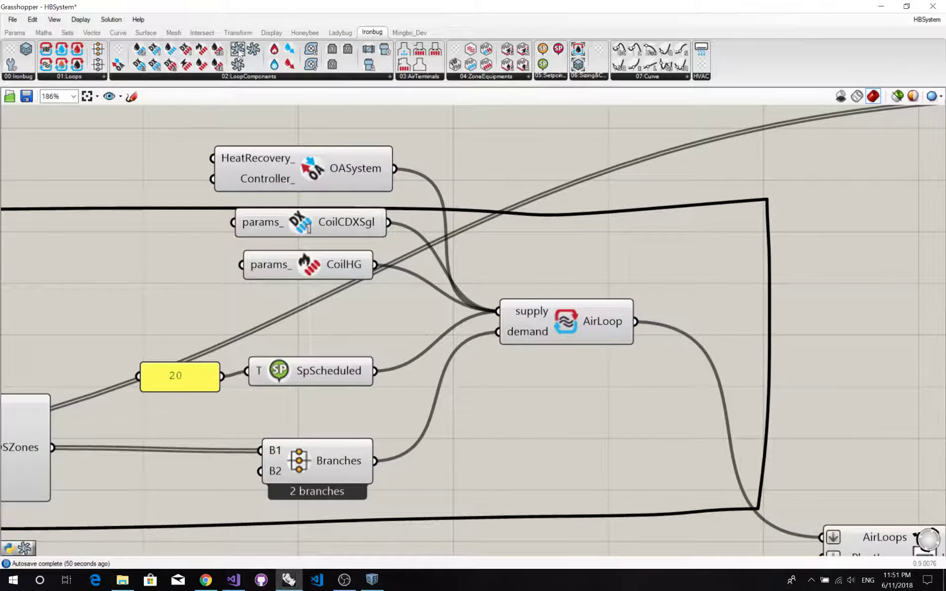
pyautogui.moveTo(287, 168); pyautogui.dragTo(317, 323)
pyautogui.moveTo(421, 326); pyautogui.dragTo(409, 289, button='right')
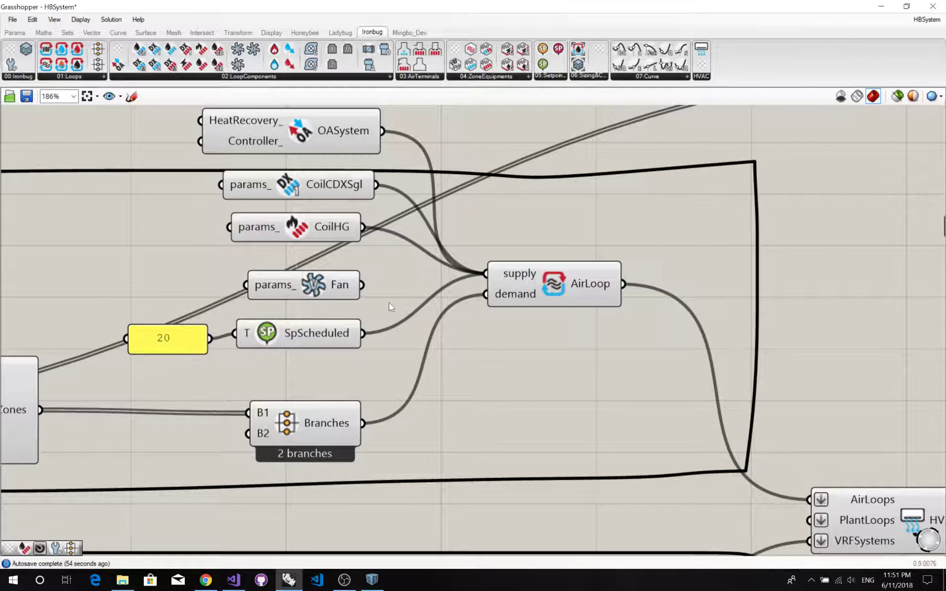
pyautogui.moveTo(365, 293); pyautogui.dragTo(486, 275)
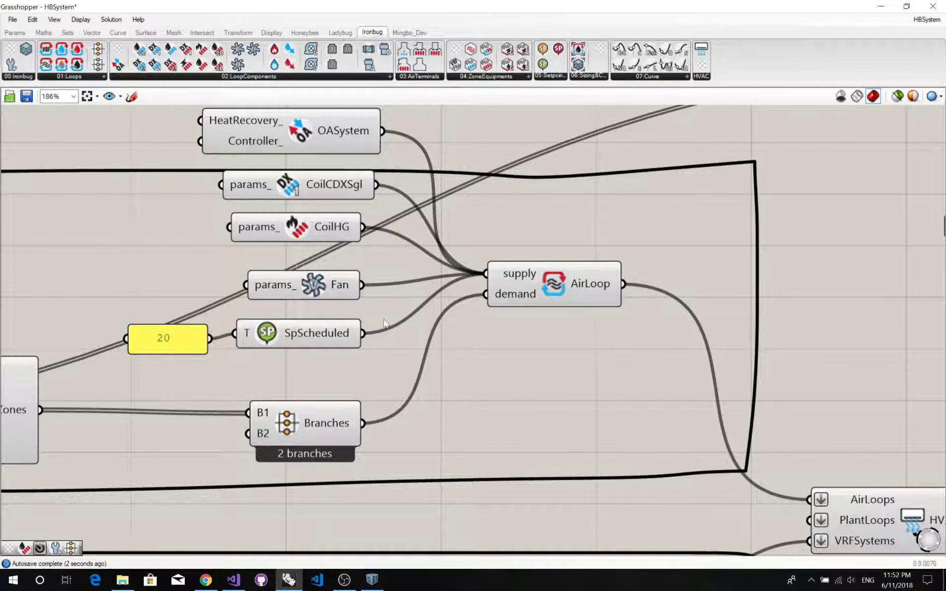
# Rearrange the supply components so that SpScheduled and its 20 panel sit above the Fan.
pyautogui.moveTo(326, 289); pyautogui.dragTo(130, 287)
pyautogui.moveTo(317, 338); pyautogui.dragTo(319, 287)
pyautogui.click(318, 354)
pyautogui.moveTo(322, 389); pyautogui.dragTo(290, 341)
pyautogui.click(497, 310)
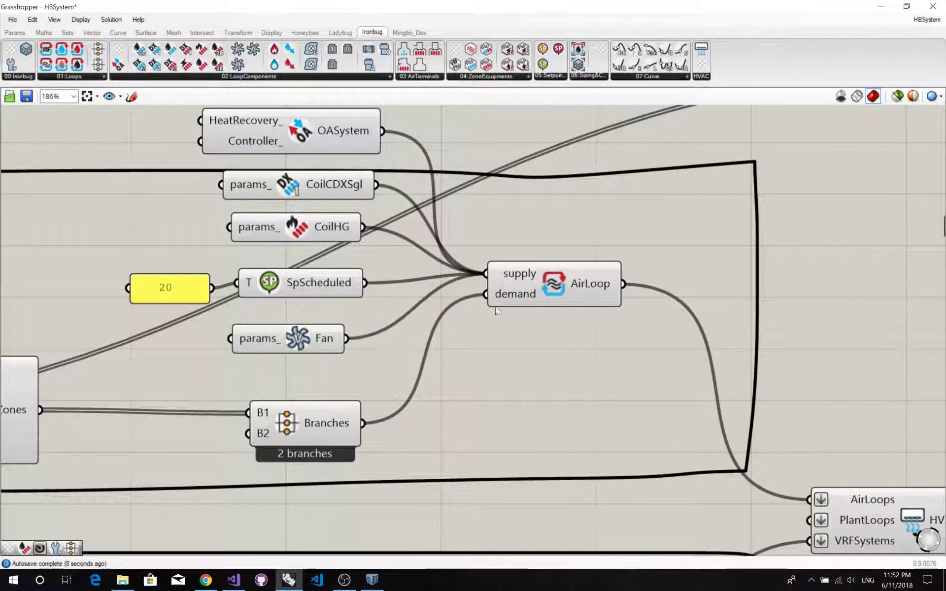
# Move AirLoop farther right within the DOAS frame, nudge OASystem up, and review the supply component order.
pyautogui.click(547, 277)
pyautogui.moveTo(380, 302); pyautogui.dragTo(371, 346, button='right')
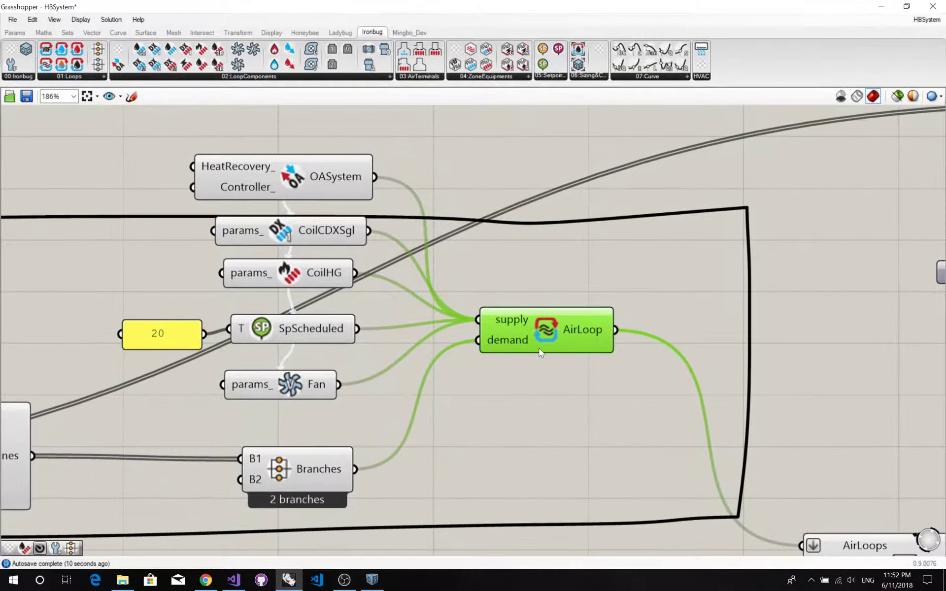
pyautogui.moveTo(548, 335); pyautogui.dragTo(632, 332)
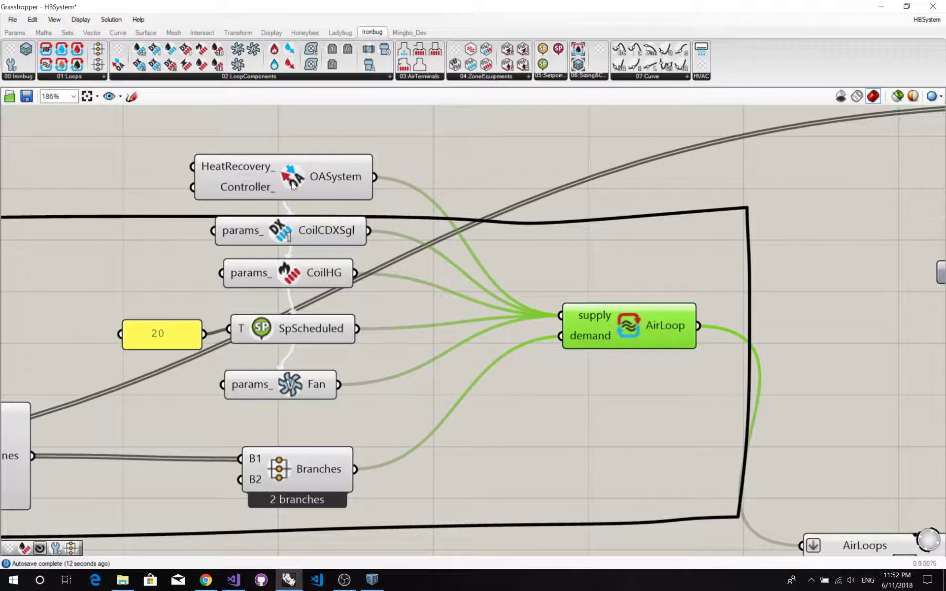
pyautogui.moveTo(291, 185); pyautogui.dragTo(292, 168)
pyautogui.click(632, 337)
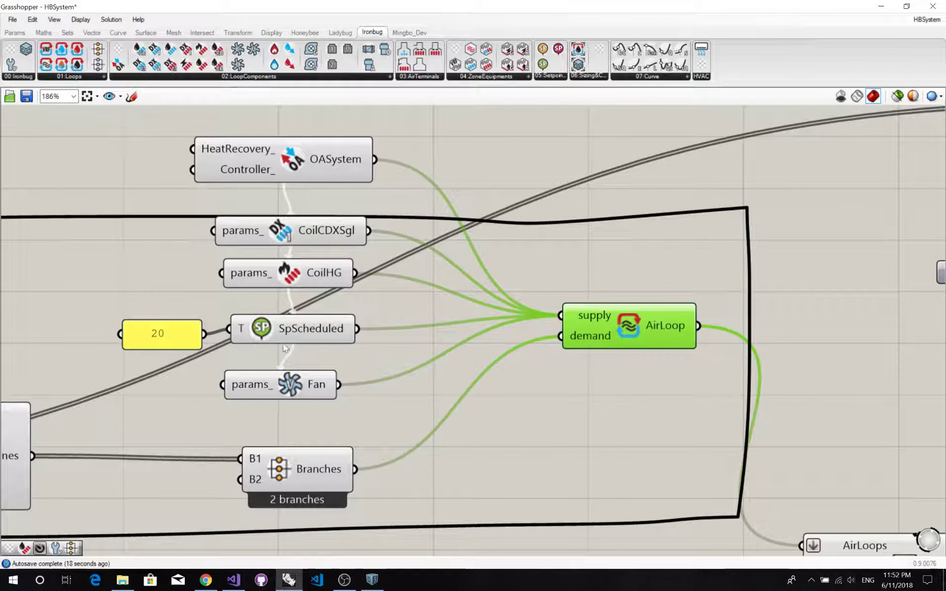
pyautogui.click(371, 365)
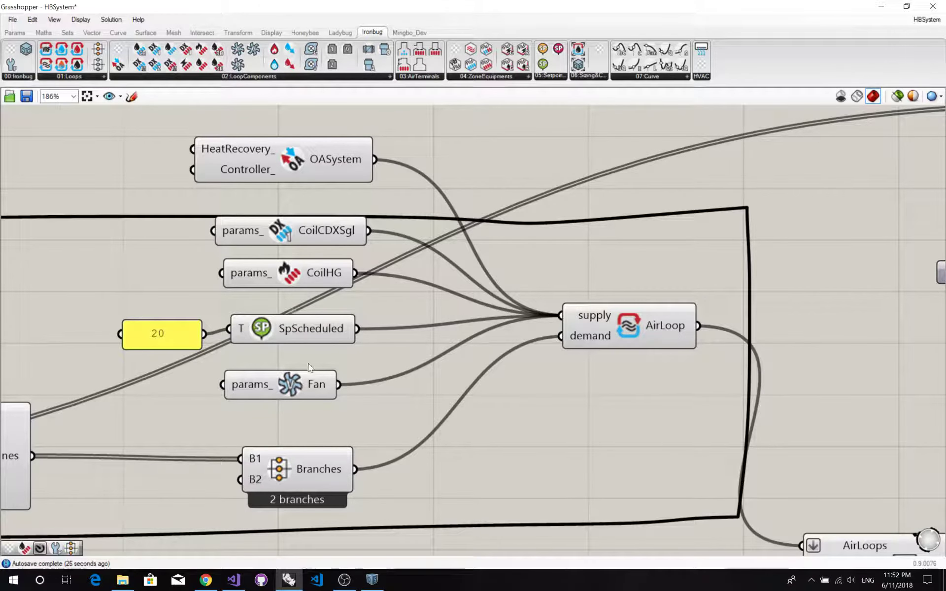
# Nudge the Fan slightly and disconnect SpScheduled from AirLoop's supply input.
pyautogui.moveTo(287, 388); pyautogui.dragTo(296, 392)
pyautogui.click(342, 340)
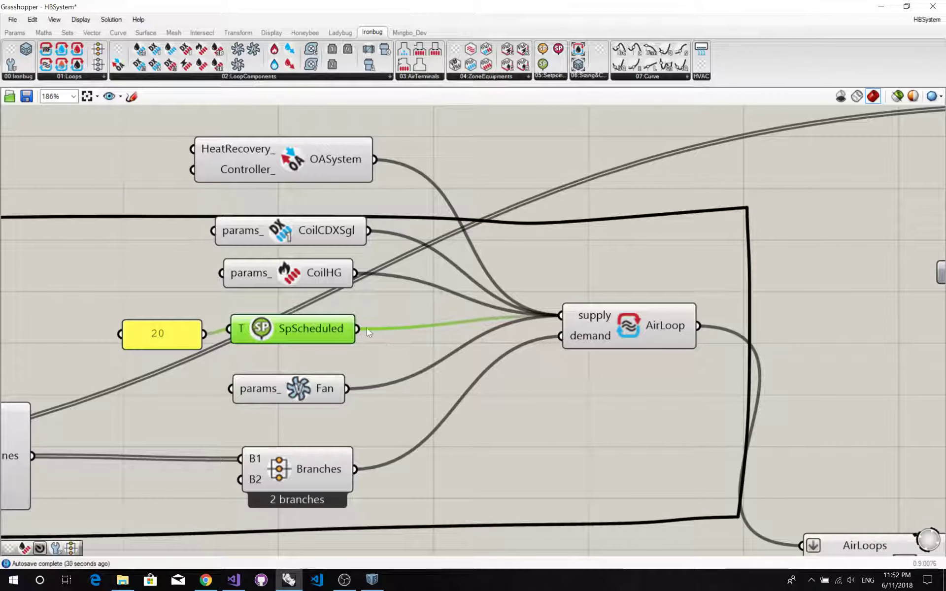
pyautogui.moveTo(362, 333); pyautogui.dragTo(562, 315)
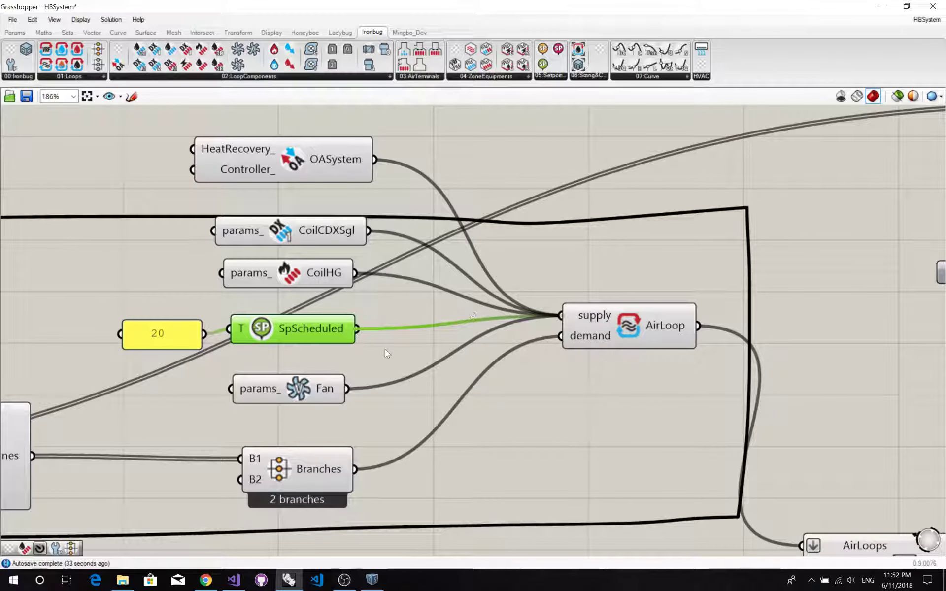
# Move the Fan up directly beneath CoilHG, and place SpScheduled with its 20 panel below the Fan.
pyautogui.moveTo(385, 349); pyautogui.dragTo(183, 321)
pyautogui.moveTo(332, 335); pyautogui.dragTo(312, 427)
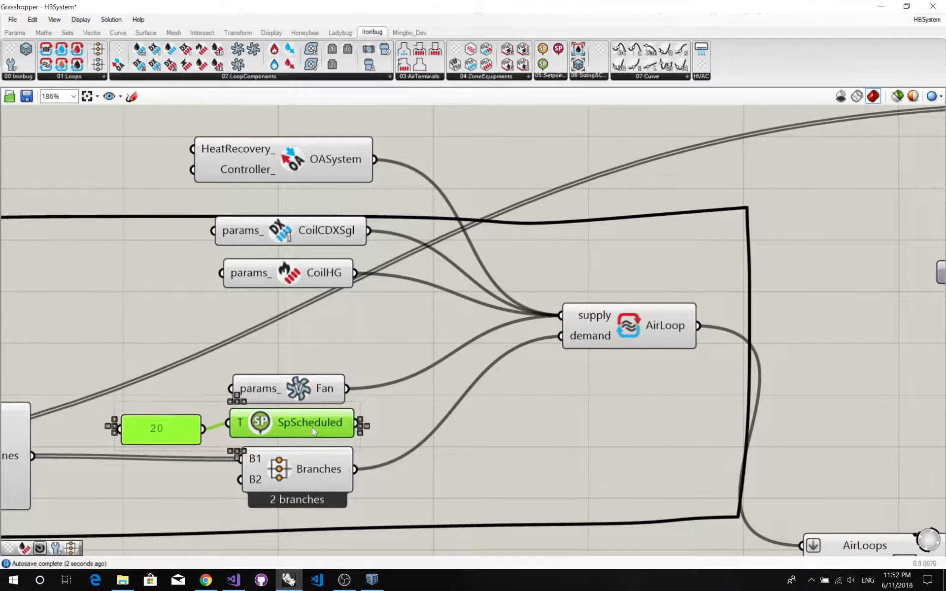
pyautogui.moveTo(297, 392); pyautogui.dragTo(296, 332)
pyautogui.moveTo(405, 430); pyautogui.dragTo(170, 407)
pyautogui.moveTo(295, 425); pyautogui.dragTo(293, 375)
pyautogui.click(391, 374)
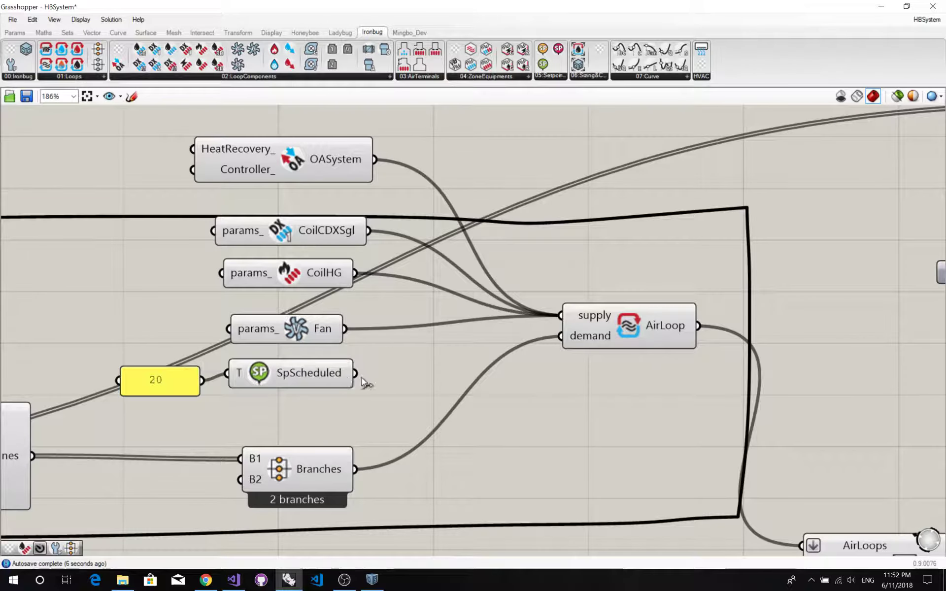
# Reconnect SpScheduled to AirLoop's supply input as the last item after the Fan, and check the supply order.
pyautogui.moveTo(356, 373); pyautogui.dragTo(560, 316)
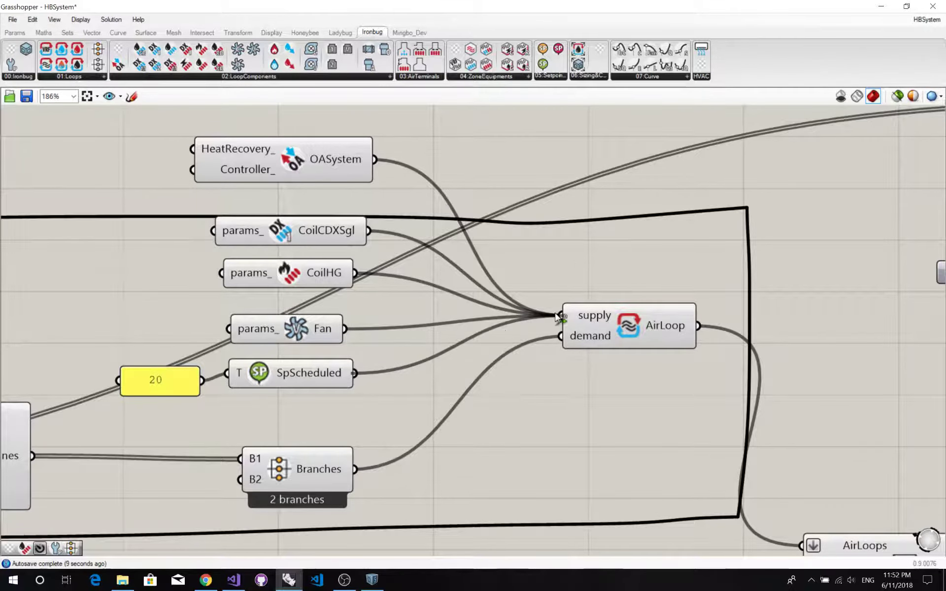
pyautogui.click(612, 334)
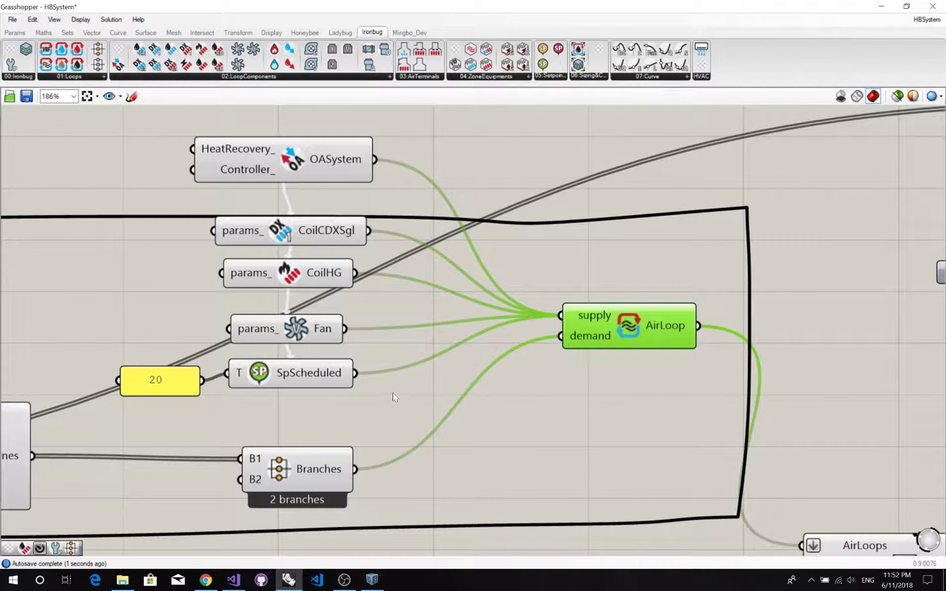
pyautogui.moveTo(394, 361); pyautogui.dragTo(265, 319, button='right')
pyautogui.click(341, 328)
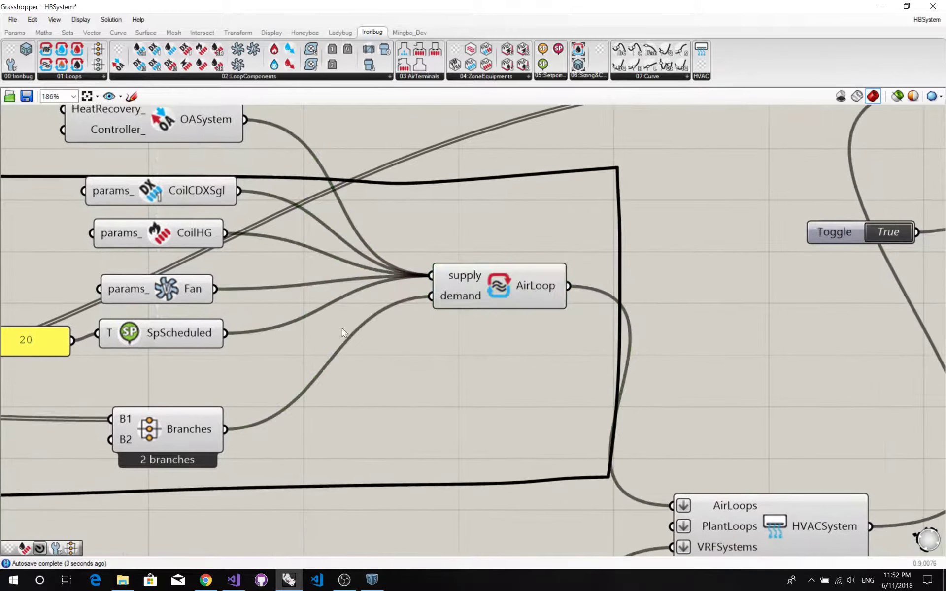
# Check the osmFileAddress output of ExportToOpenStudio, and set the _writeOSM toggle to False.
pyautogui.scroll(-2, 255, 360)
pyautogui.moveTo(496, 410); pyautogui.dragTo(198, 456, button='right')
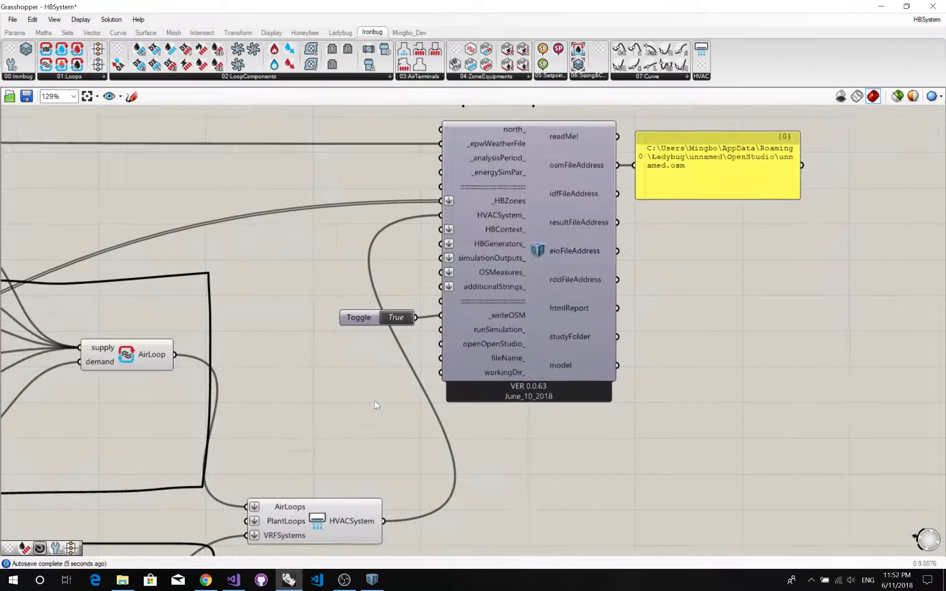
pyautogui.doubleClick(403, 317)
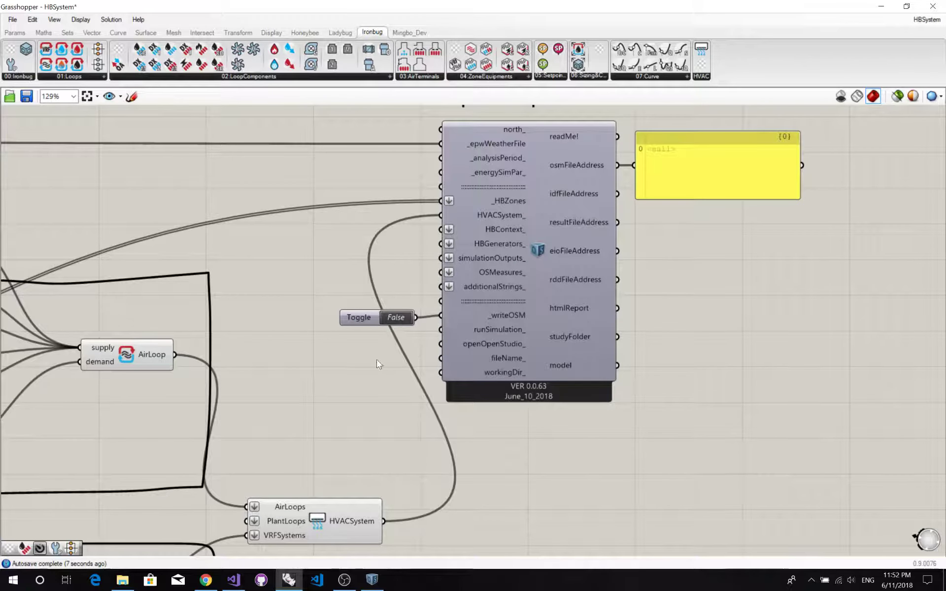
# Set the _writeOSM toggle to True and copy only the data of the osmFileAddress panel.
pyautogui.moveTo(507, 343); pyautogui.dragTo(451, 388, button='right')
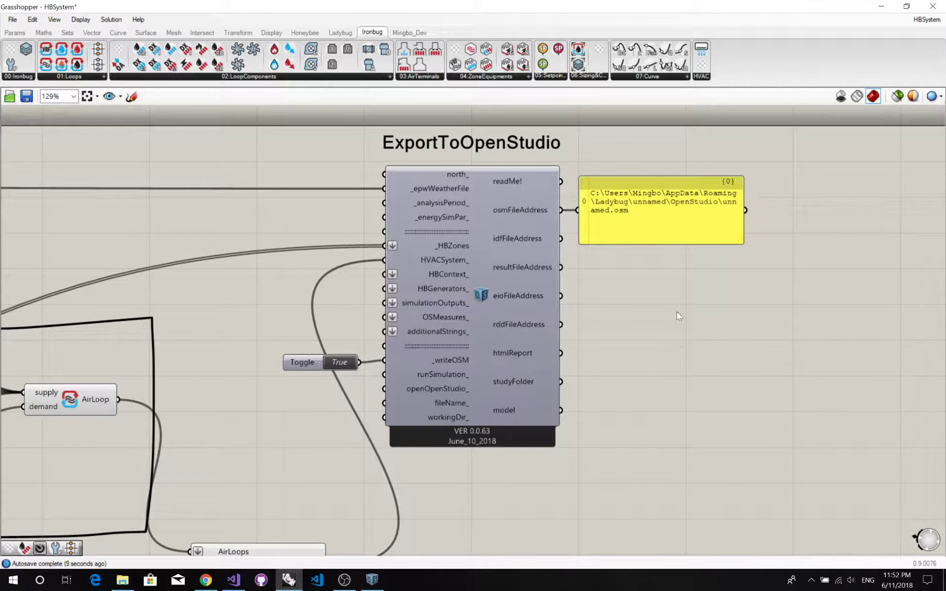
pyautogui.click(659, 219)
pyautogui.rightClick(652, 217)
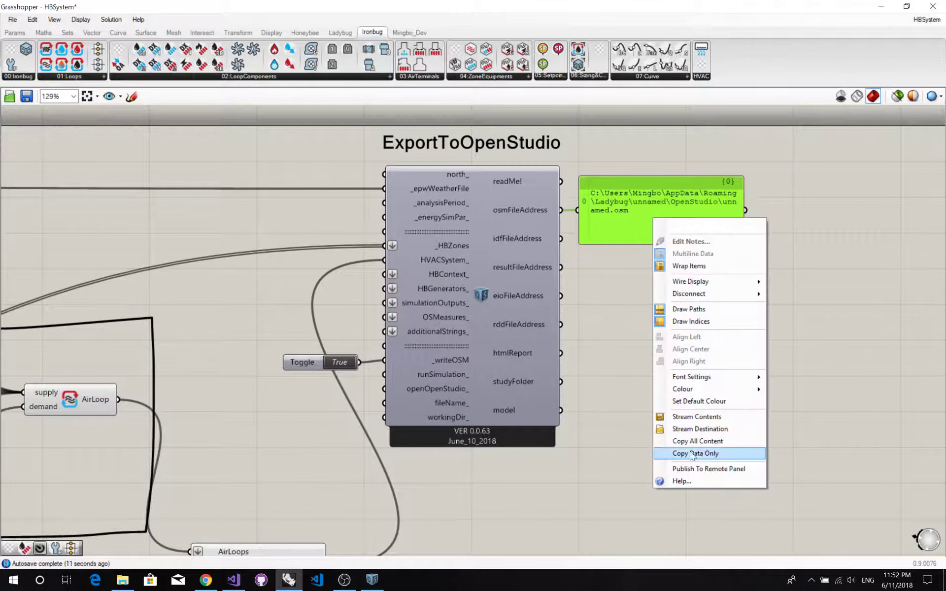
pyautogui.click(663, 453)
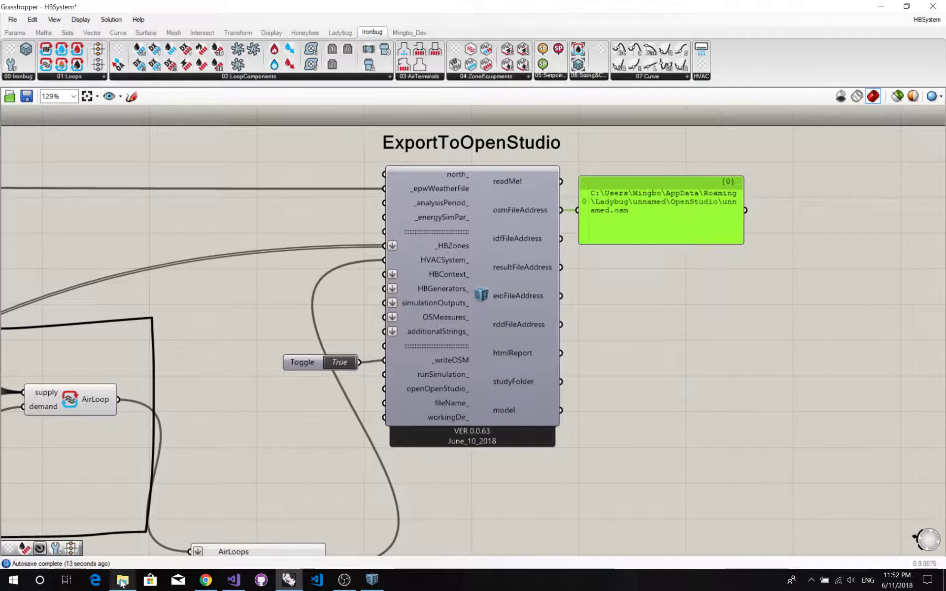
# Switch to File Explorer and open the exported unnamed.osm from the copied file path.
pyautogui.click(123, 580)
pyautogui.click(490, 102)
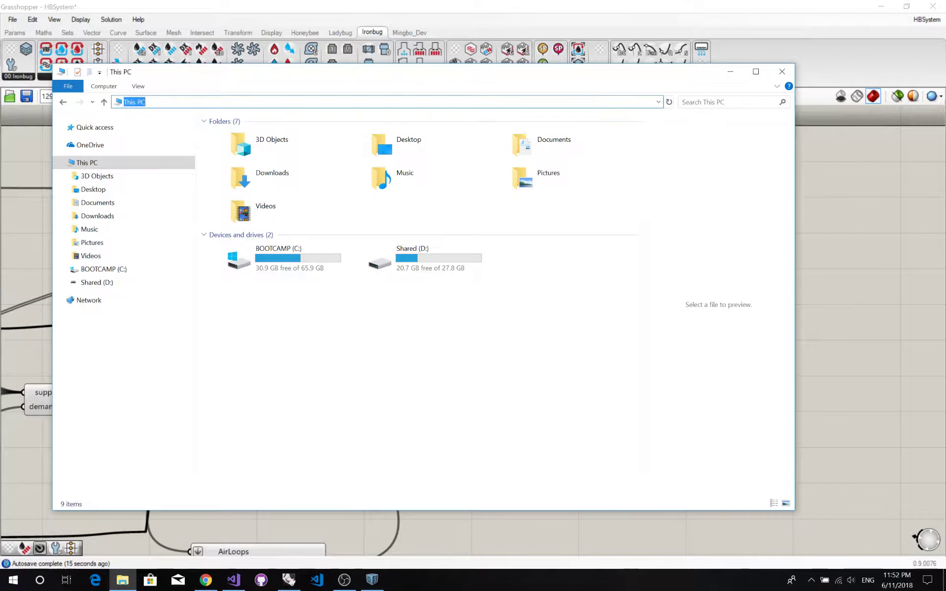
pyautogui.hotkey('ctrl', 'v')
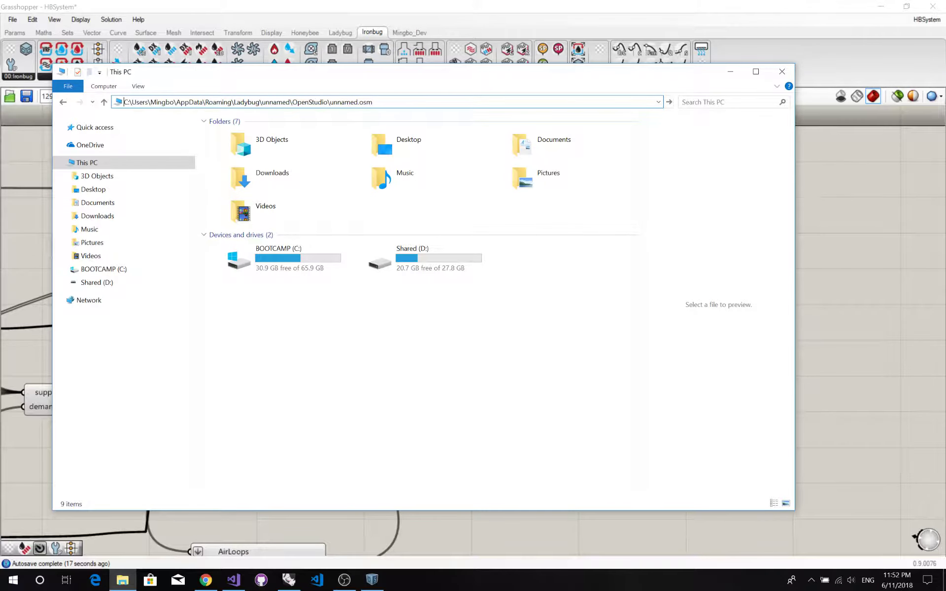
pyautogui.press('Return')
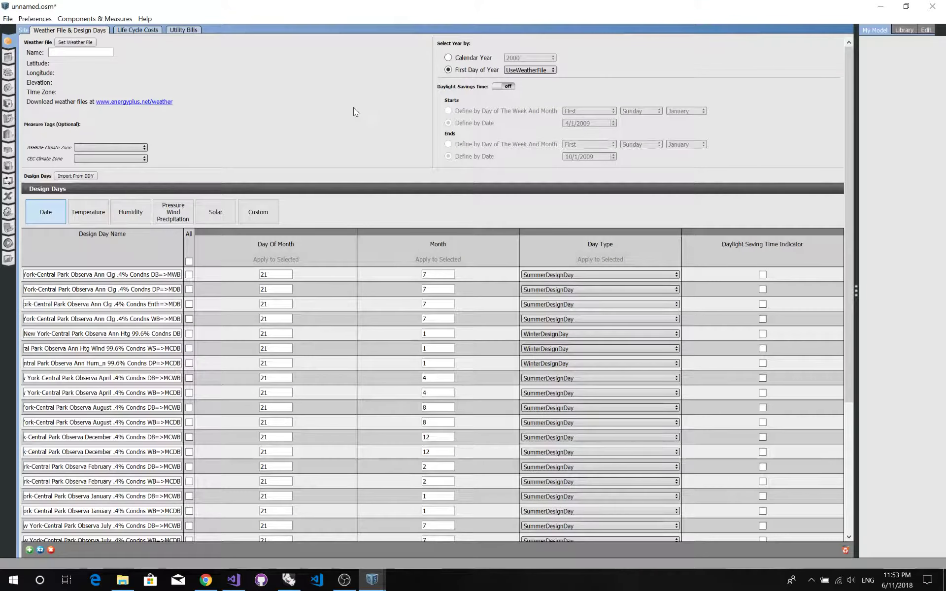
# Display Air Loop HVAC 1 in the HVAC Systems view of unnamed.osm.
pyautogui.click(7, 183)
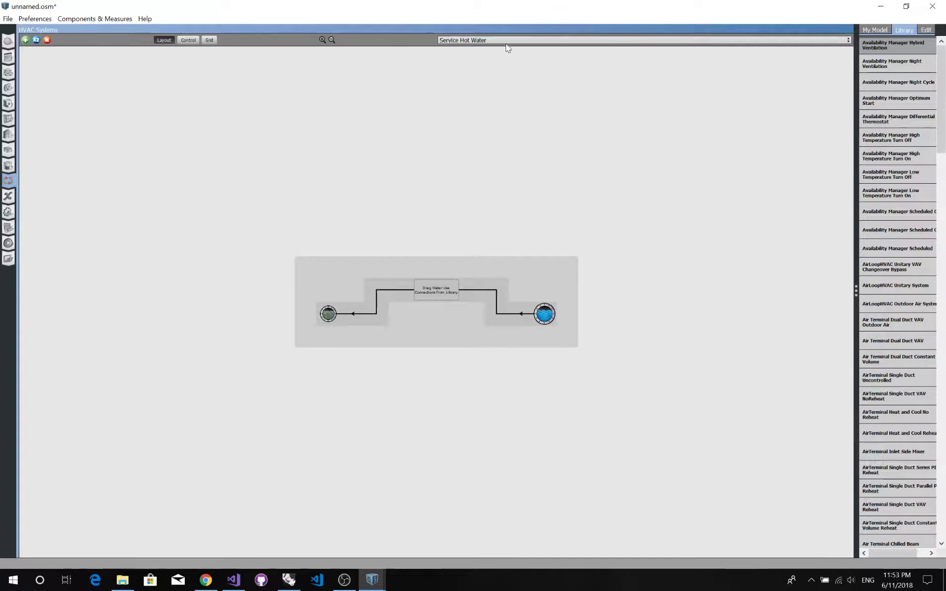
pyautogui.click(495, 39)
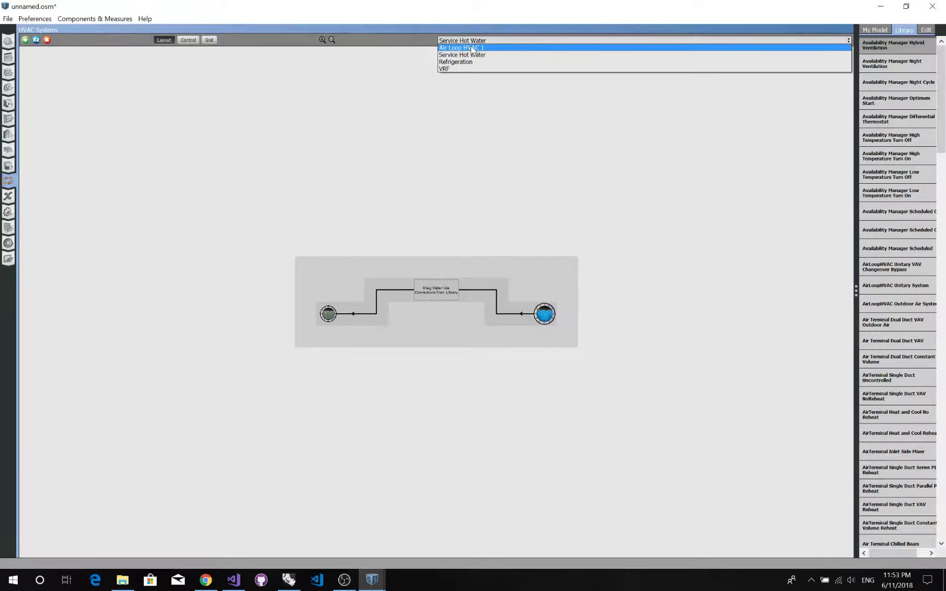
pyautogui.click(472, 48)
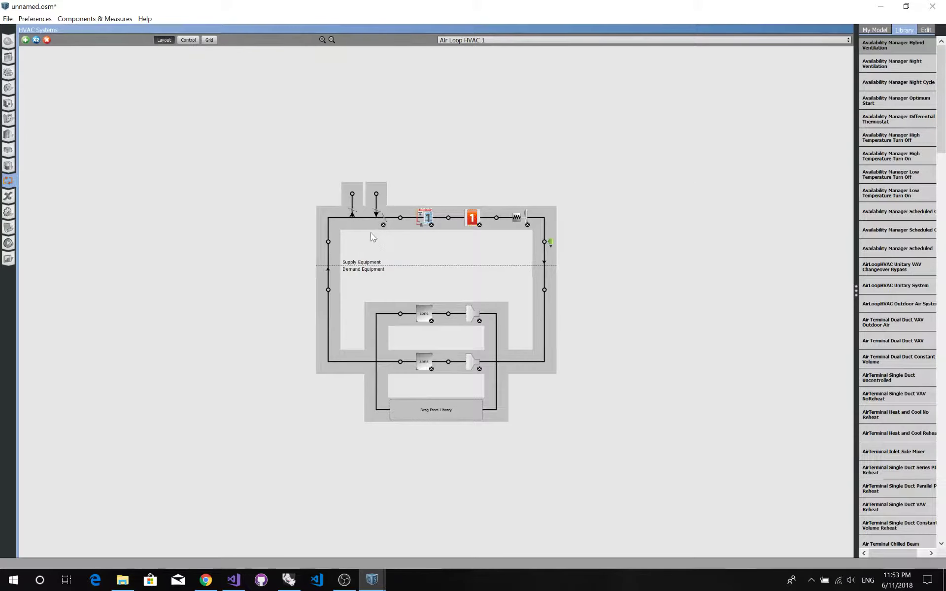
# Take the unnamed.osm and 16VRF.osm windows out of full screen, and narrow 16VRF.osm so mainly its DOAS loop diagram shows.
pyautogui.moveTo(434, 5); pyautogui.dragTo(560, 232)
pyautogui.moveTo(380, 574)
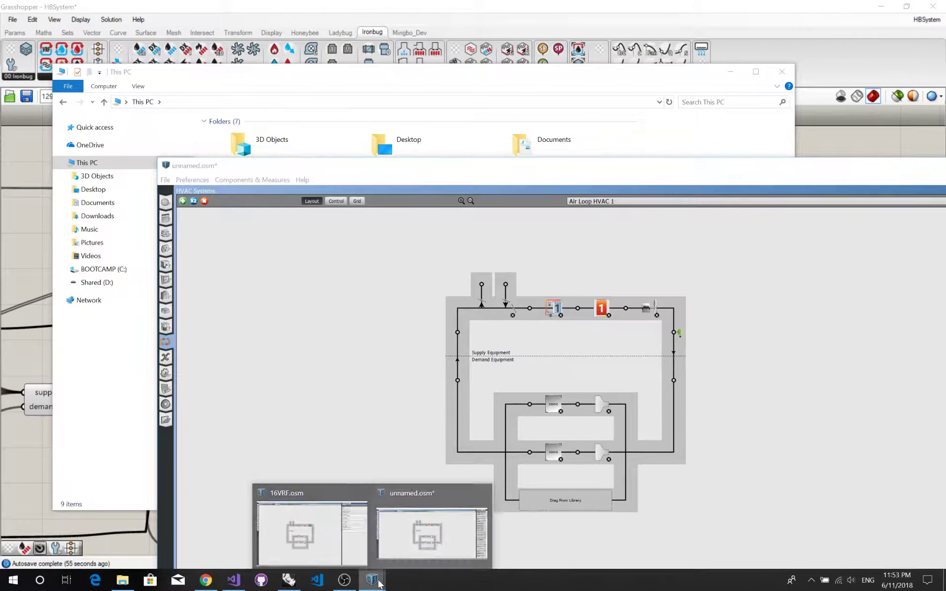
pyautogui.click(335, 545)
pyautogui.moveTo(613, 5); pyautogui.dragTo(567, 15)
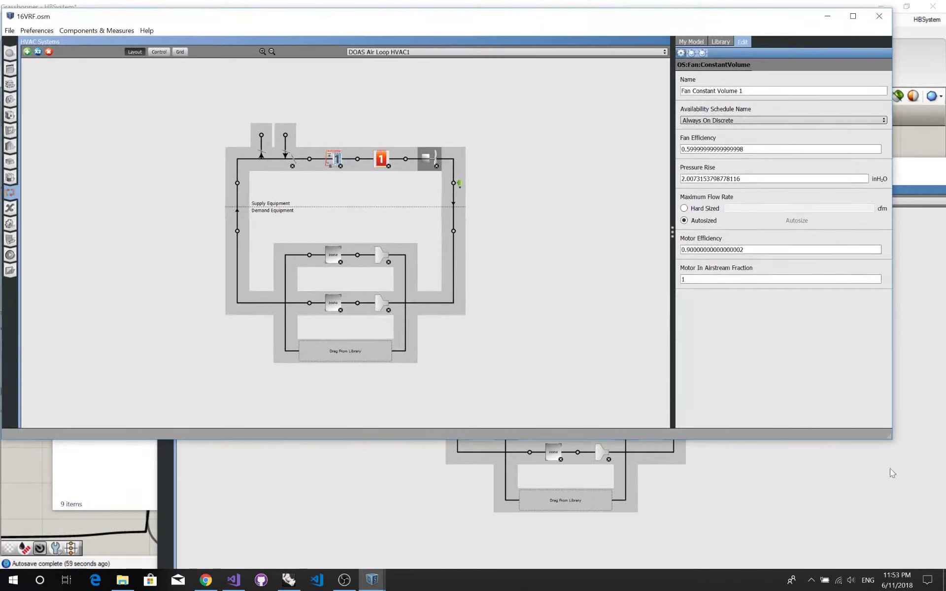
pyautogui.moveTo(891, 439); pyautogui.dragTo(551, 556)
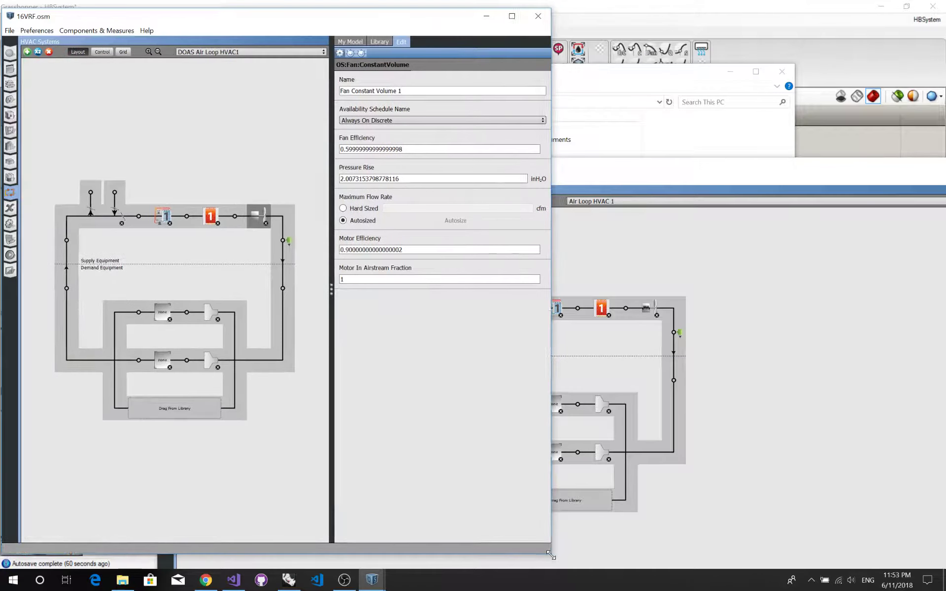
pyautogui.click(230, 175)
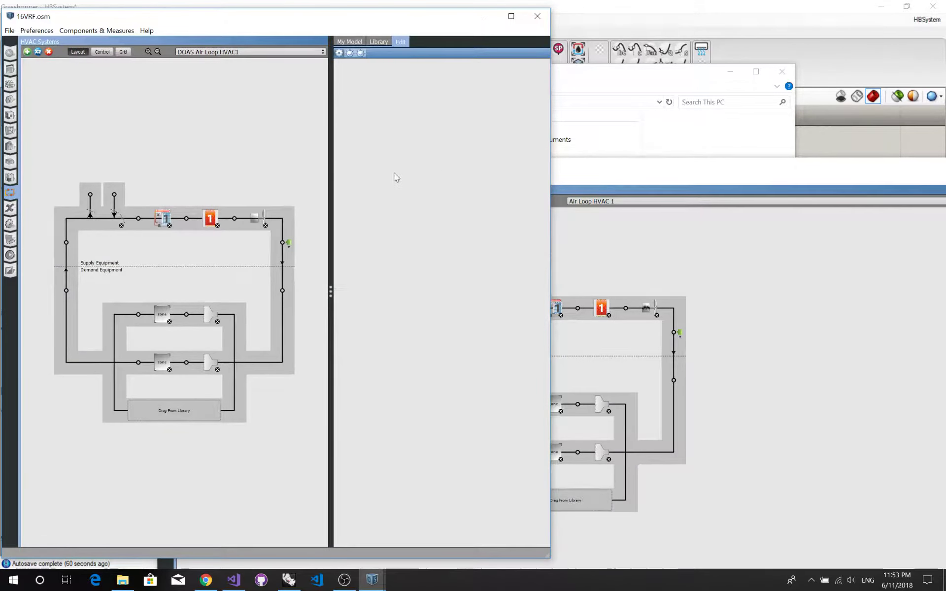
pyautogui.moveTo(330, 207); pyautogui.dragTo(421, 215)
# Place the unnamed.osm window beside 16VRF.osm, enlarge its air loop diagram two zoom levels, and make the window taller.
pyautogui.click(551, 181)
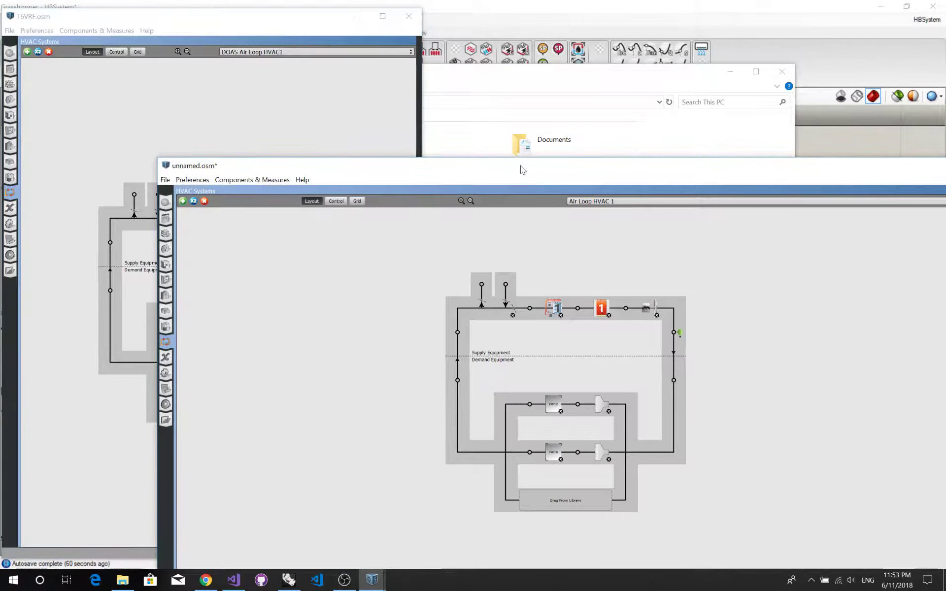
pyautogui.moveTo(523, 170); pyautogui.dragTo(723, 69)
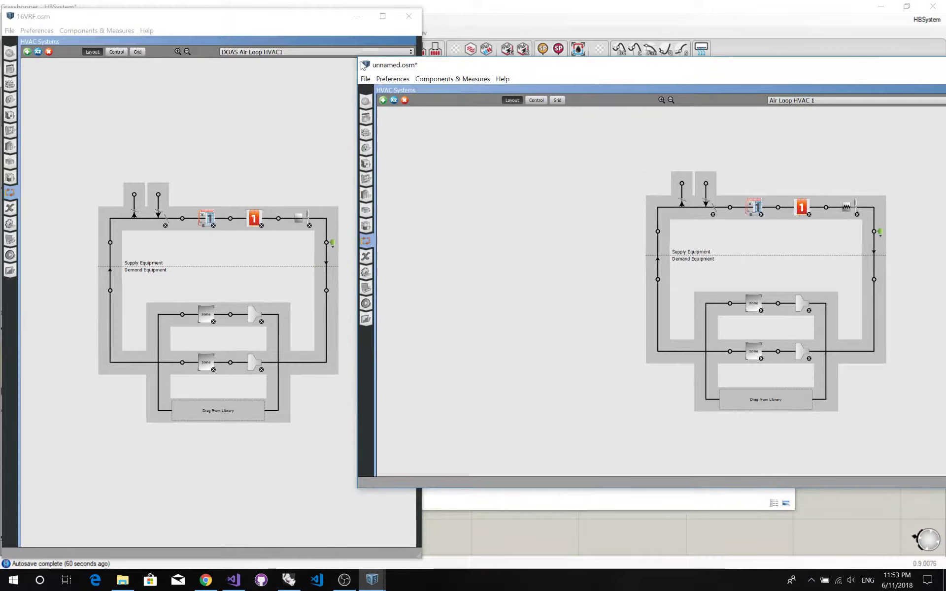
pyautogui.moveTo(355, 57); pyautogui.dragTo(465, 11)
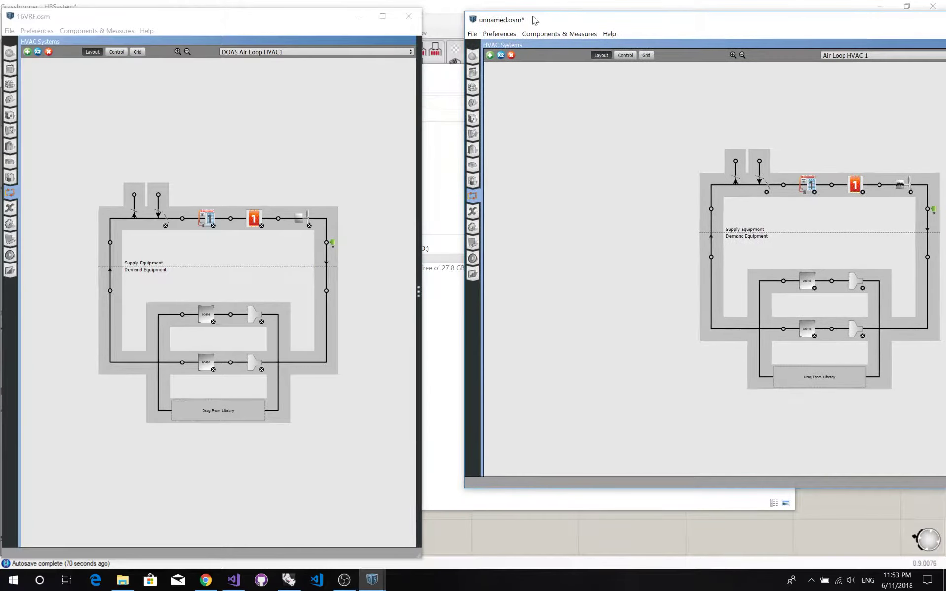
pyautogui.moveTo(599, 21); pyautogui.dragTo(534, 25)
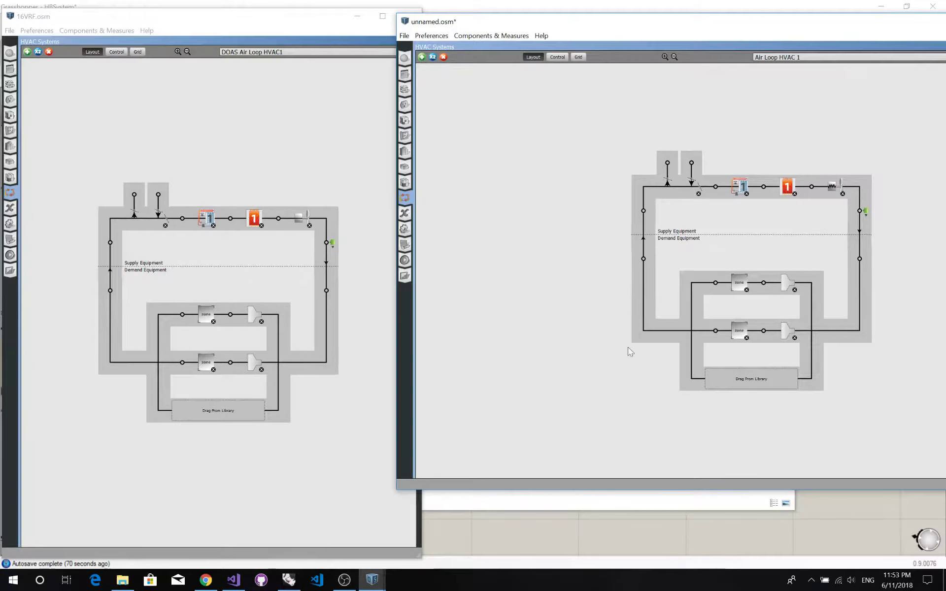
pyautogui.click(665, 56)
pyautogui.click(665, 57)
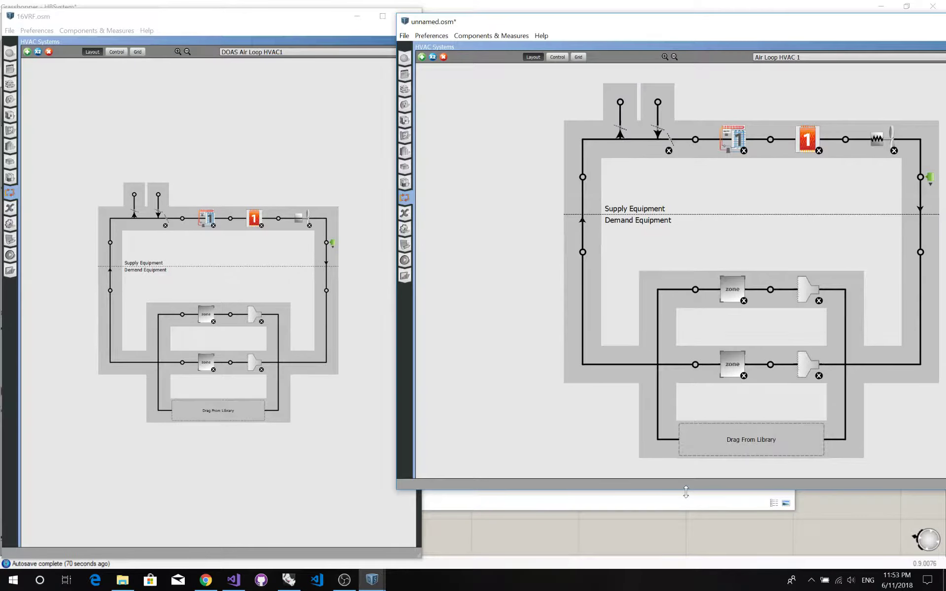
pyautogui.moveTo(686, 492); pyautogui.dragTo(686, 532)
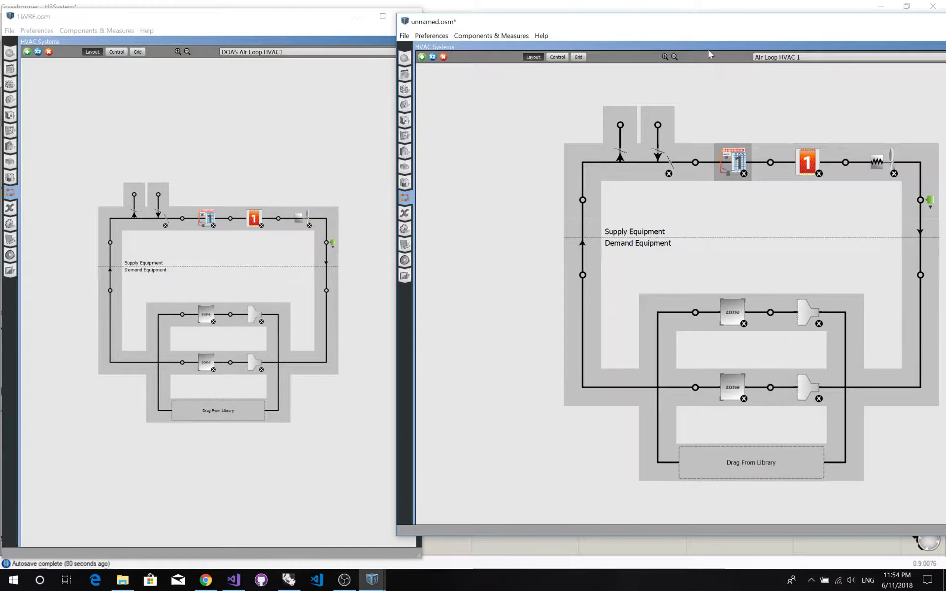
# Examine the supply equipment of Air Loop HVAC 1 in unnamed.osm, including the supply fan's properties.
pyautogui.moveTo(728, 25); pyautogui.dragTo(641, 29)
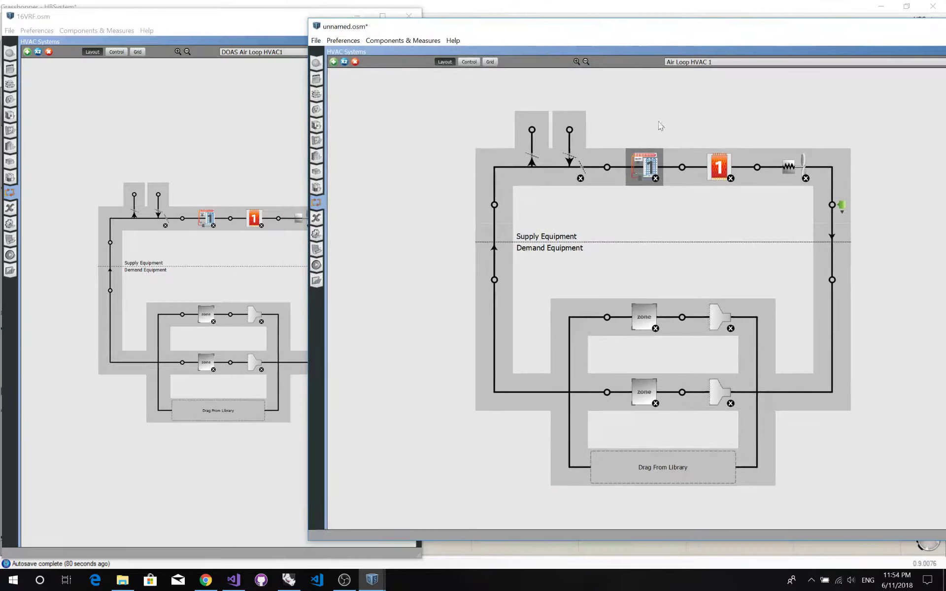
pyautogui.click(544, 185)
pyautogui.click(728, 154)
pyautogui.moveTo(766, 28); pyautogui.dragTo(545, 51)
pyautogui.click(762, 166)
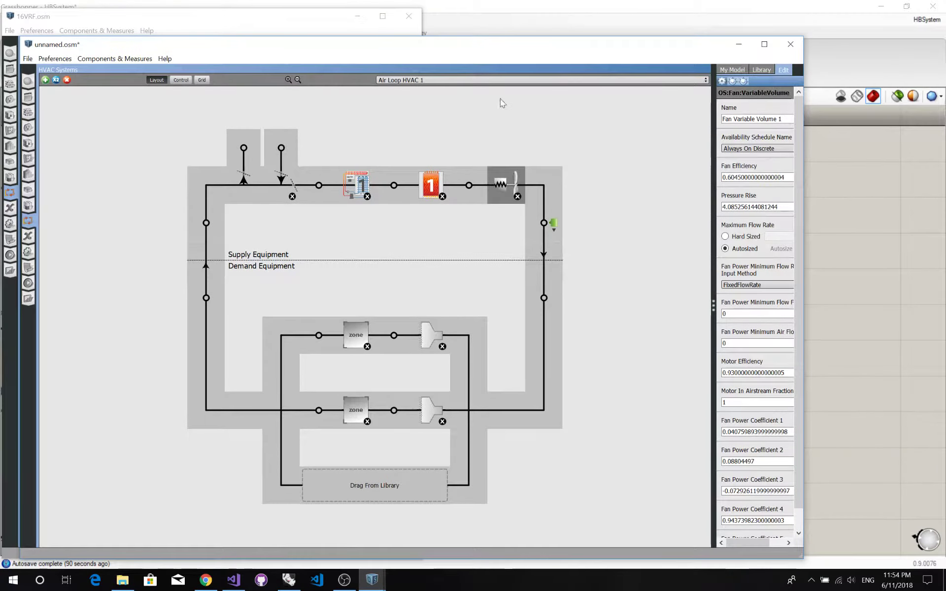
# Compare the unnamed.osm air loop with the DOAS loop in 16VRF.osm, and select the upper zone branch's air terminal in unnamed.osm.
pyautogui.moveTo(485, 48); pyautogui.dragTo(848, 52)
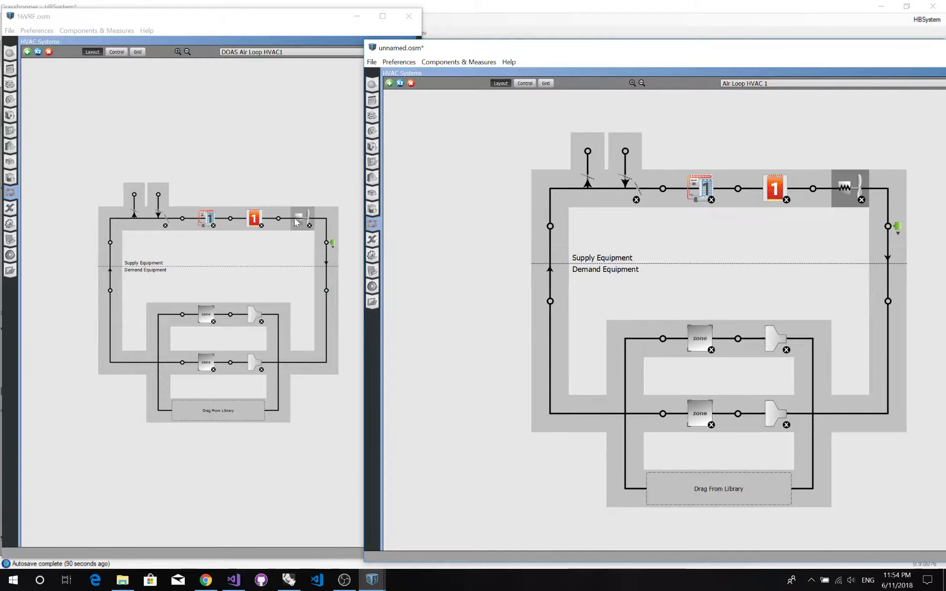
pyautogui.click(291, 183)
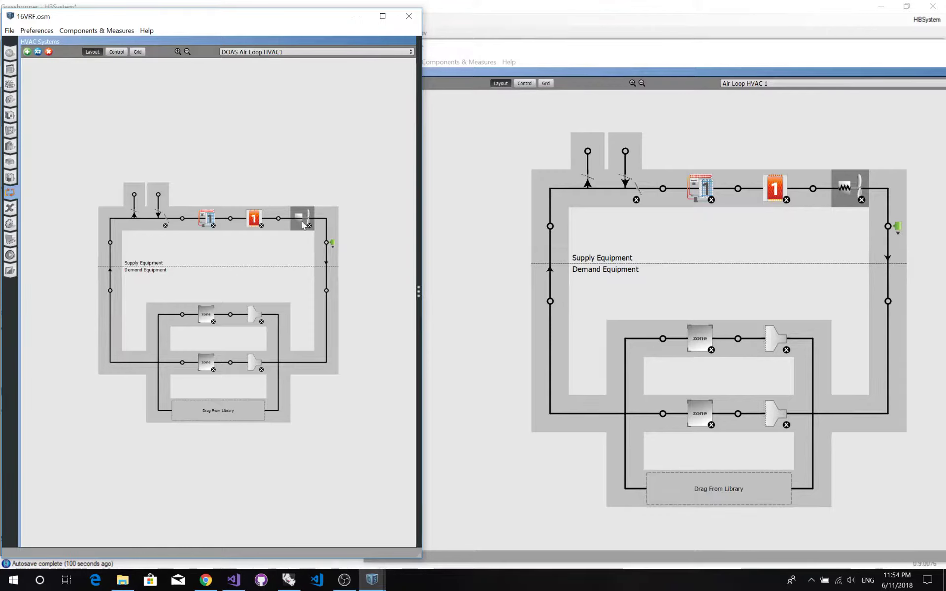
pyautogui.moveTo(702, 59); pyautogui.dragTo(574, 41)
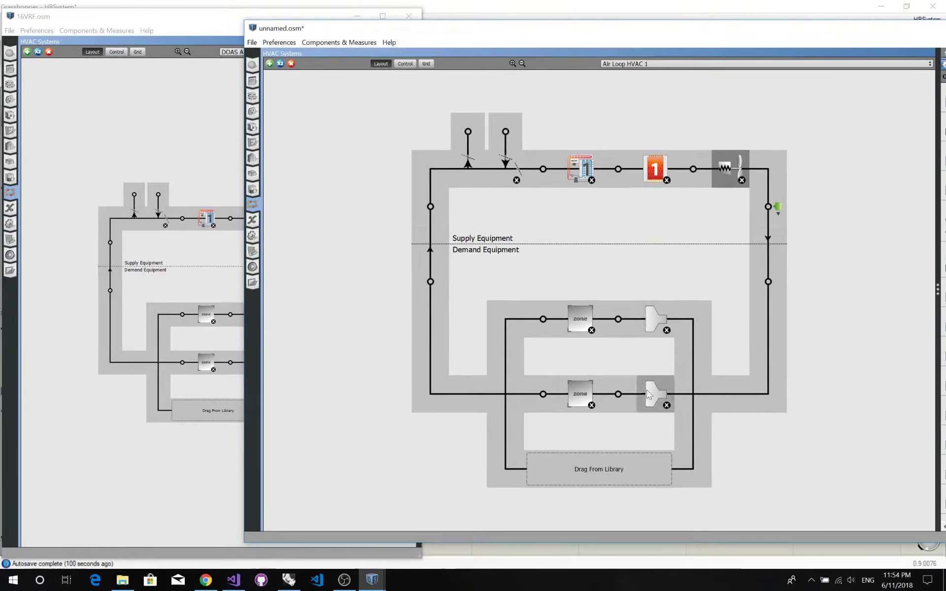
pyautogui.click(659, 312)
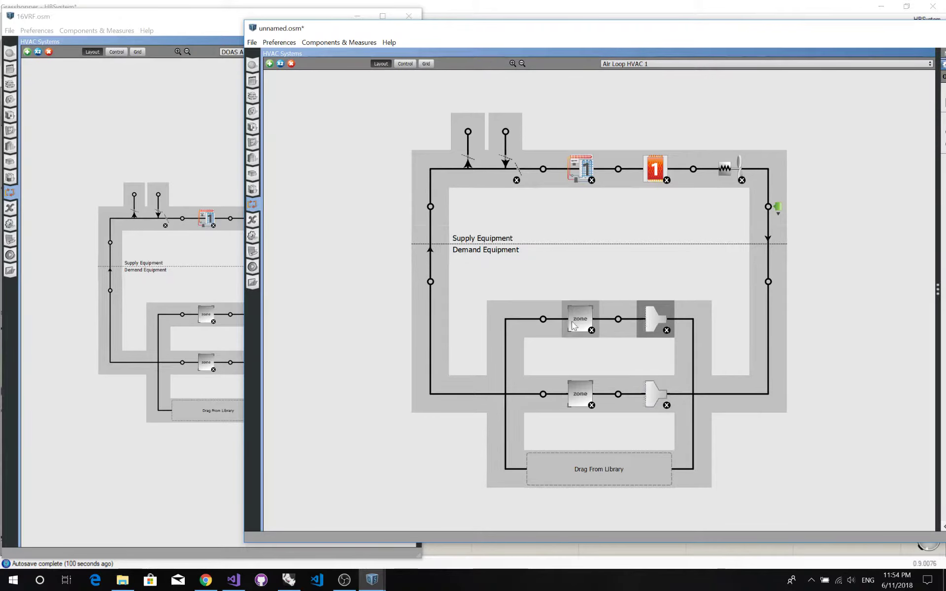
# Open the detailed VRF system diagram in unnamed.osm and examine a zone terminal unit's properties in a widened pane.
pyautogui.click(640, 64)
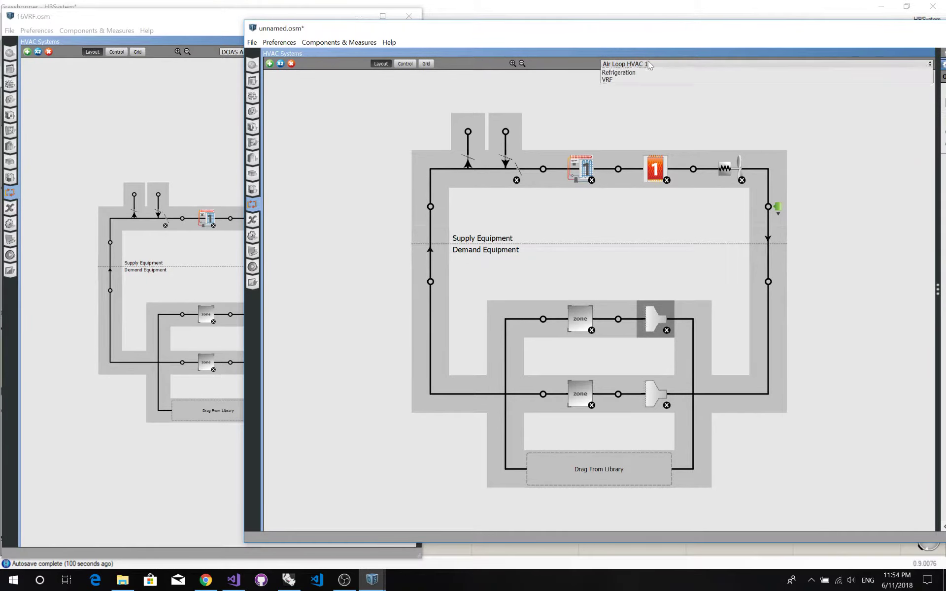
pyautogui.click(613, 93)
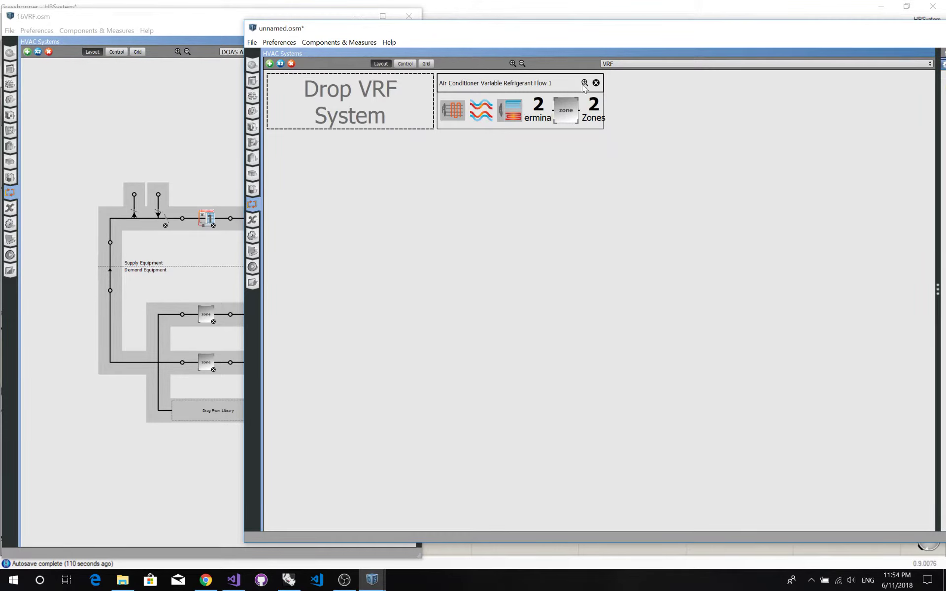
pyautogui.click(585, 83)
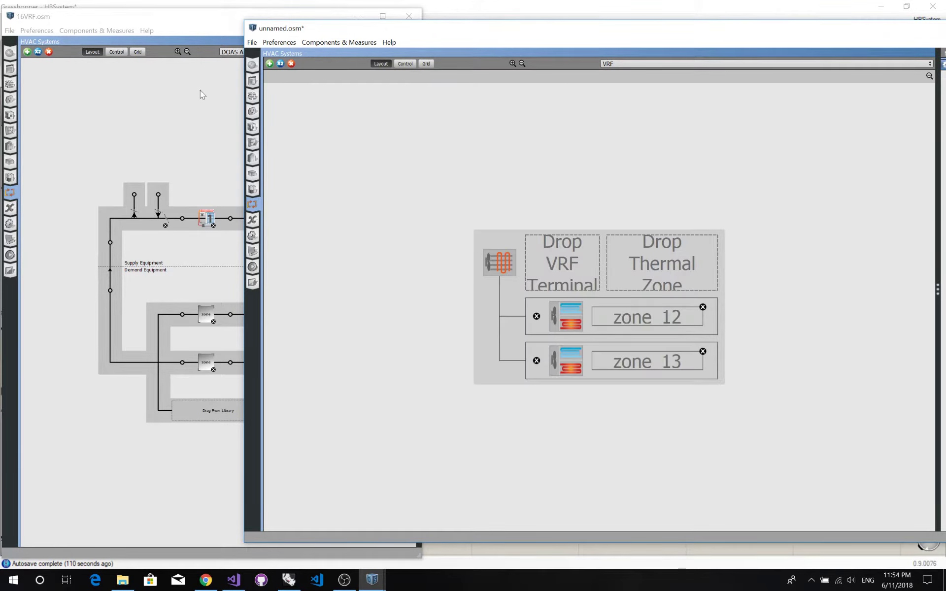
pyautogui.moveTo(632, 28); pyautogui.dragTo(488, 28)
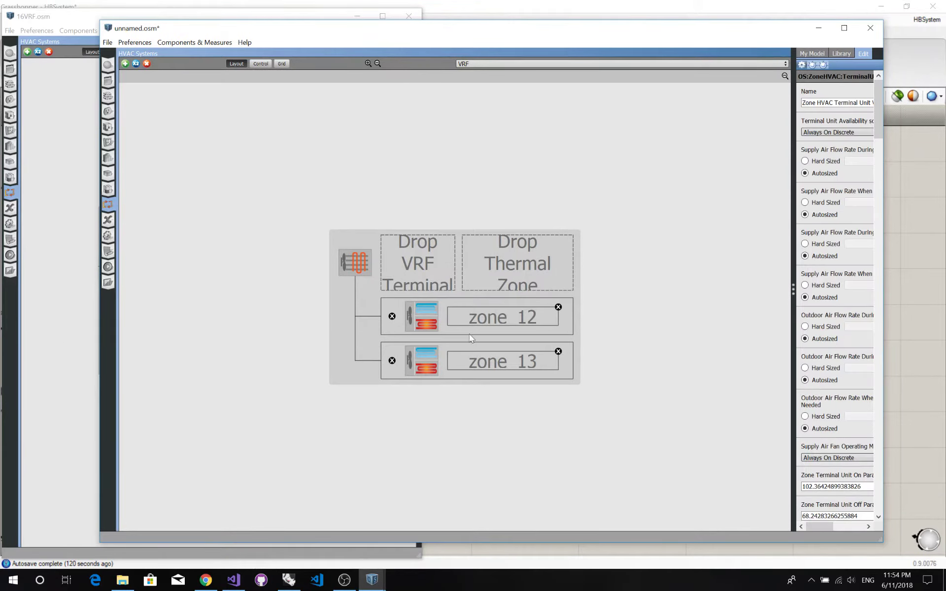
pyautogui.moveTo(793, 246); pyautogui.dragTo(639, 212)
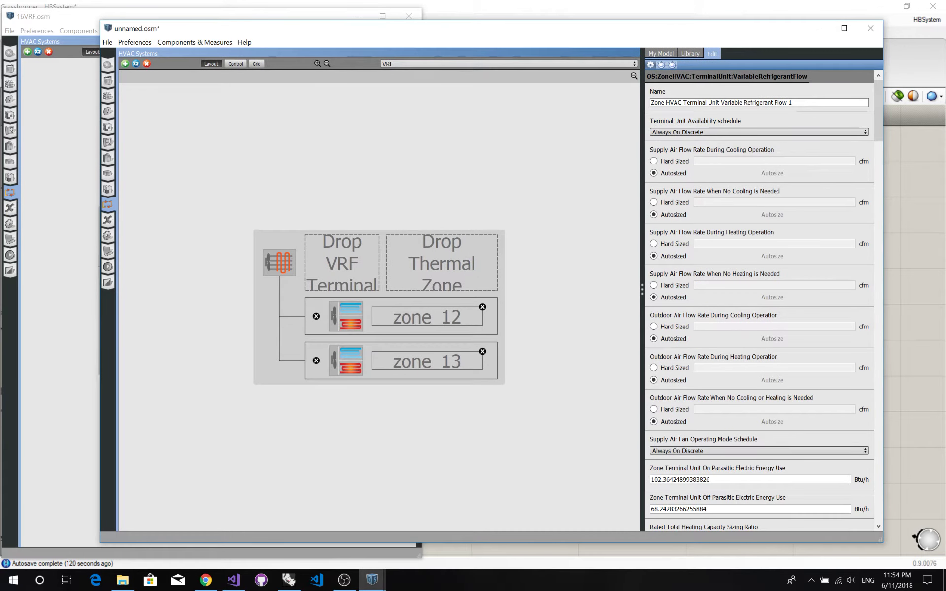